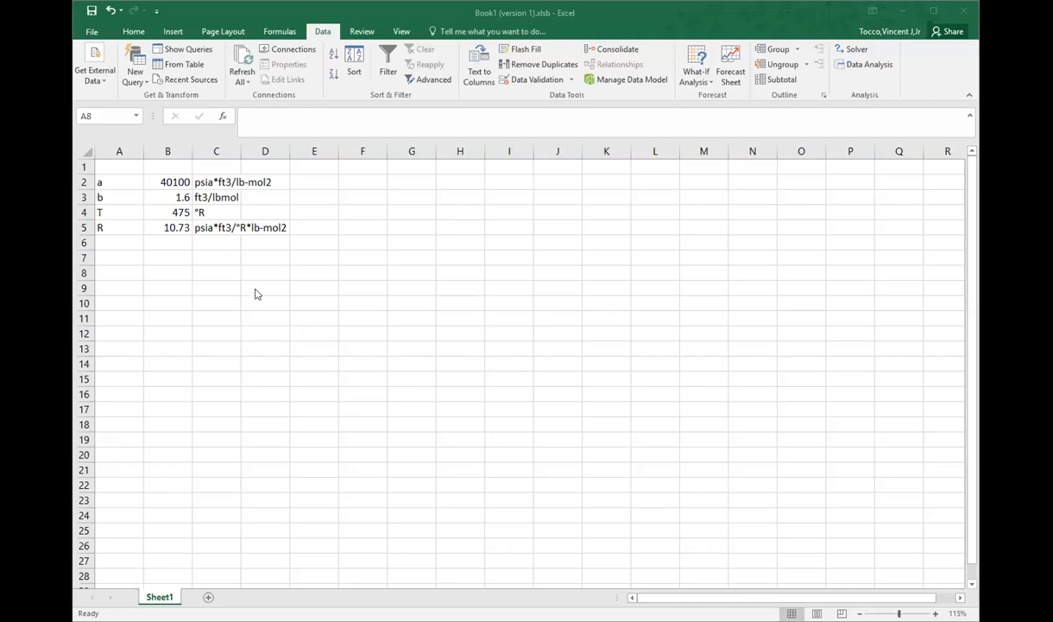
# Step: Review the constants a, b, T and R in rows 2 to 5, inspecting the temperature formula in B4 and the gas constant in B5
pyautogui.click(138, 266)
pyautogui.click(139, 261)
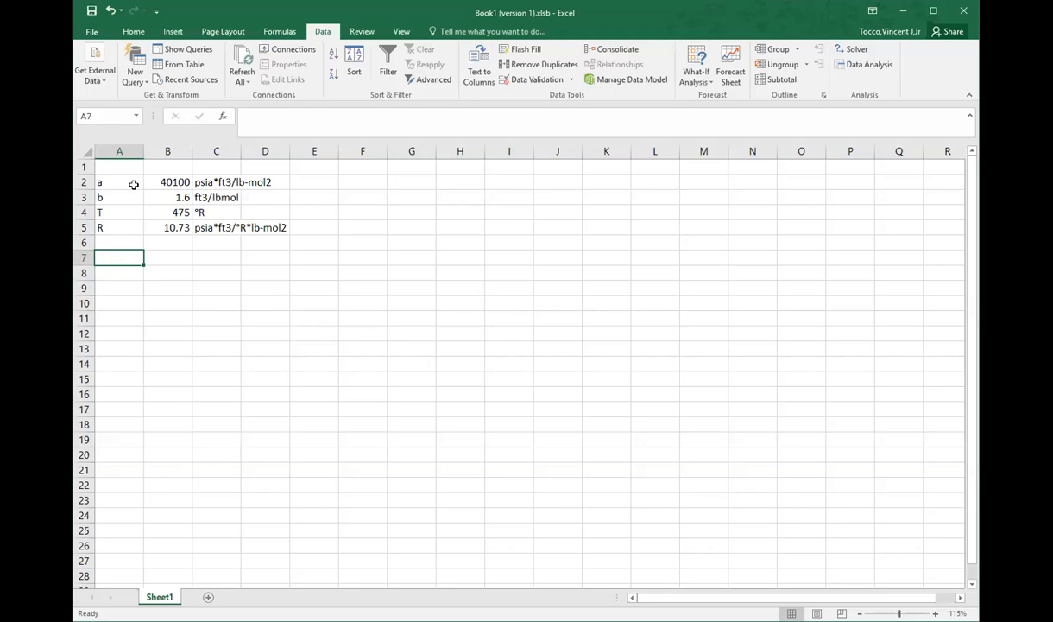
pyautogui.moveTo(115, 179); pyautogui.dragTo(263, 244)
pyautogui.click(126, 243)
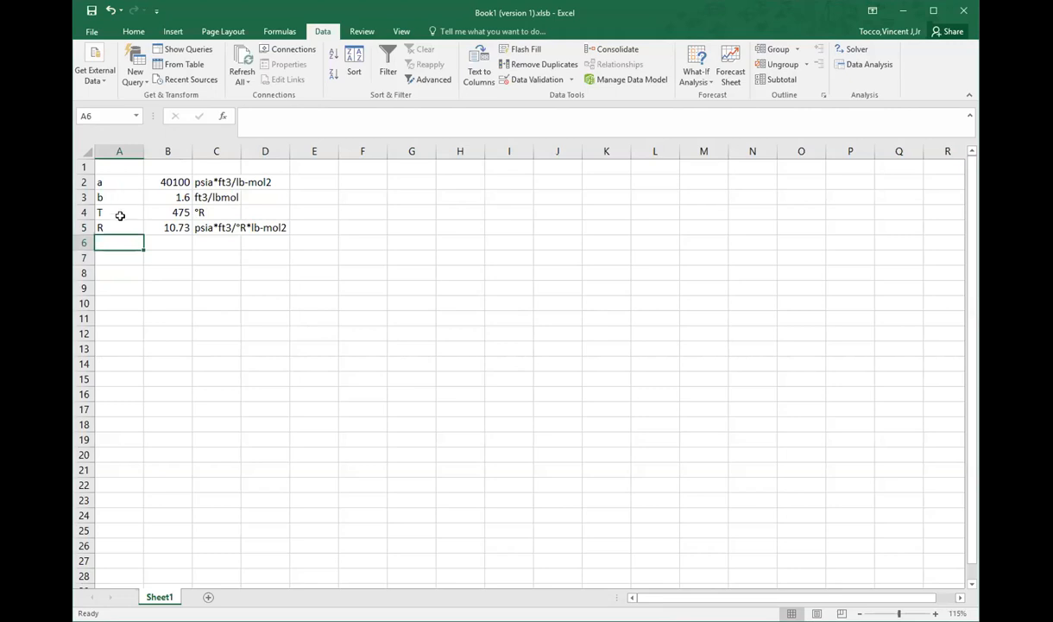
pyautogui.click(153, 210)
pyautogui.click(294, 124)
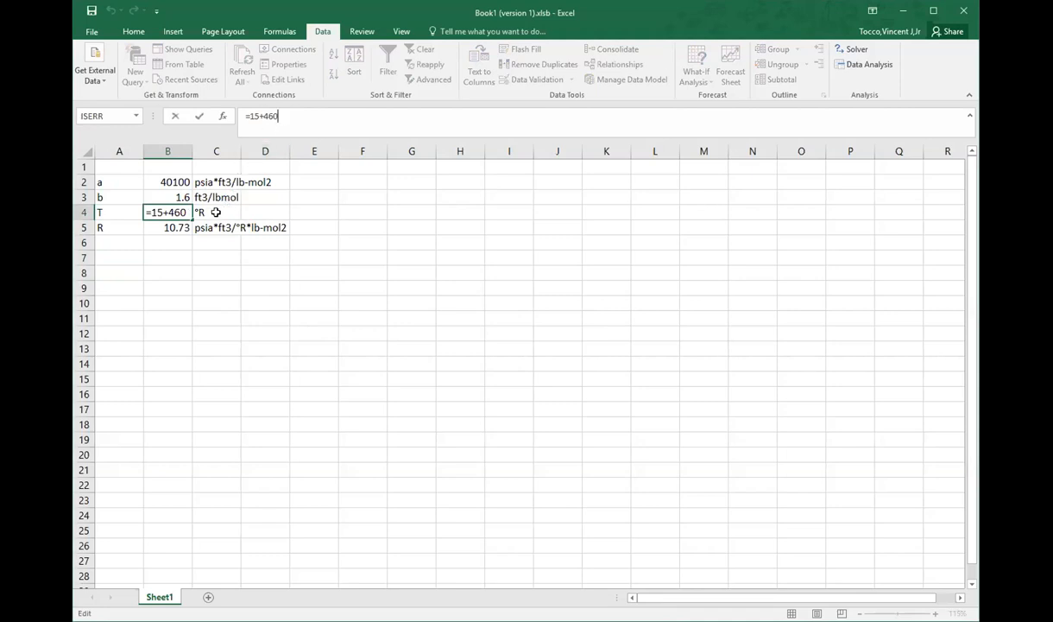
pyautogui.click(163, 226)
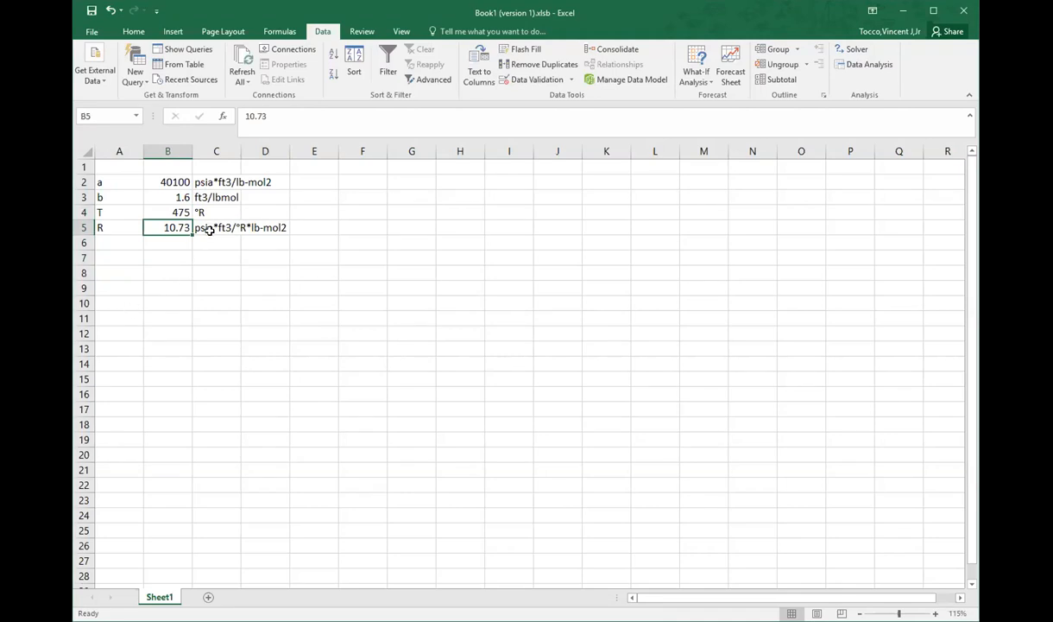
# Step: Enter P and V_ as column headers in A7 and B7, and swap them so V_ is in A7 and P in B7
pyautogui.click(129, 254)
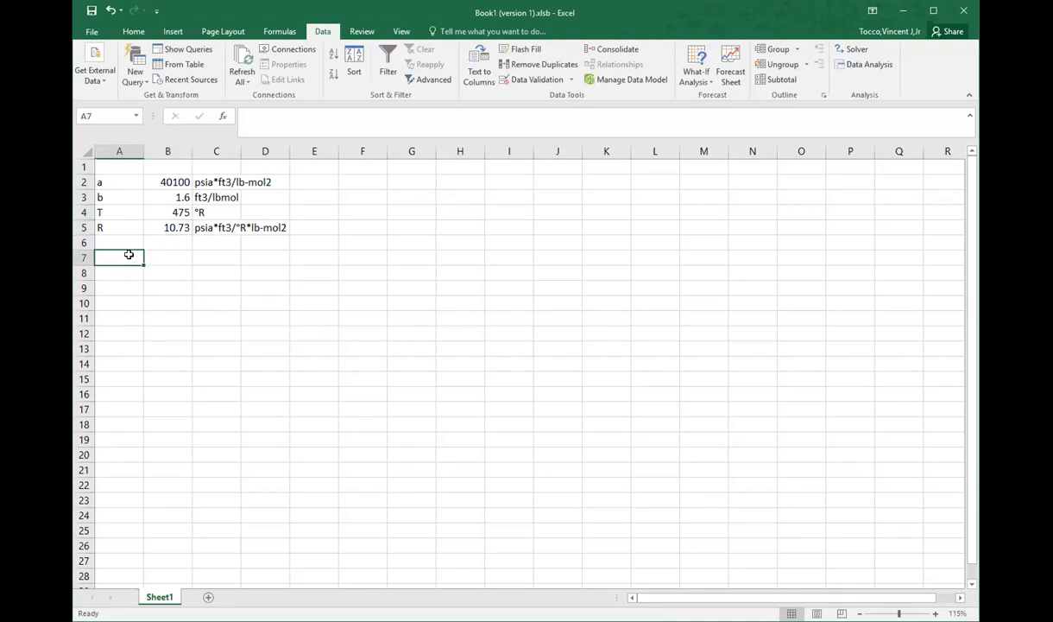
pyautogui.write('P')
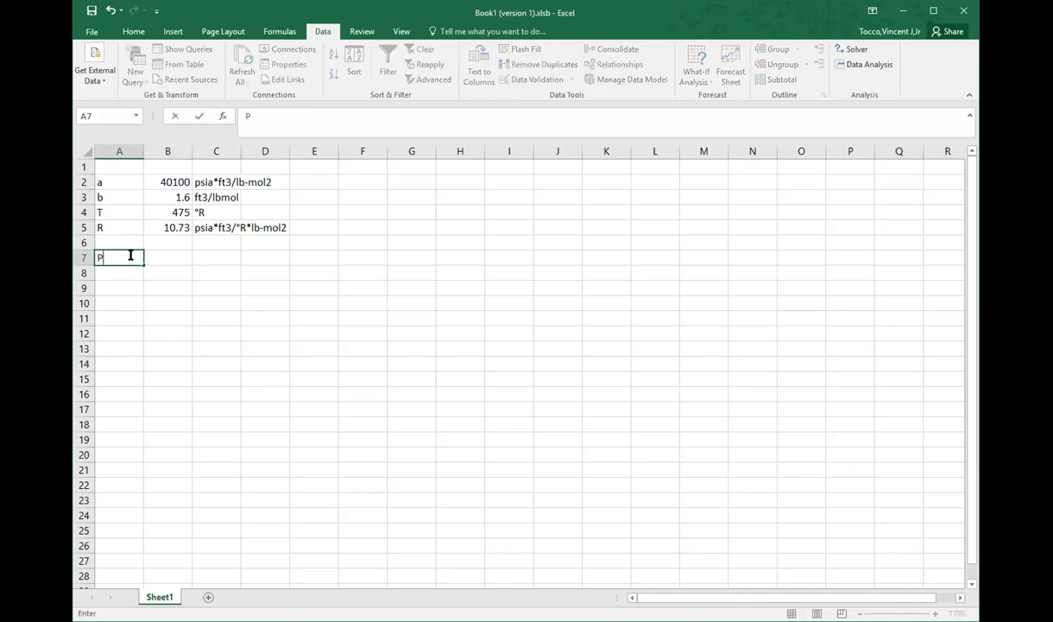
pyautogui.press('Tab')
pyautogui.write('V')
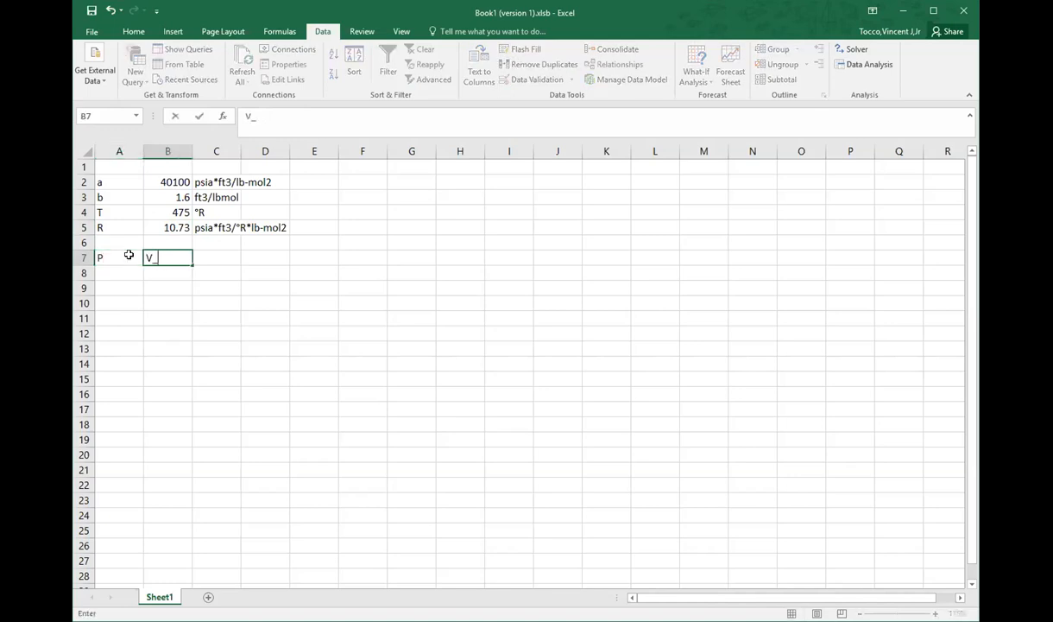
pyautogui.press('Return')
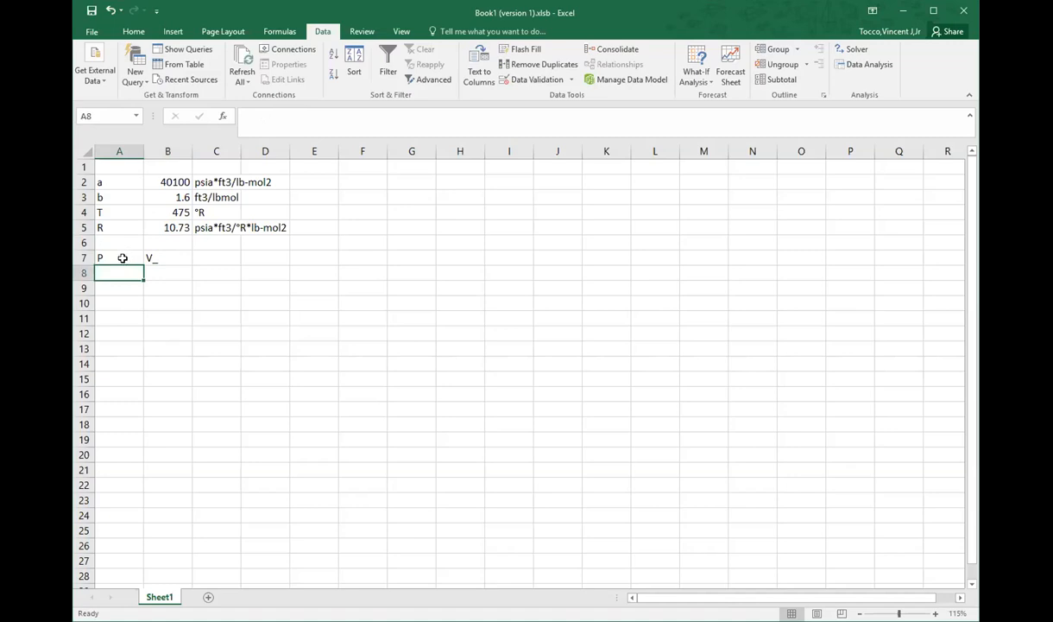
pyautogui.click(123, 257)
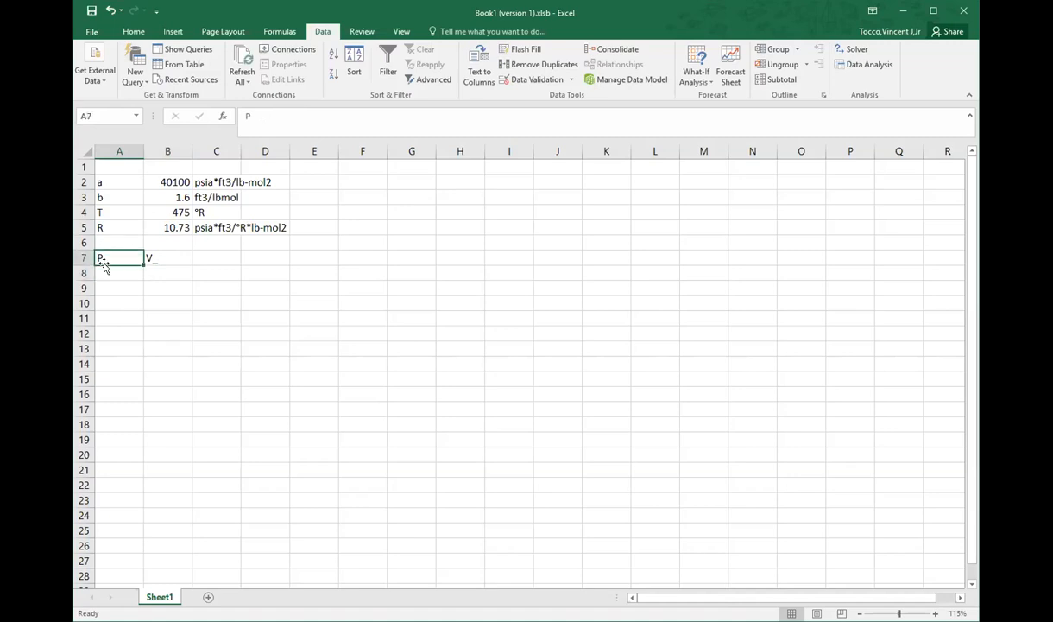
pyautogui.moveTo(114, 264); pyautogui.dragTo(163, 269)
# Step: Enter 1.8 as the first volume in A8 and the increment formula =A8+0.1 in A9
pyautogui.click(120, 273)
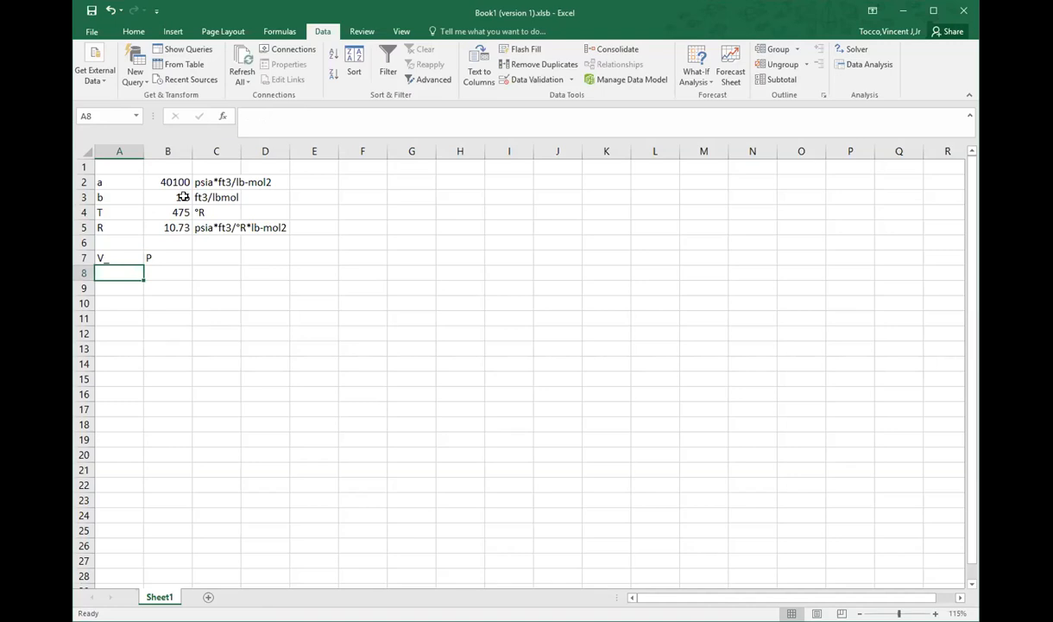
pyautogui.write('1.8')
pyautogui.press('Return')
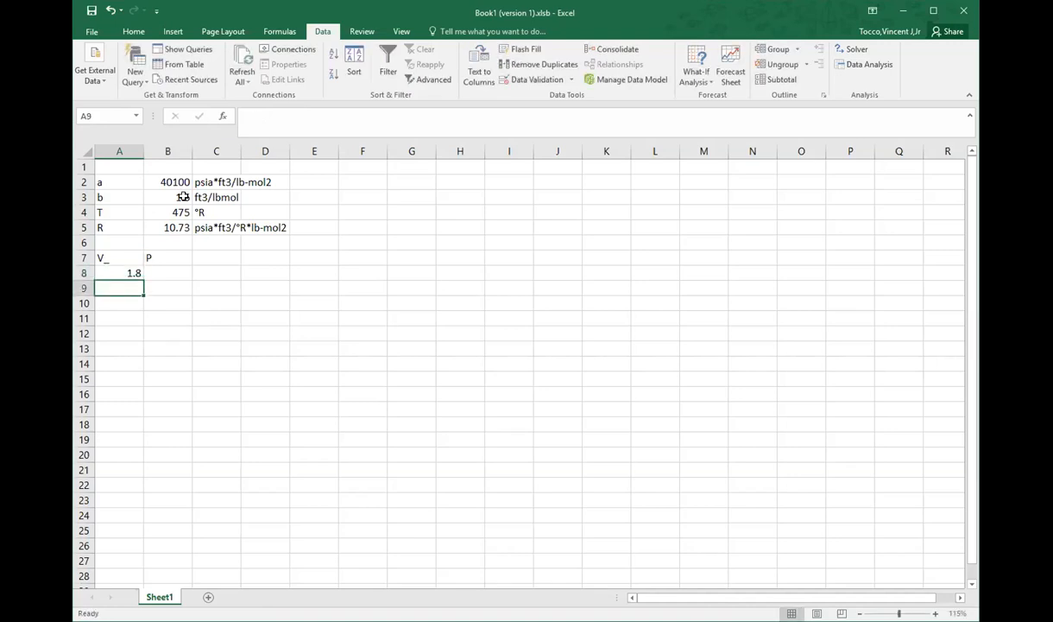
pyautogui.write('=A8')
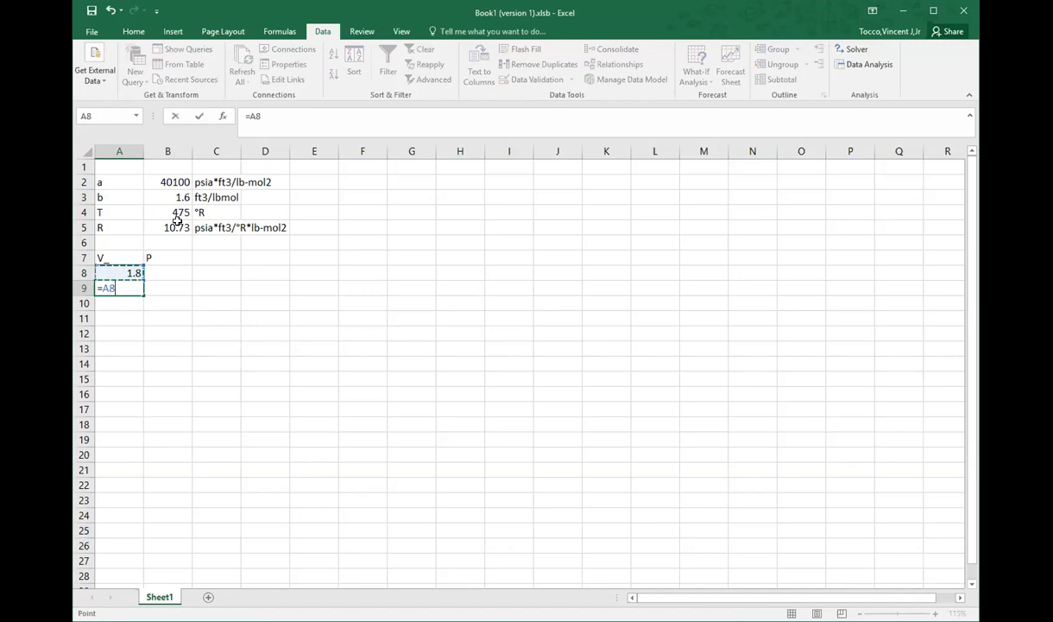
pyautogui.write('+0.1')
pyautogui.press('Return')
# Step: Fill the volume formula from A9 down column A to row 293
pyautogui.click(127, 285)
pyautogui.moveTo(141, 293); pyautogui.dragTo(117, 587)
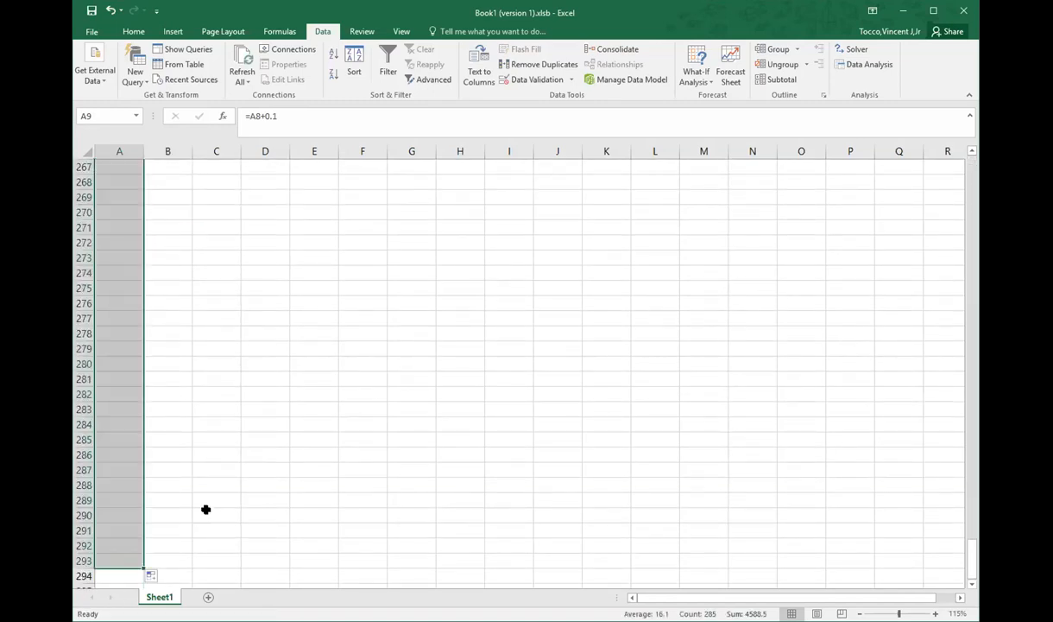
pyautogui.scroll(20, 213, 484)
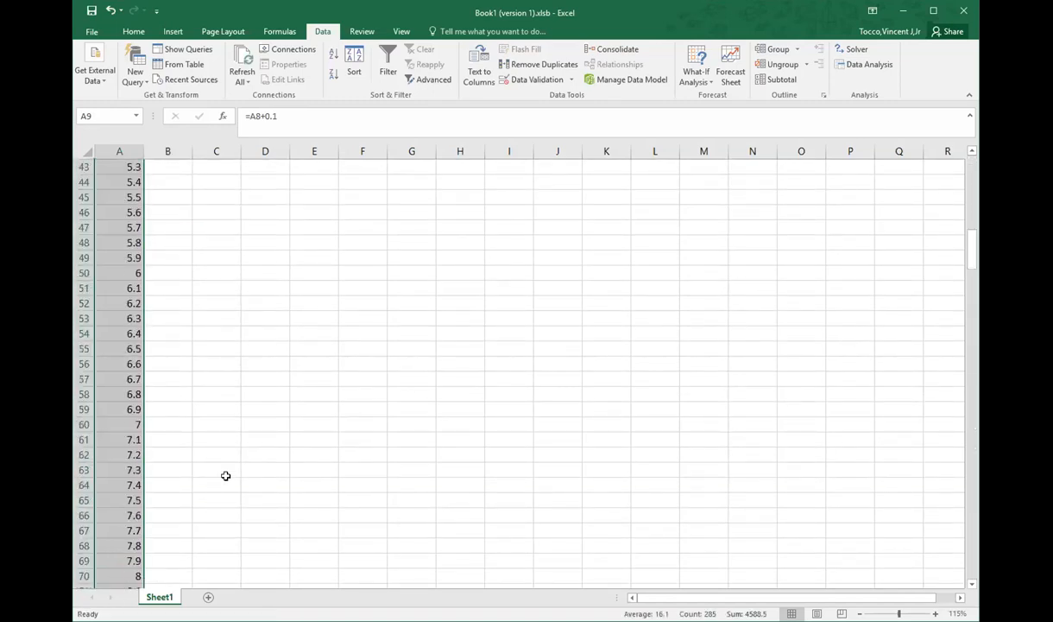
# Step: Begin the pressure formula in B8 with =$B$5*$B$4/(A8-$B$3, using absolute references for the constants
pyautogui.click(175, 273)
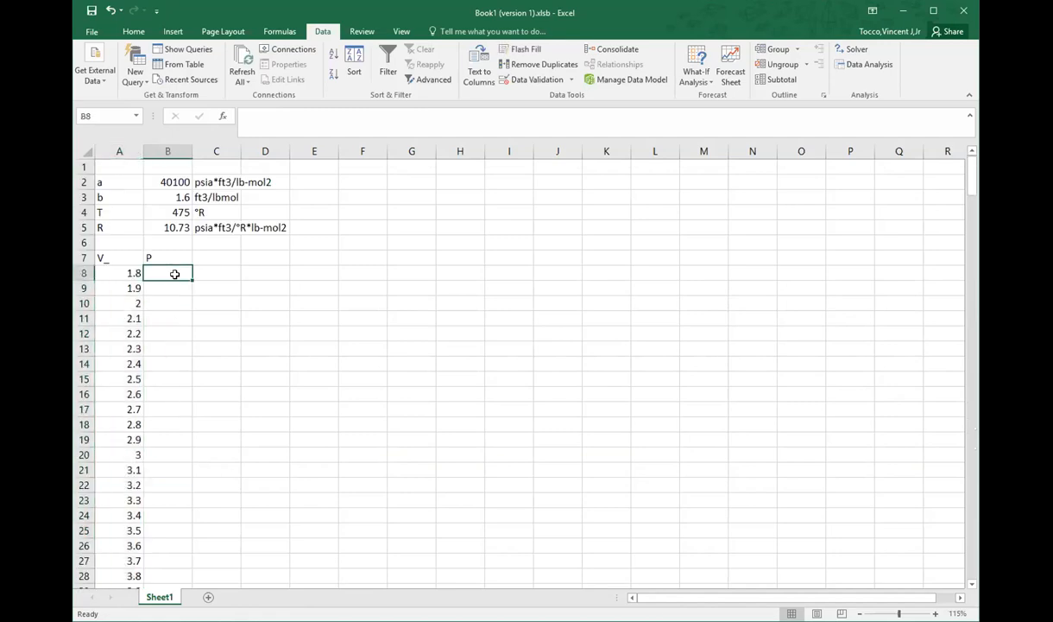
pyautogui.write('=')
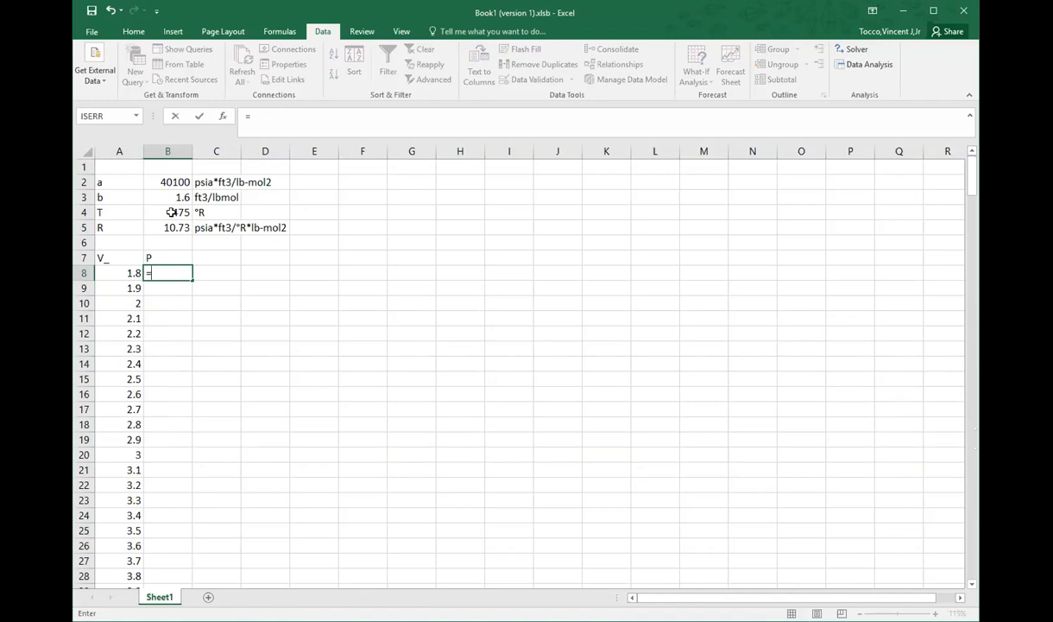
pyautogui.click(169, 211)
pyautogui.press('F4')
pyautogui.click(170, 227)
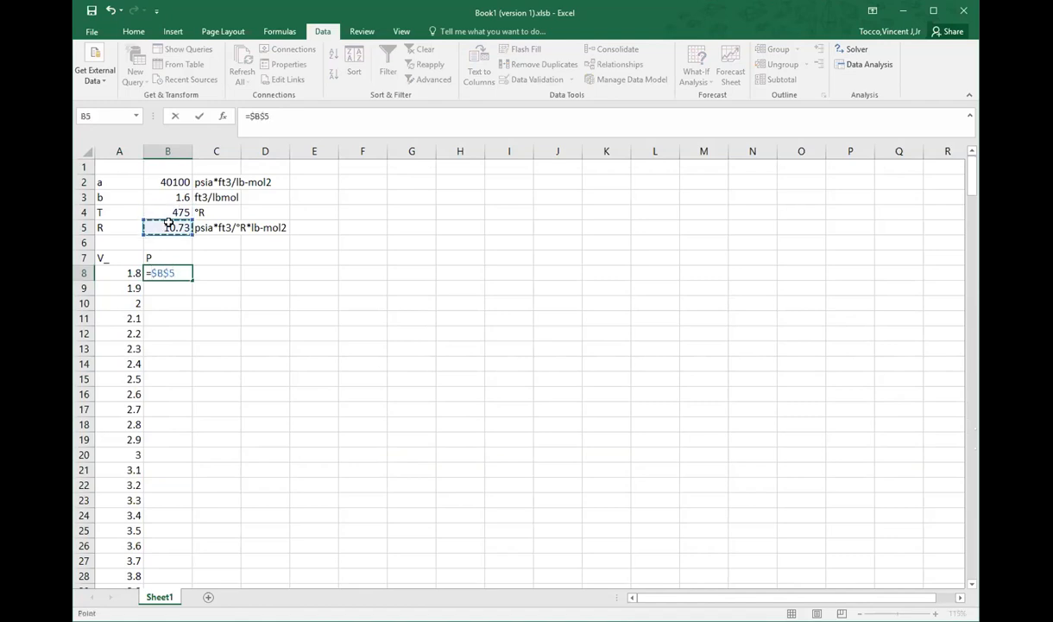
pyautogui.write('*')
pyautogui.click(165, 208)
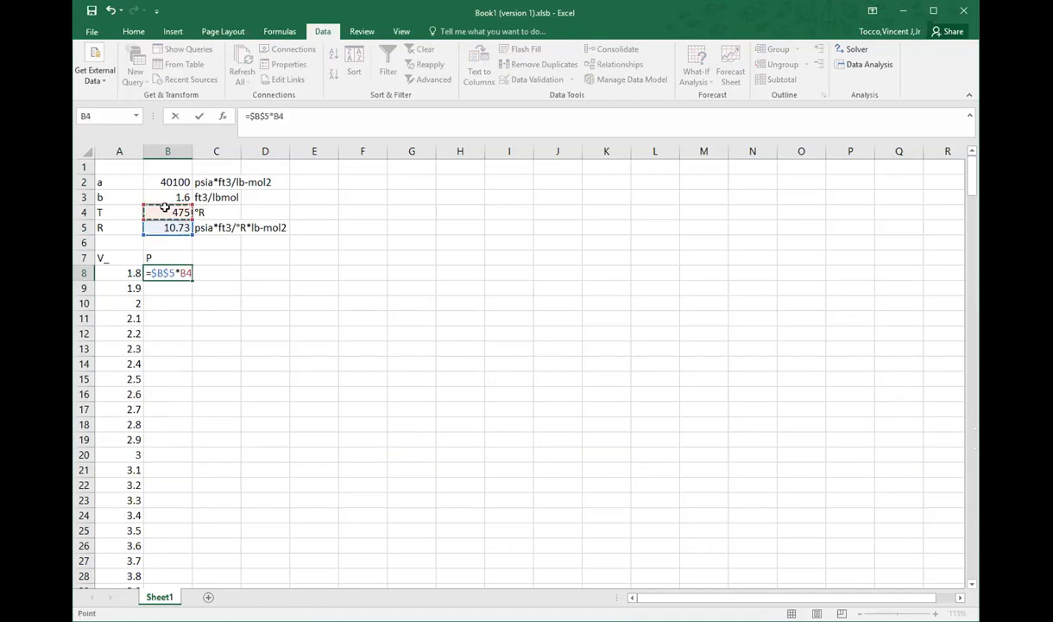
pyautogui.press('F4')
pyautogui.write('/(')
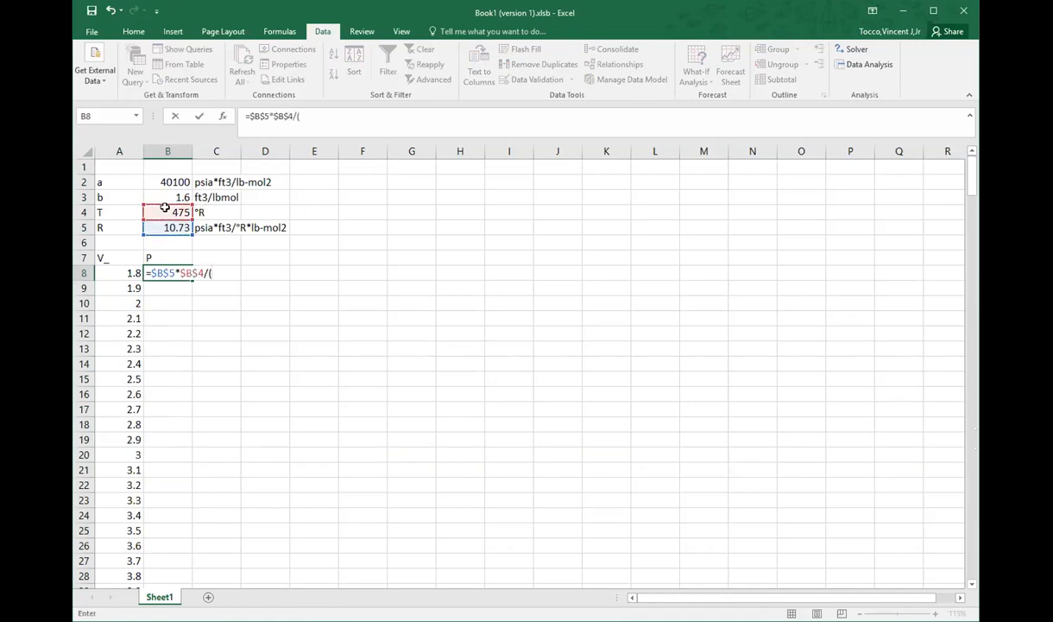
pyautogui.click(118, 272)
pyautogui.write('-')
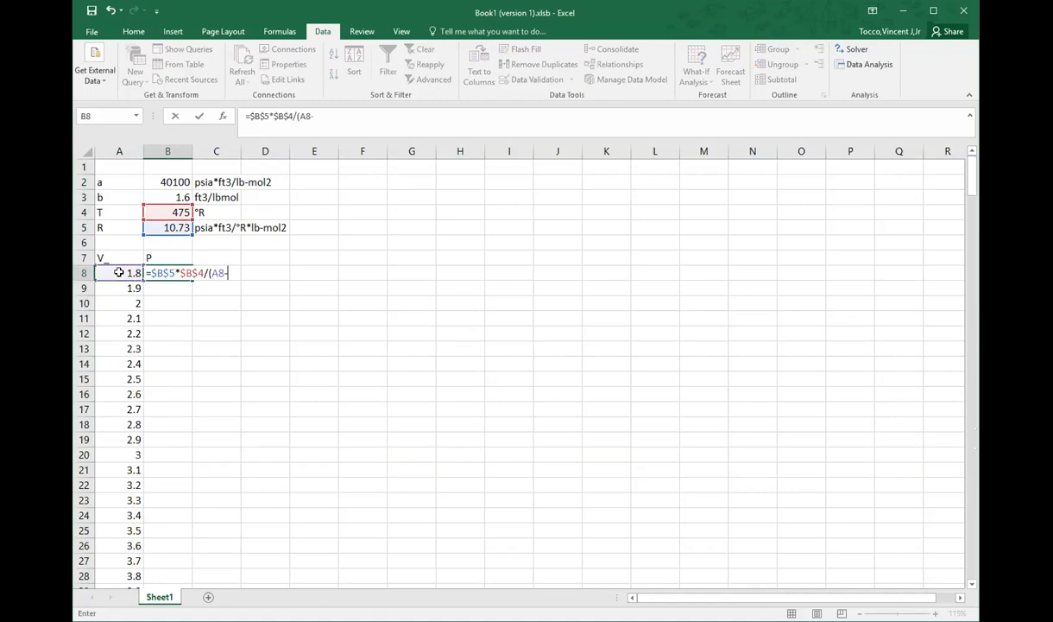
pyautogui.click(147, 196)
pyautogui.press('F4')
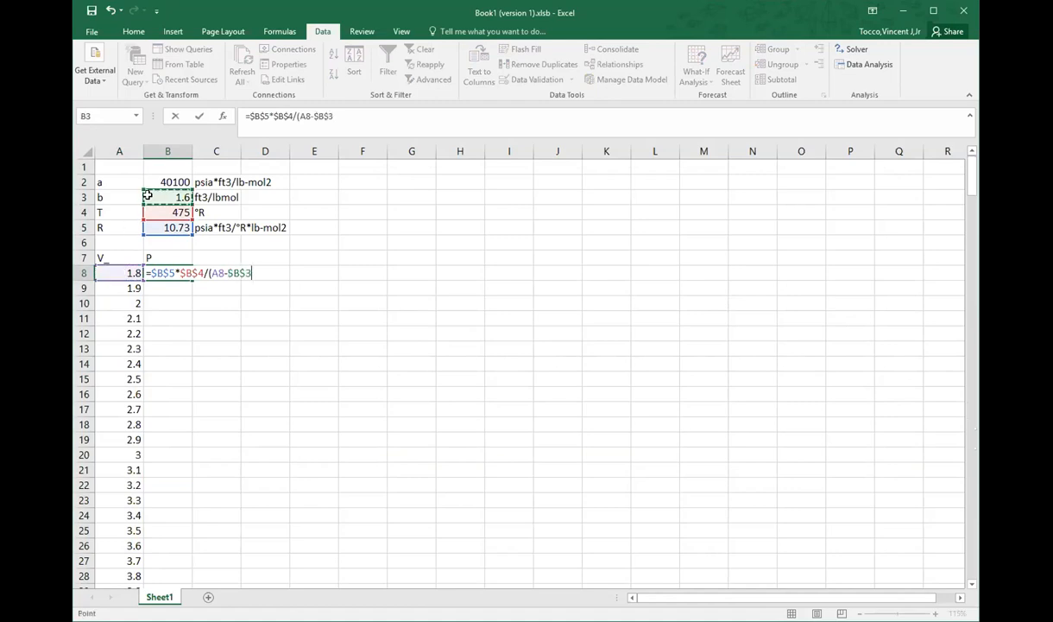
# Step: Complete the B8 formula with )-$B$2/(A8^2) and fill it down column B beside all the volumes
pyautogui.write(')-')
pyautogui.click(160, 182)
pyautogui.press('F4')
pyautogui.write('/')
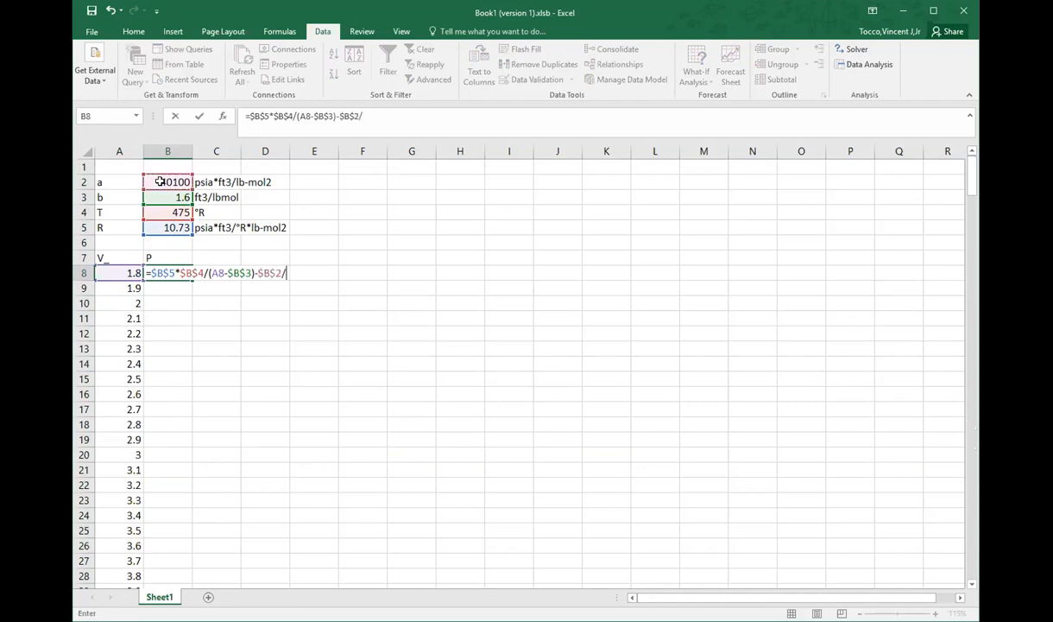
pyautogui.write('(')
pyautogui.click(115, 269)
pyautogui.write('^2')
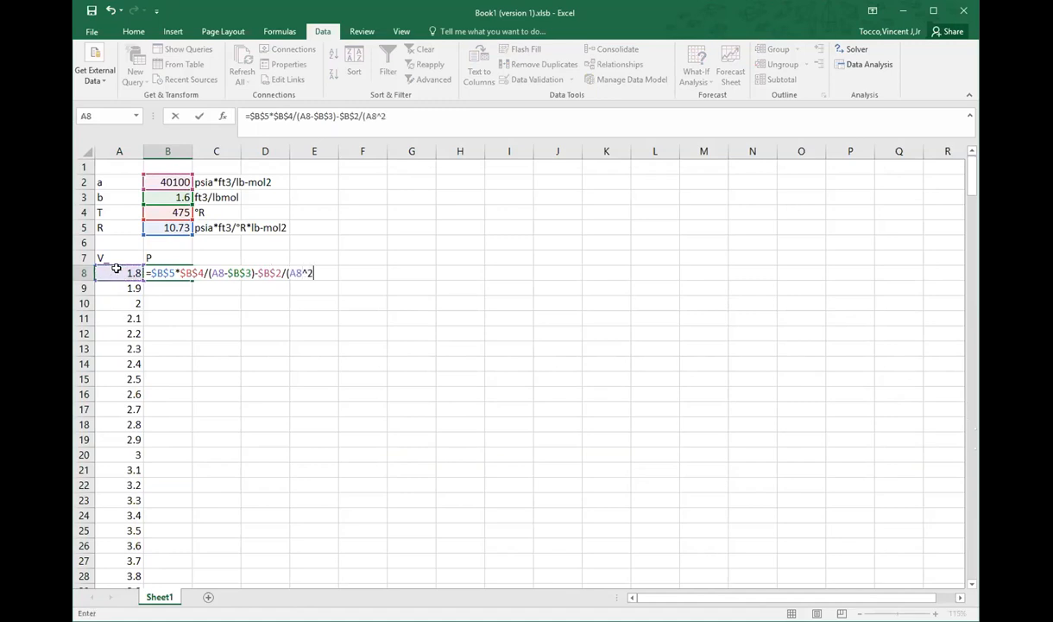
pyautogui.write(')')
pyautogui.press('Return')
pyautogui.click(173, 273)
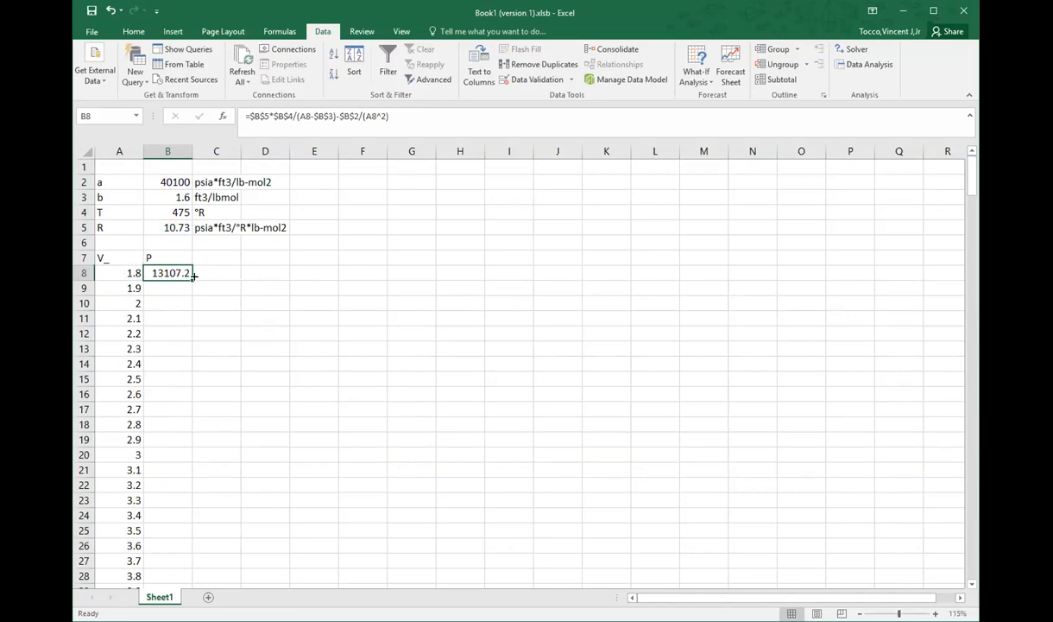
pyautogui.doubleClick(195, 278)
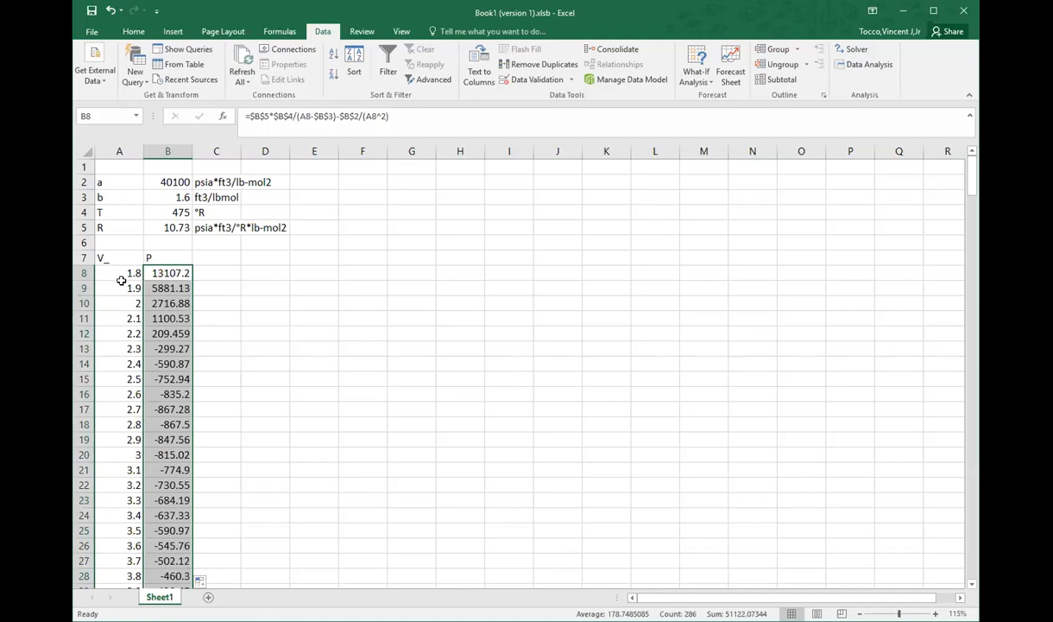
# Step: Insert a scatter chart with smooth lines from the volume and pressure data in A8:B293
pyautogui.moveTo(112, 271); pyautogui.dragTo(172, 585)
pyautogui.scroll(20, 179, 341)
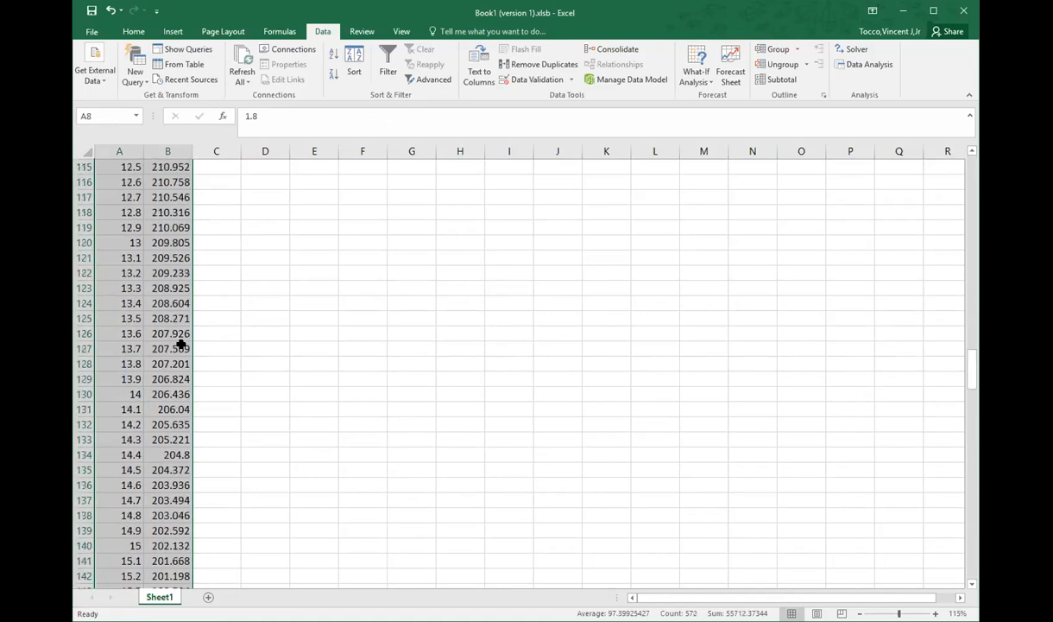
pyautogui.click(173, 31)
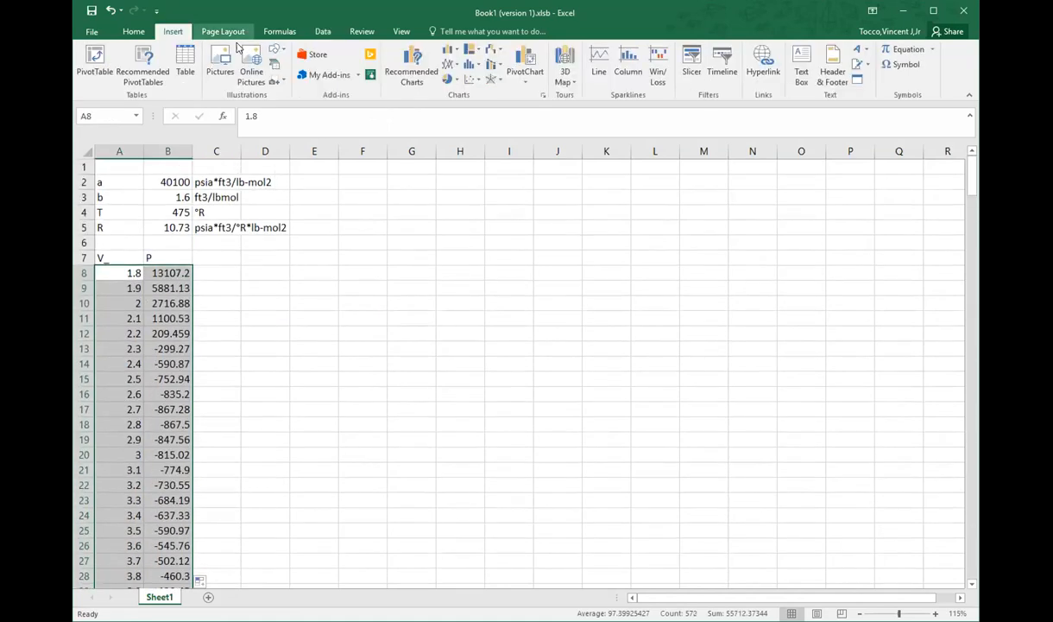
pyautogui.click(473, 79)
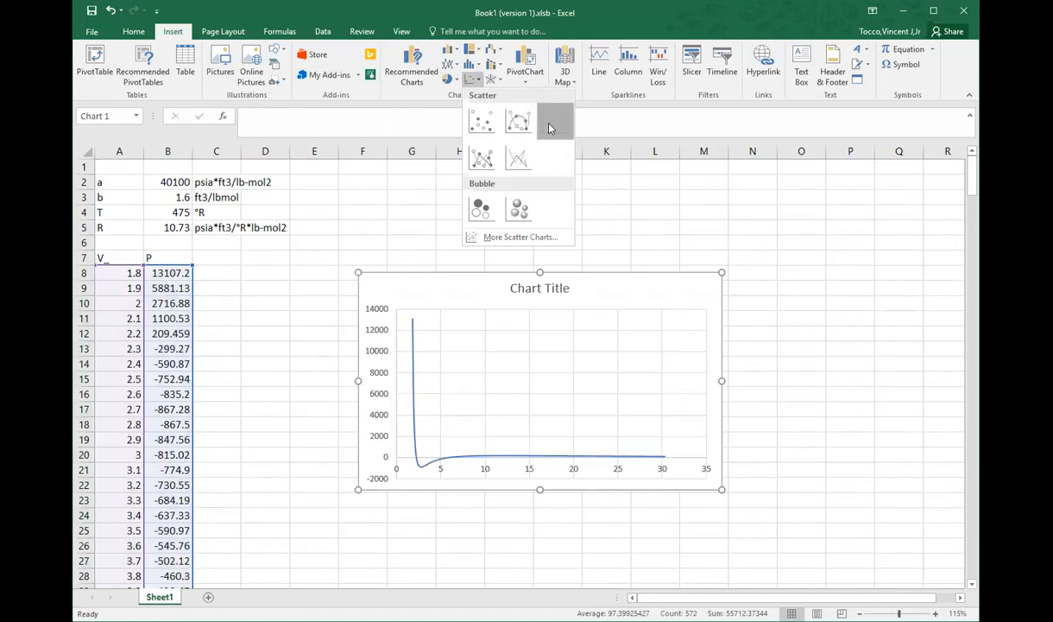
pyautogui.click(553, 121)
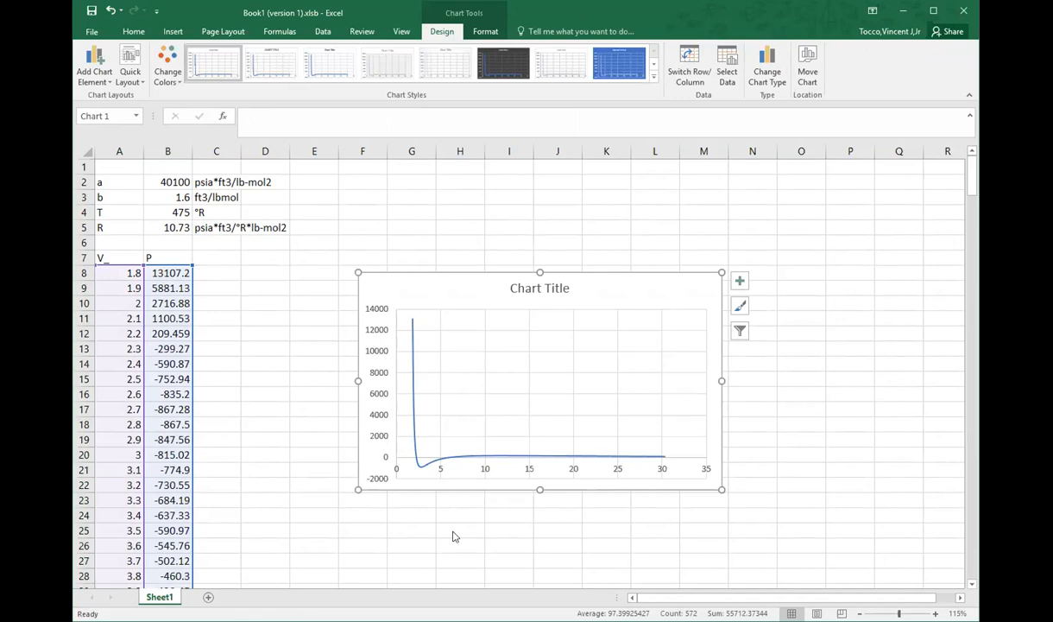
# Step: Set the minimum bound of the chart's vertical axis to -20
pyautogui.rightClick(383, 436)
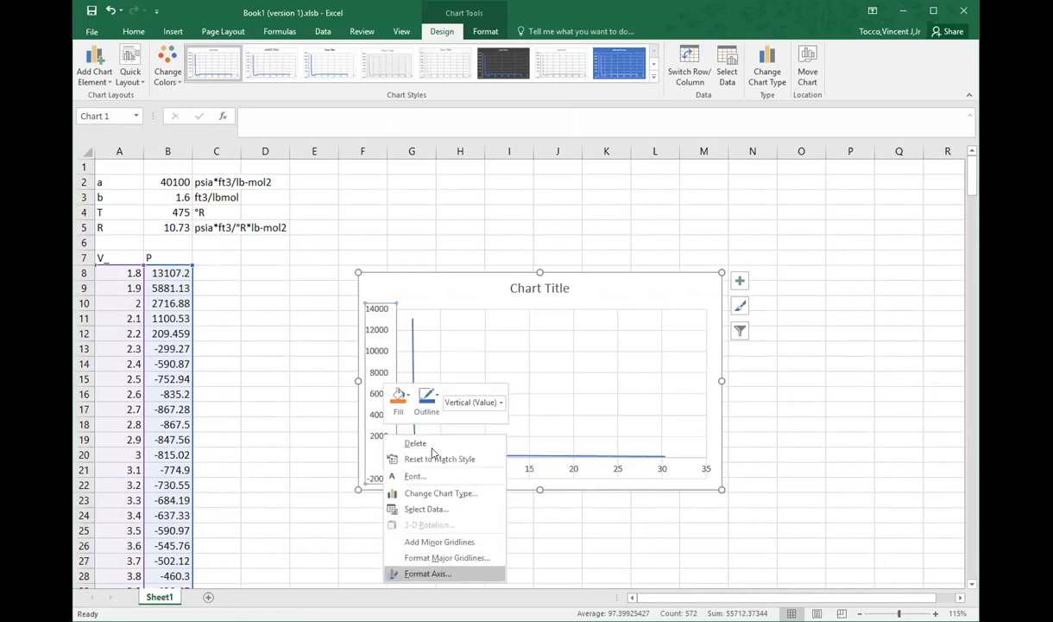
pyautogui.click(448, 574)
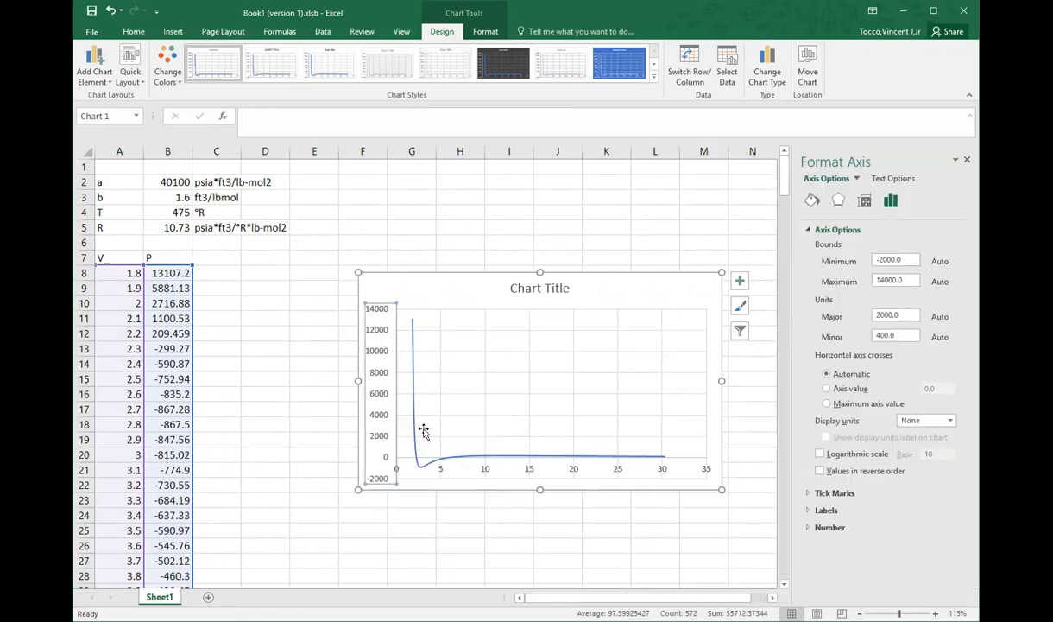
pyautogui.click(894, 258)
pyautogui.moveTo(908, 258); pyautogui.dragTo(824, 266)
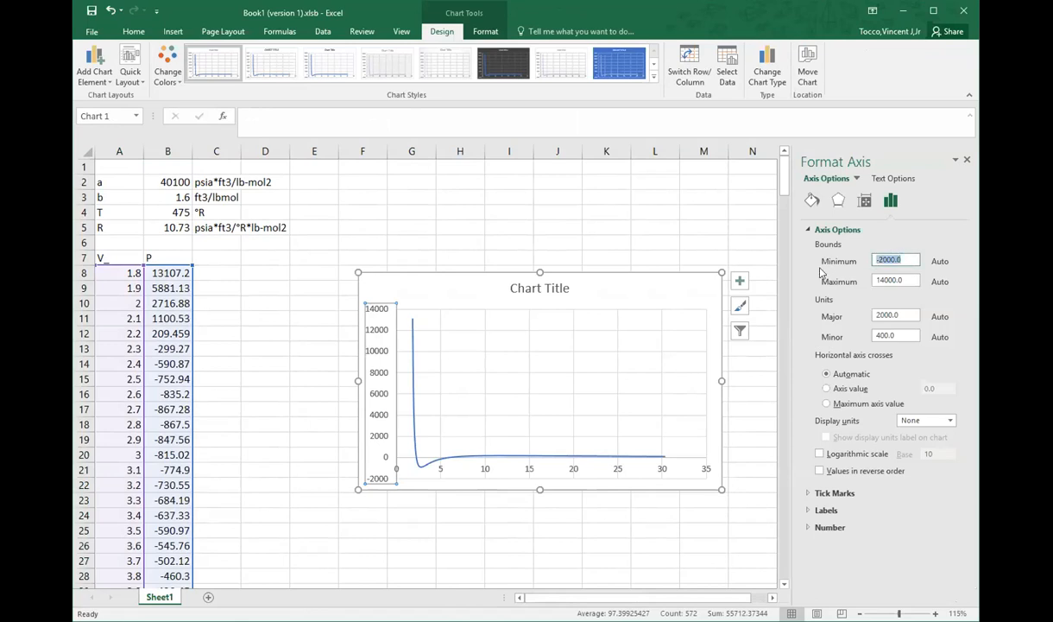
pyautogui.write('-20')
pyautogui.press('Tab')
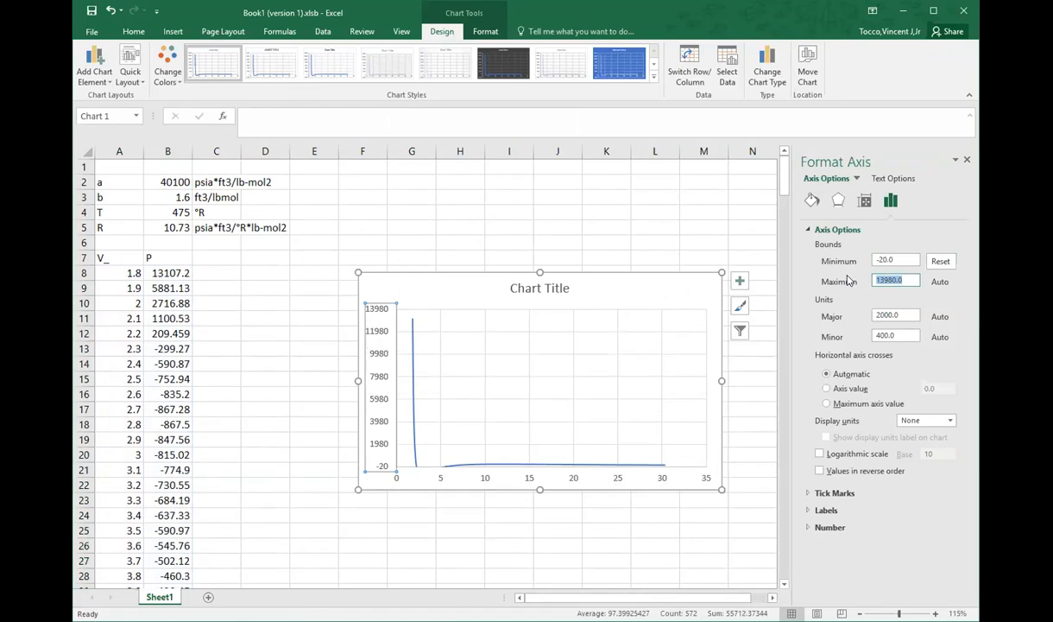
# Step: Set the vertical axis maximum bound to 200, raise it to 300, and settle on 500
pyautogui.write('200')
pyautogui.press('Return')
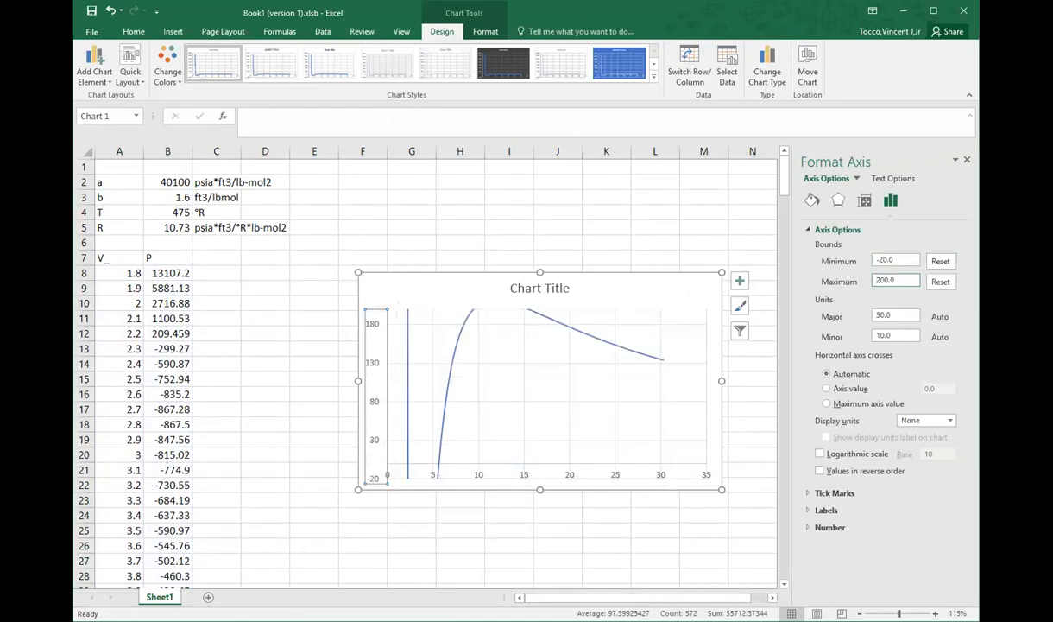
pyautogui.write('300')
pyautogui.press('Return')
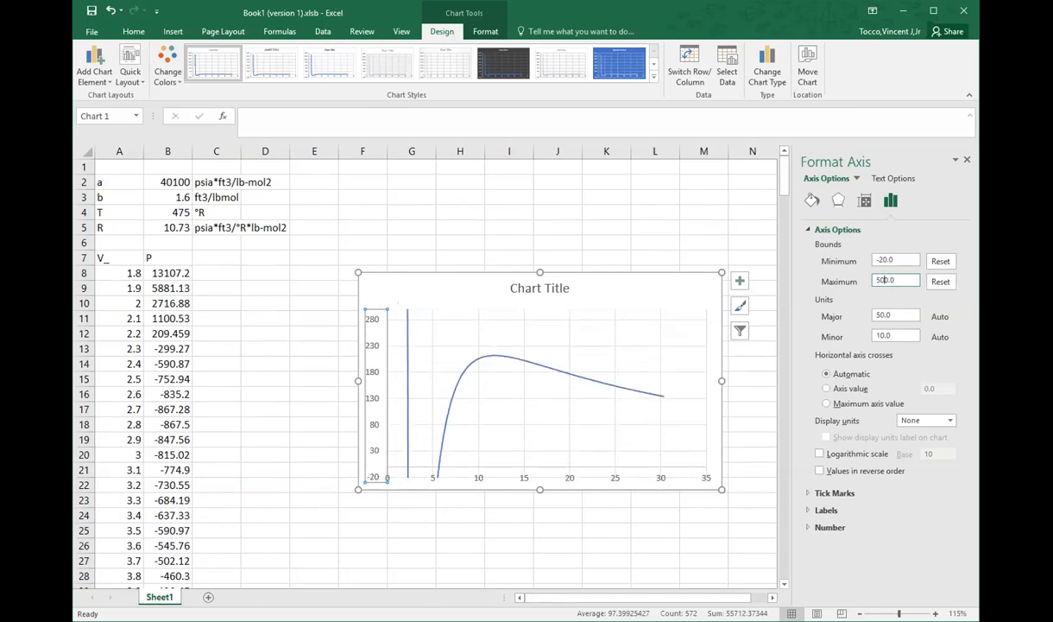
pyautogui.press('Return')
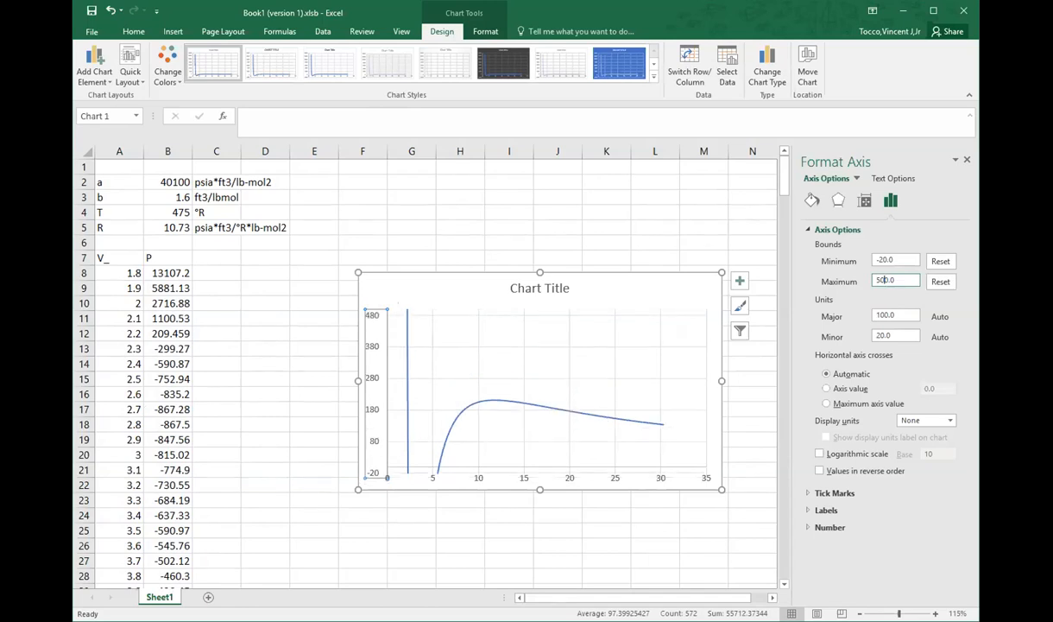
# Step: Set the vertical axis bounds to a minimum of -200 and a maximum of 1000
pyautogui.moveTo(902, 260); pyautogui.dragTo(851, 261)
pyautogui.write('-5')
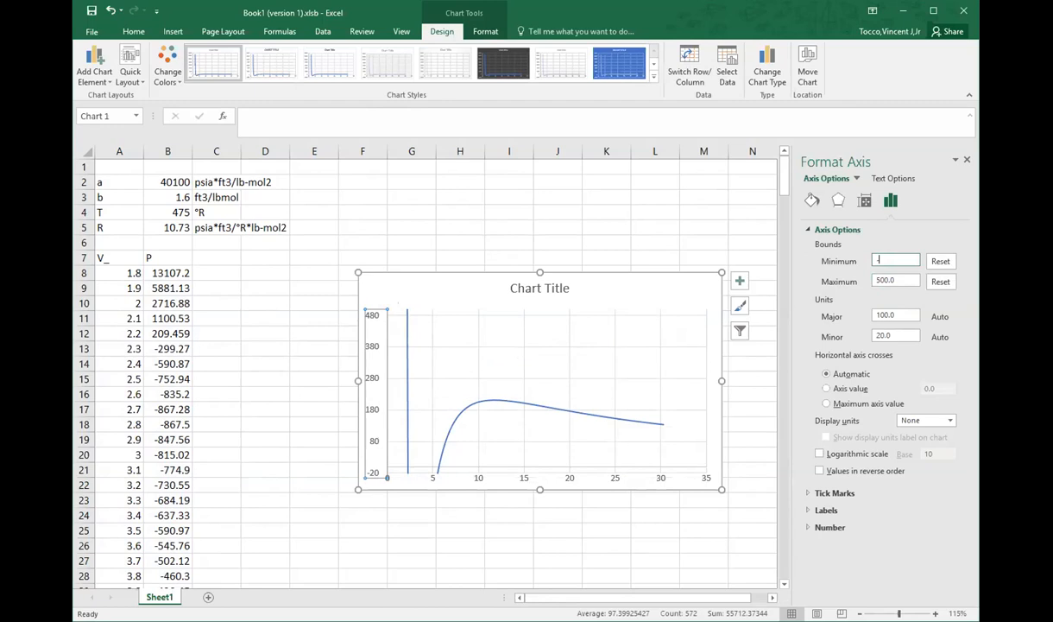
pyautogui.write('0')
pyautogui.press('Return')
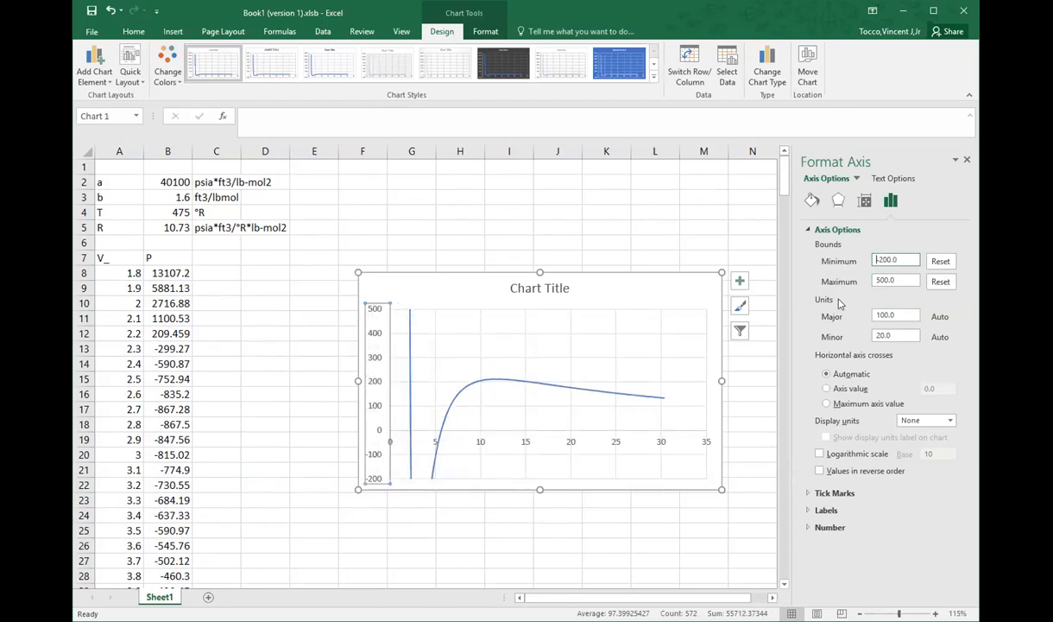
pyautogui.moveTo(912, 274); pyautogui.dragTo(841, 278)
pyautogui.write('10')
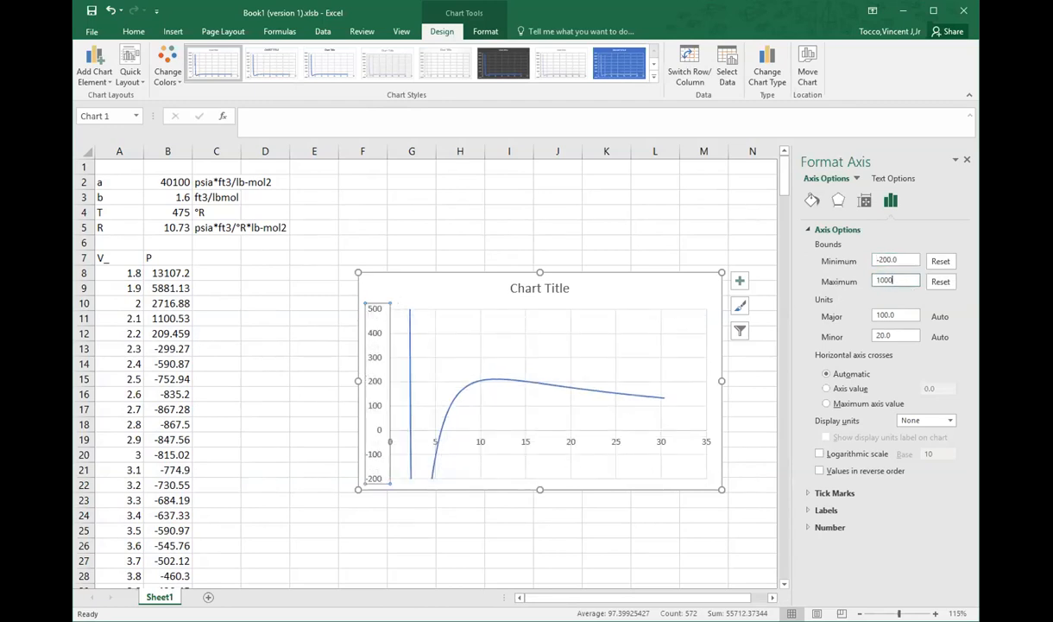
pyautogui.write('00')
pyautogui.press('Return')
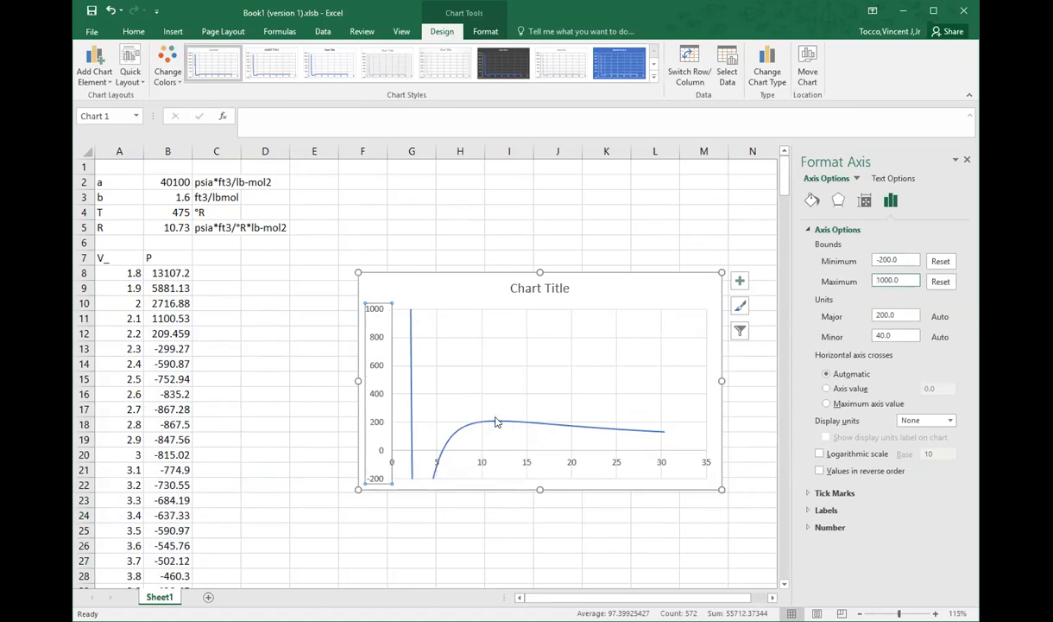
pyautogui.moveTo(858, 277); pyautogui.dragTo(709, 268)
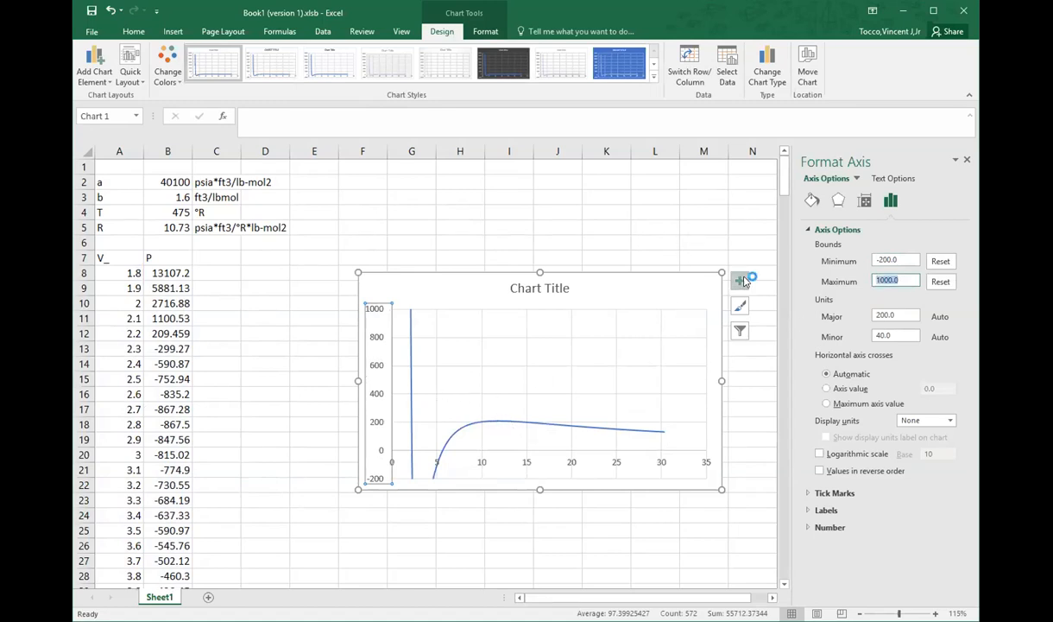
# Step: Shrink the whole chart and move it clear of the data, to around columns I to M from row 8
pyautogui.click(682, 370)
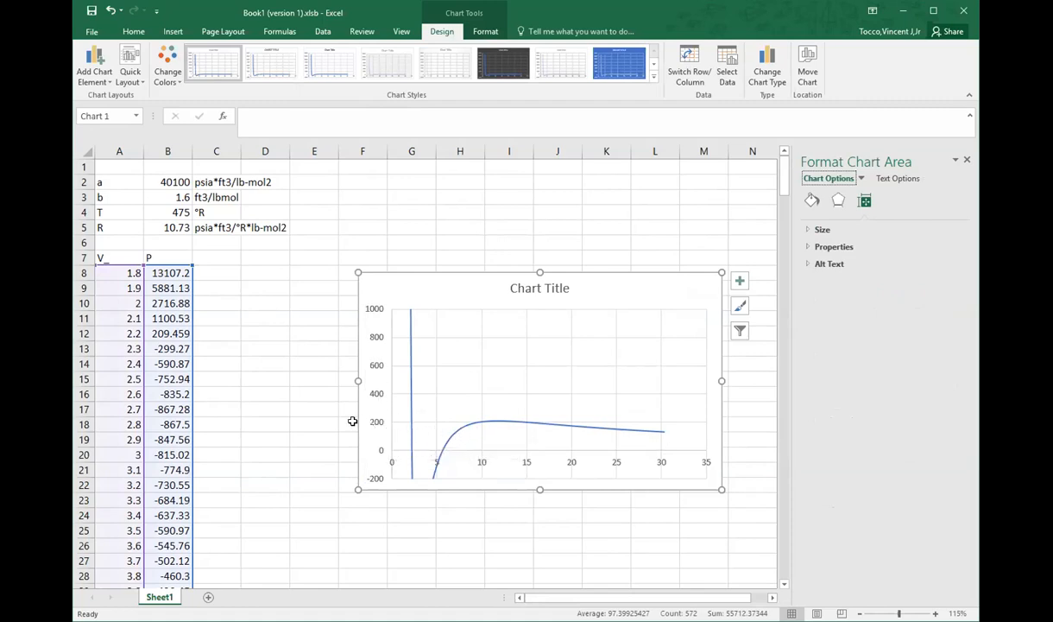
pyautogui.moveTo(721, 488); pyautogui.dragTo(608, 441)
pyautogui.moveTo(505, 275); pyautogui.dragTo(491, 248)
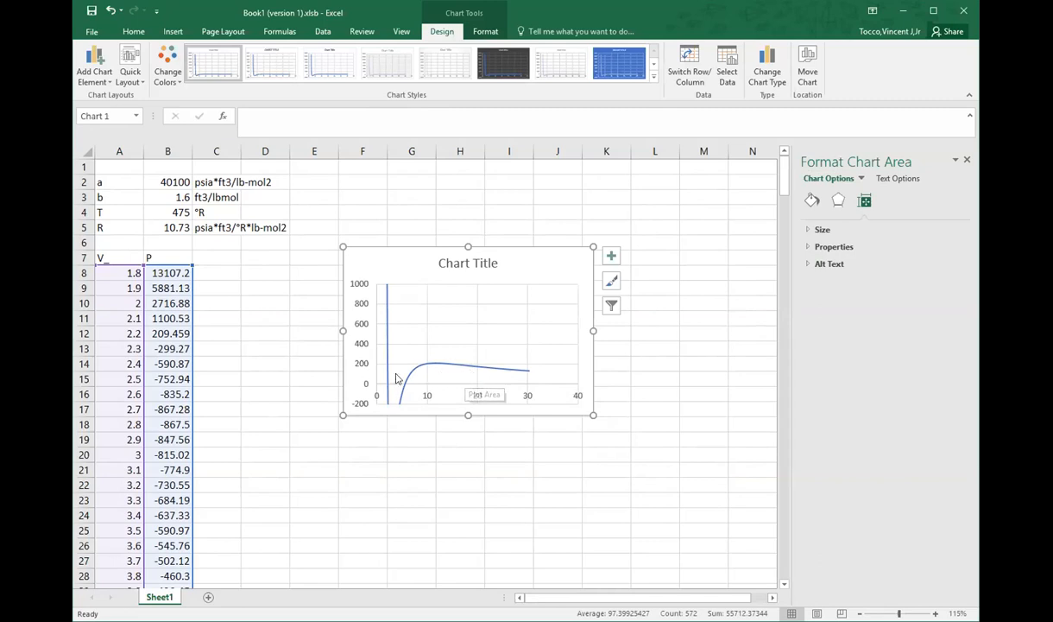
pyautogui.moveTo(420, 268); pyautogui.dragTo(577, 286)
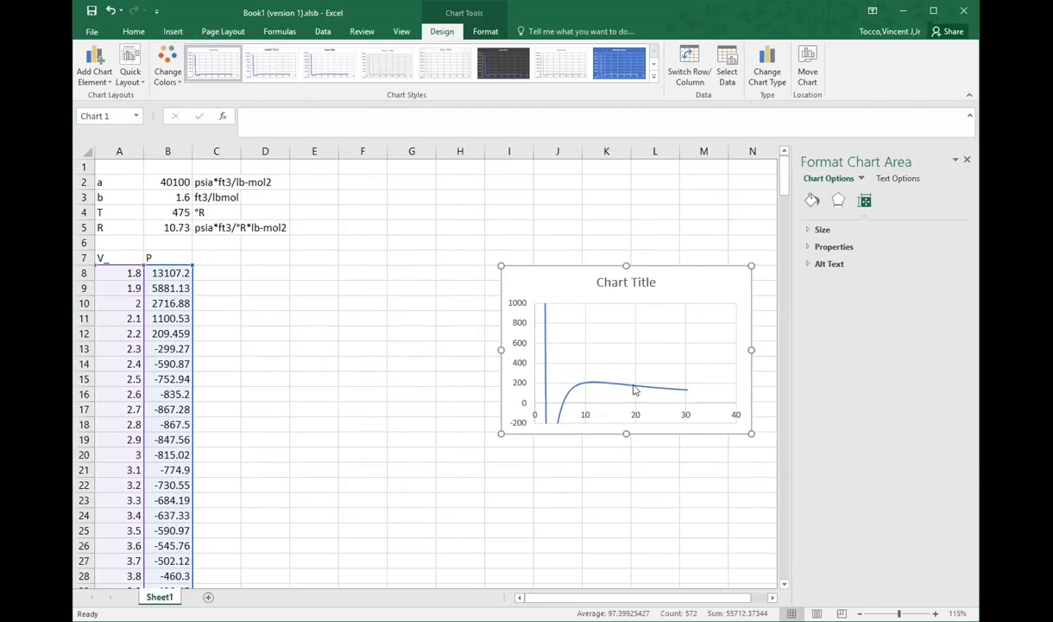
# Step: Paste the handwritten ln φ equation picture above the data area and move the chart beside column B, starting at row 7
pyautogui.click(172, 33)
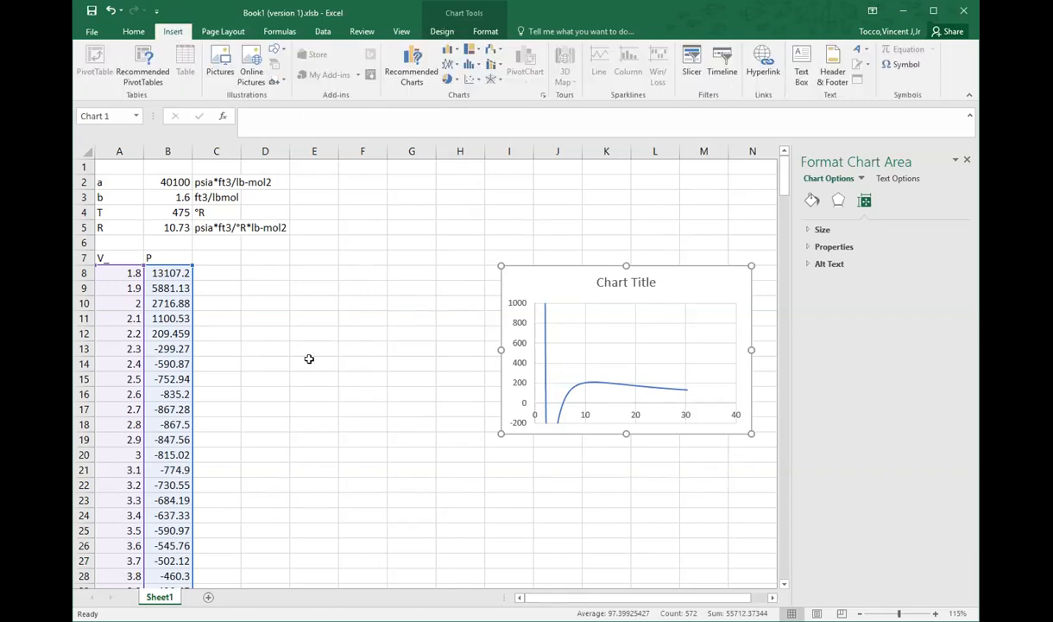
pyautogui.click(269, 326)
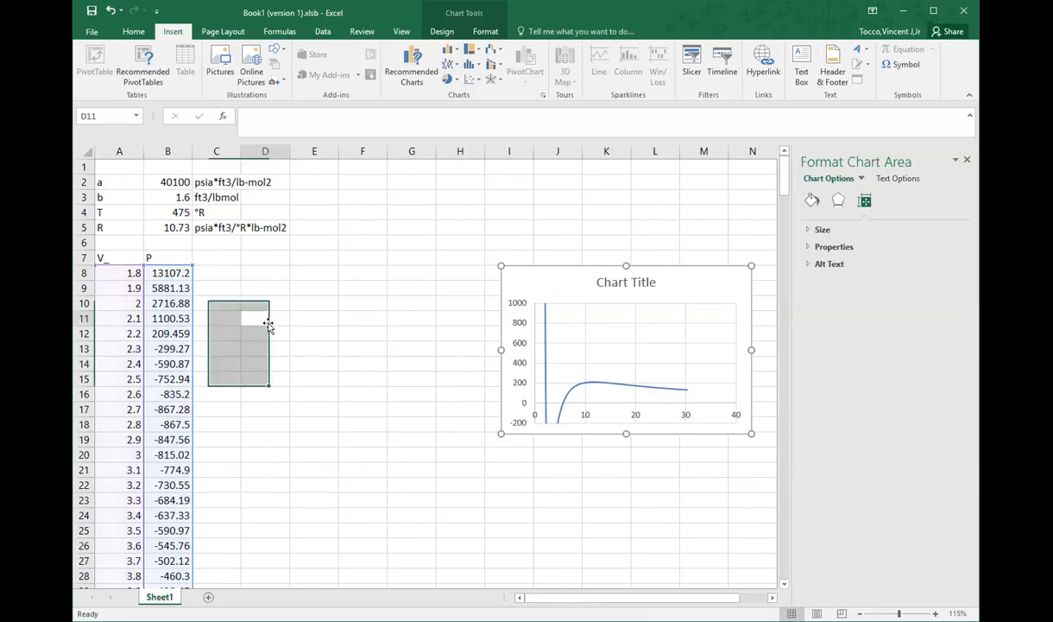
pyautogui.click(223, 271)
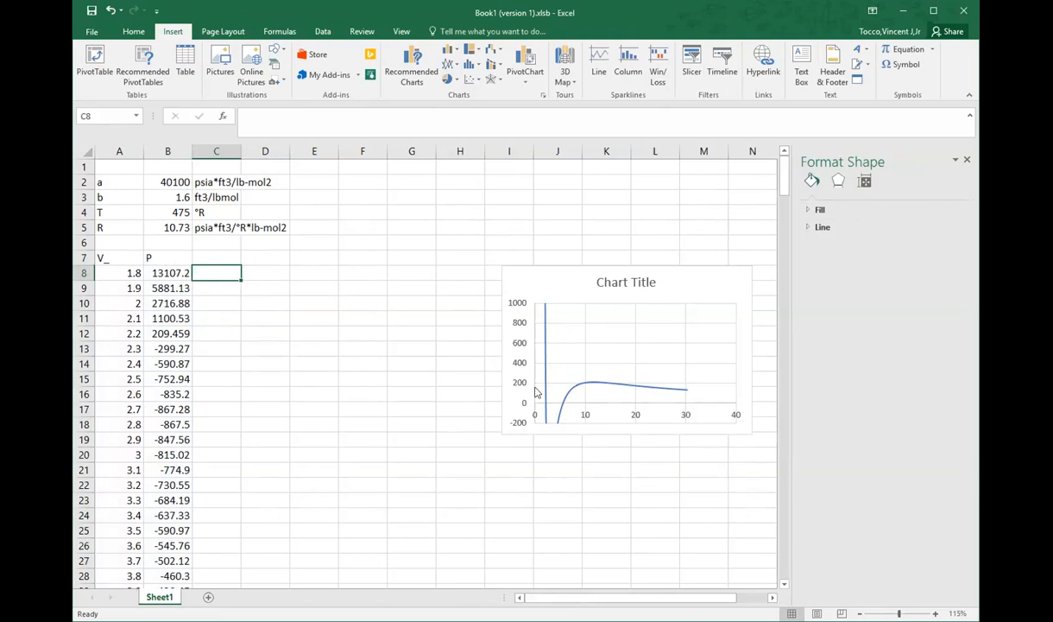
pyautogui.moveTo(546, 388)
pyautogui.hotkey('ctrl', 'v')
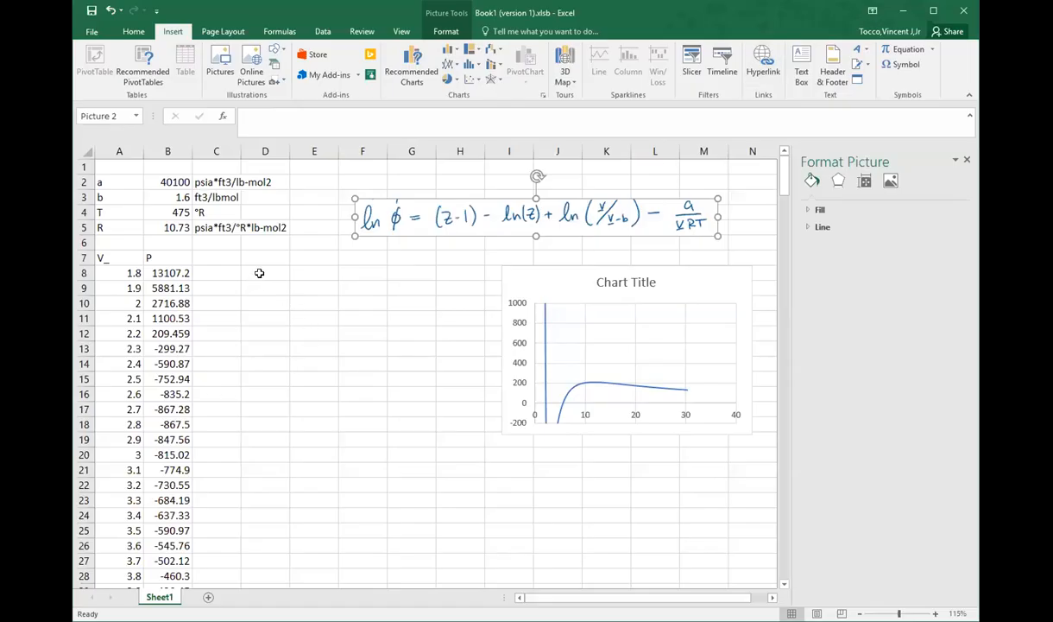
pyautogui.moveTo(567, 289); pyautogui.dragTo(259, 263)
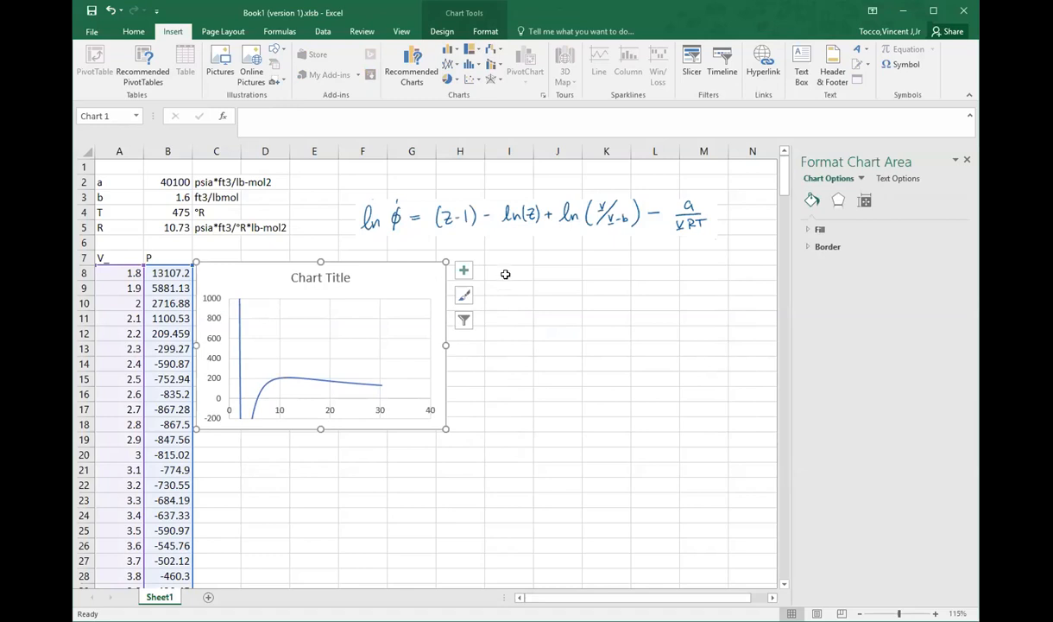
# Step: Label cell I8 as P and enter the starting pressure 30 in I9
pyautogui.click(505, 274)
pyautogui.write('P')
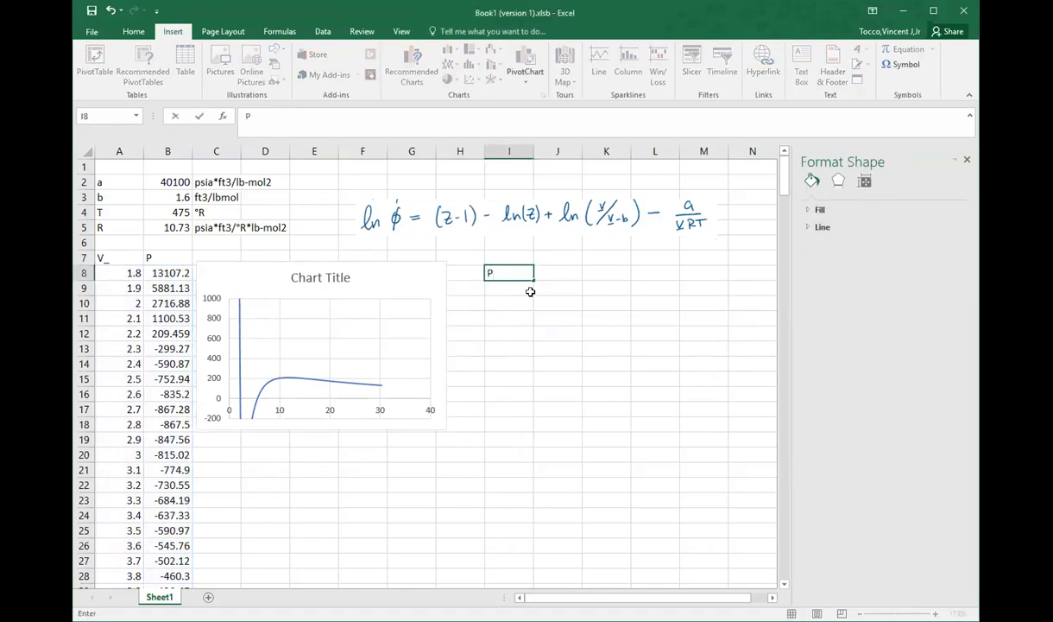
pyautogui.press('Return')
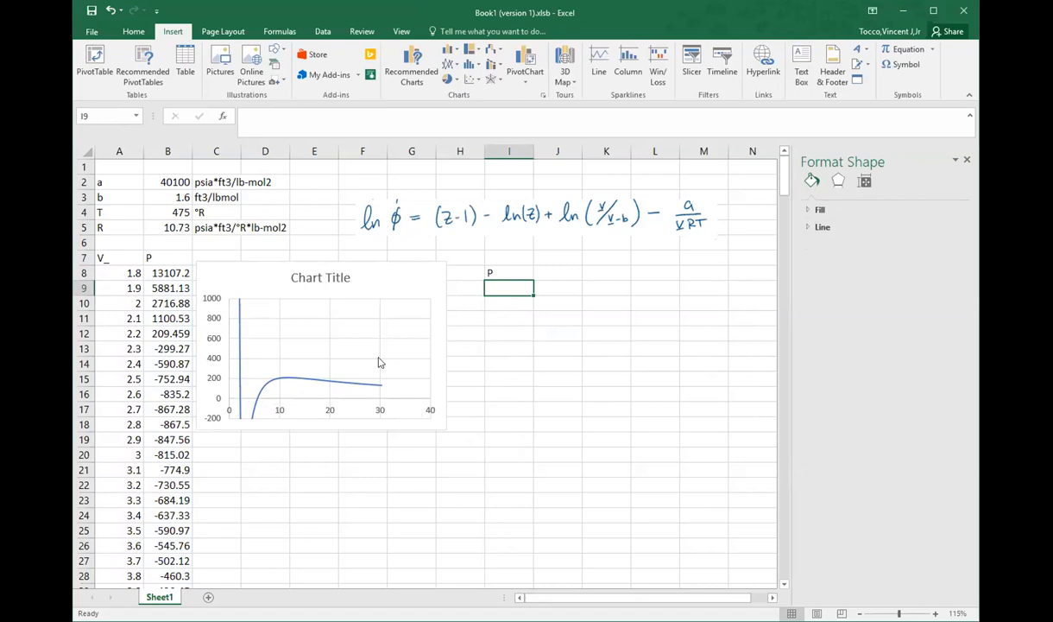
pyautogui.write('30')
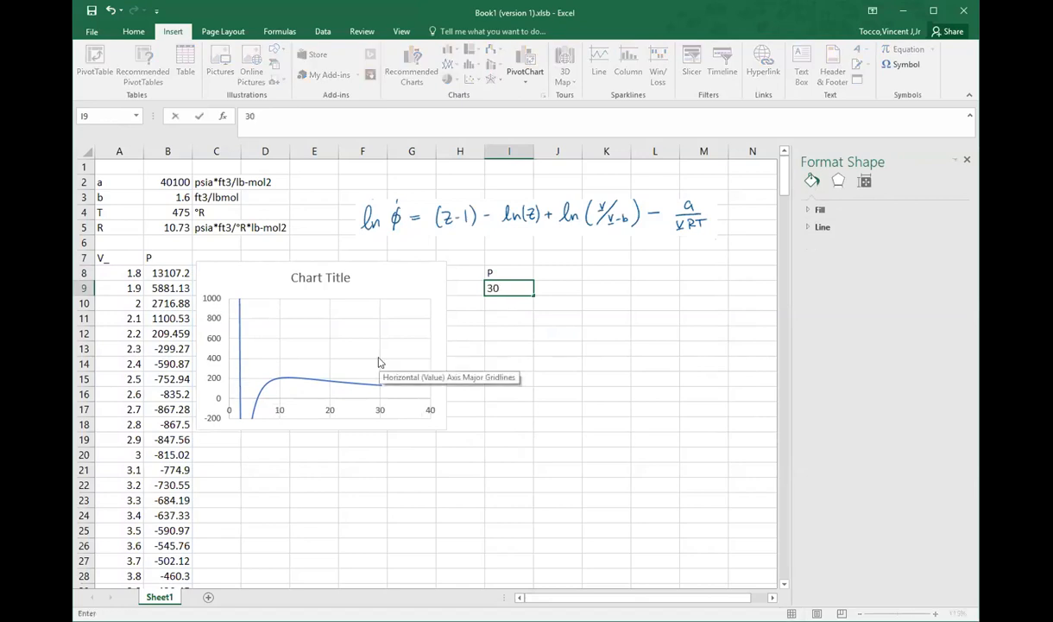
pyautogui.press('Return')
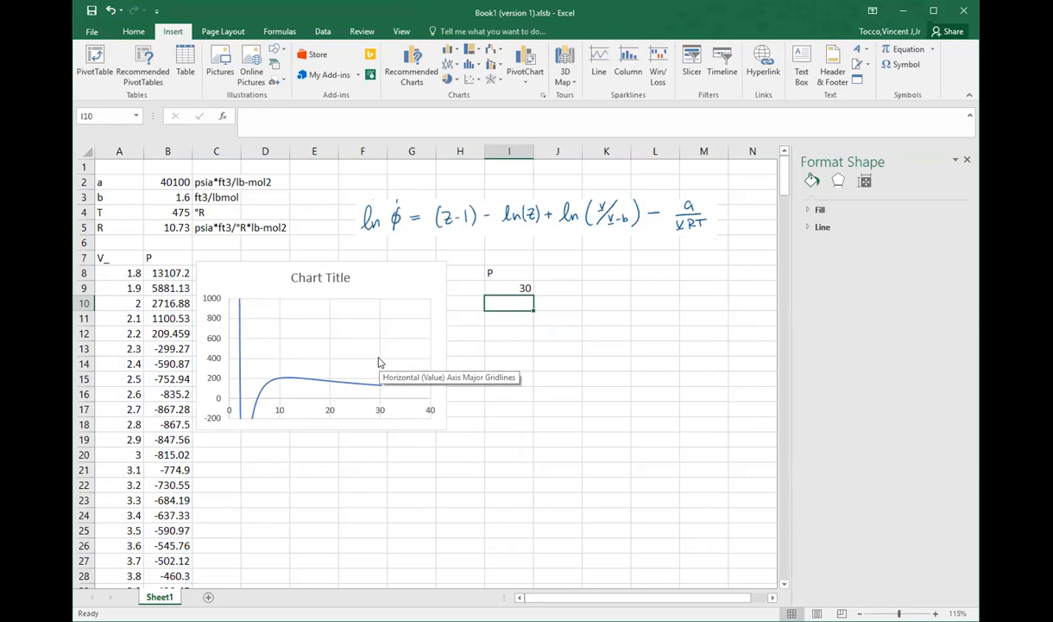
# Step: Enter the formula =I9+5 in cell I10 to increment the pressure
pyautogui.write('=')
pyautogui.press('Up')
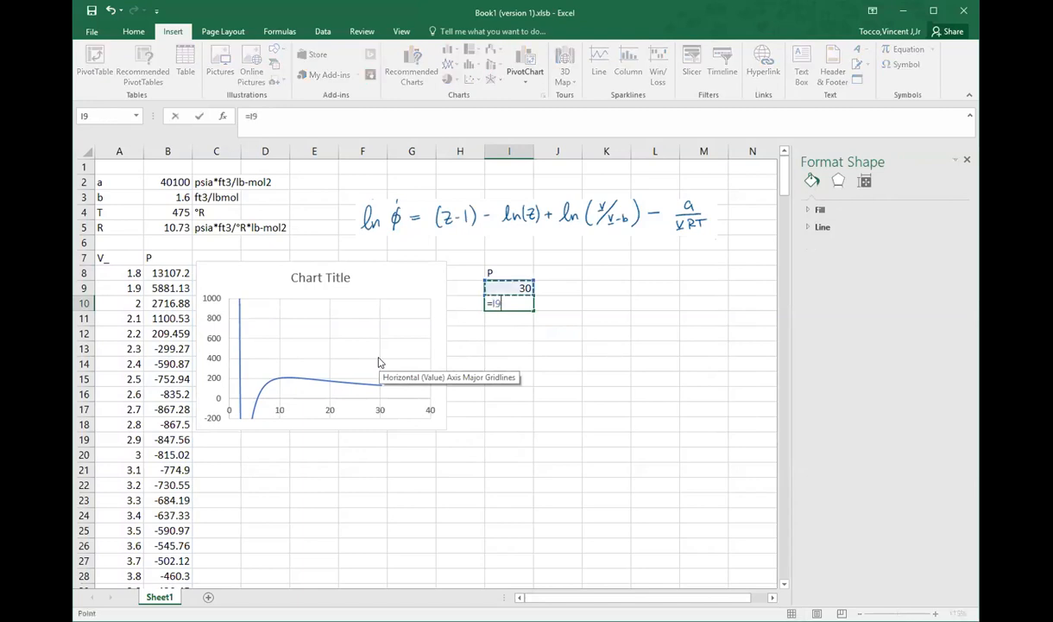
pyautogui.write('+5')
pyautogui.press('Return')
pyautogui.click(525, 304)
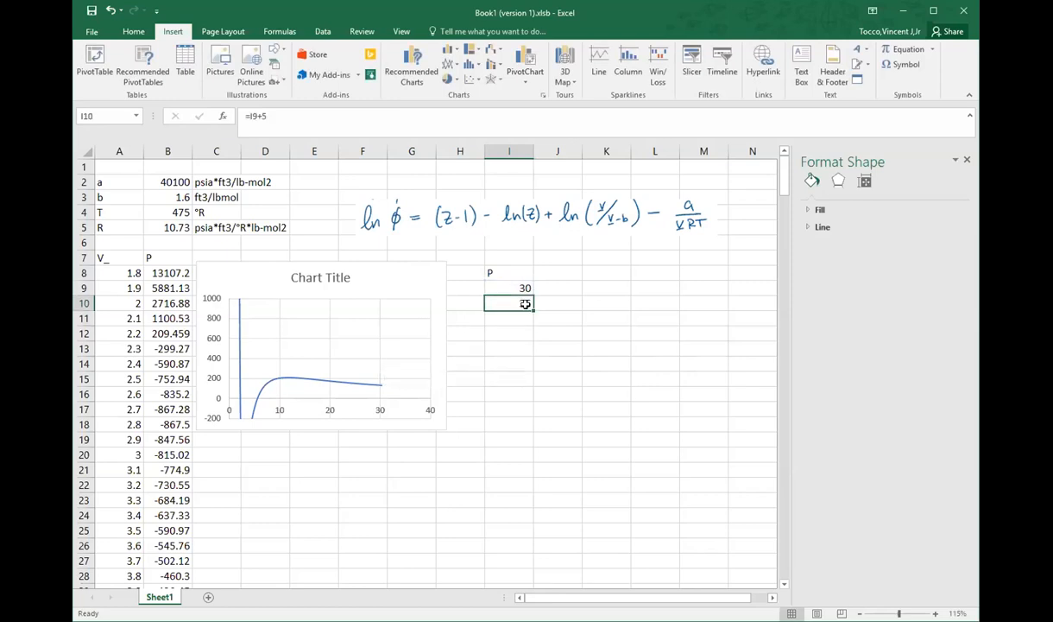
# Step: Fill the pressure series down column I in increments of 5 and move it up to start at I10
pyautogui.moveTo(531, 309); pyautogui.dragTo(522, 579)
pyautogui.scroll(-2, 522, 578)
pyautogui.moveTo(534, 464); pyautogui.dragTo(532, 576)
pyautogui.scroll(5, 549, 555)
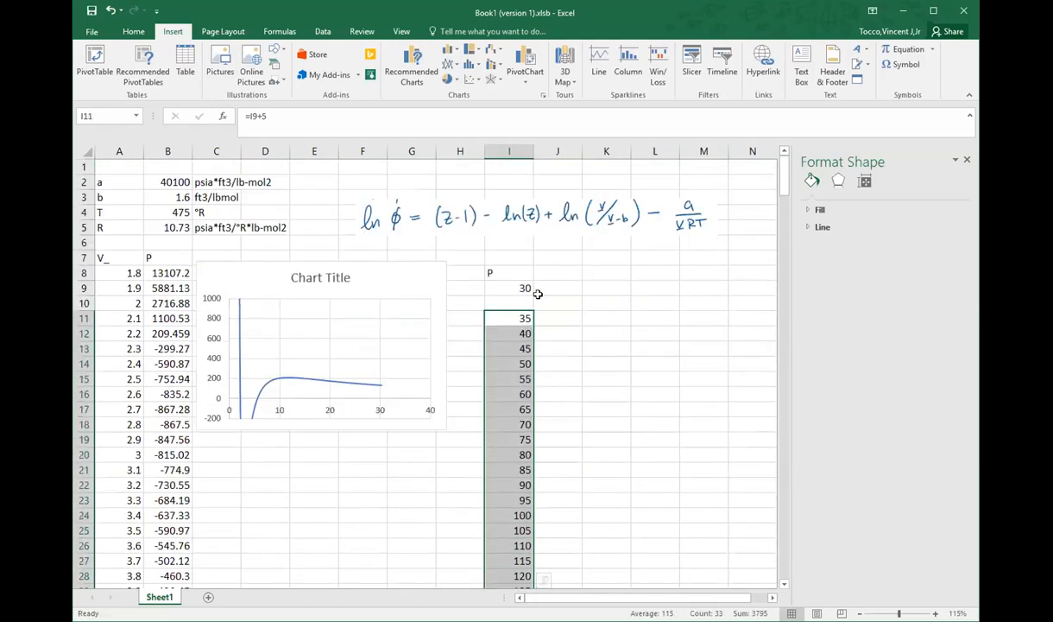
pyautogui.moveTo(507, 314); pyautogui.dragTo(507, 300)
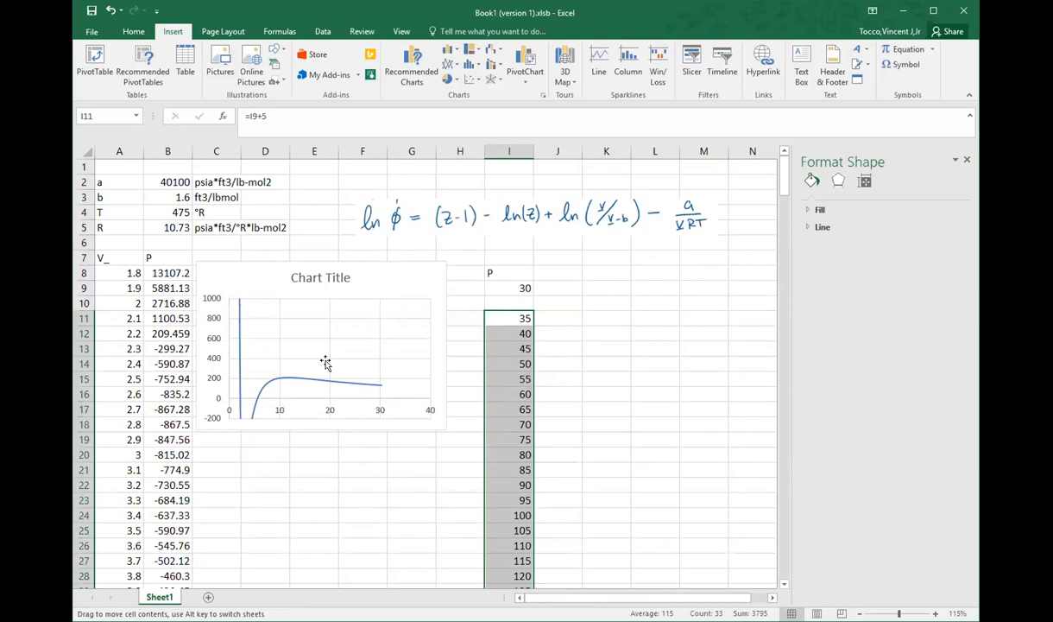
pyautogui.click(325, 360)
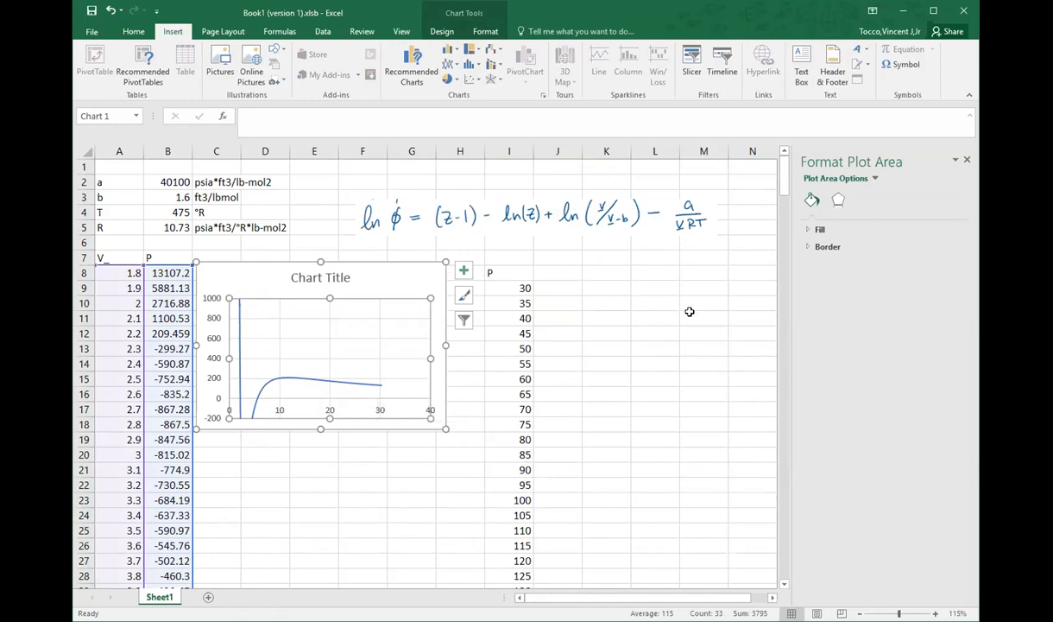
# Step: Label cell J8 as V_L for the liquid molar volume
pyautogui.click(565, 272)
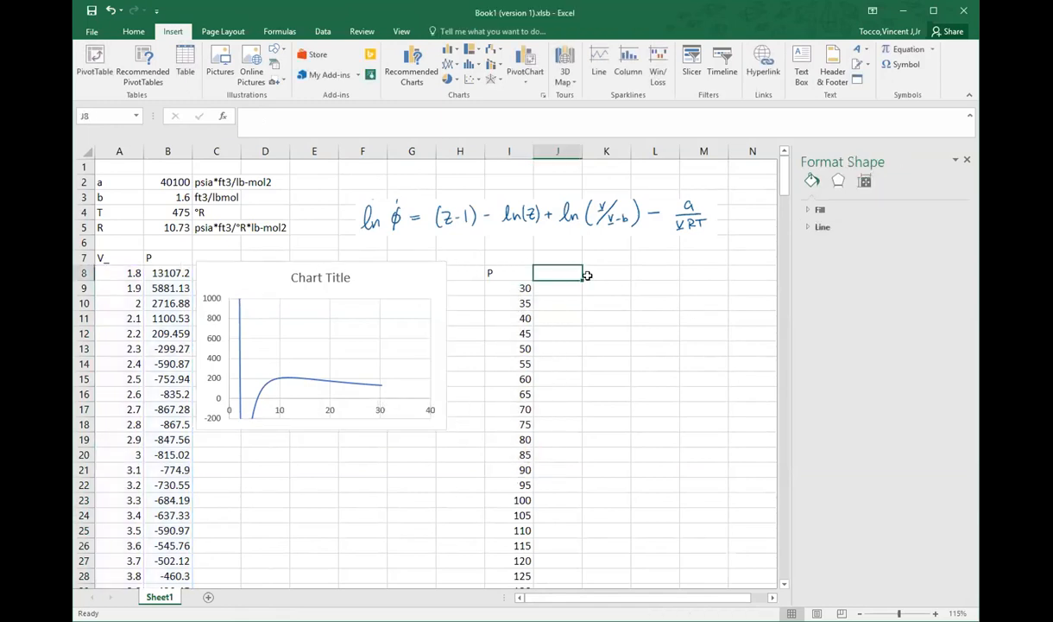
pyautogui.write('V_')
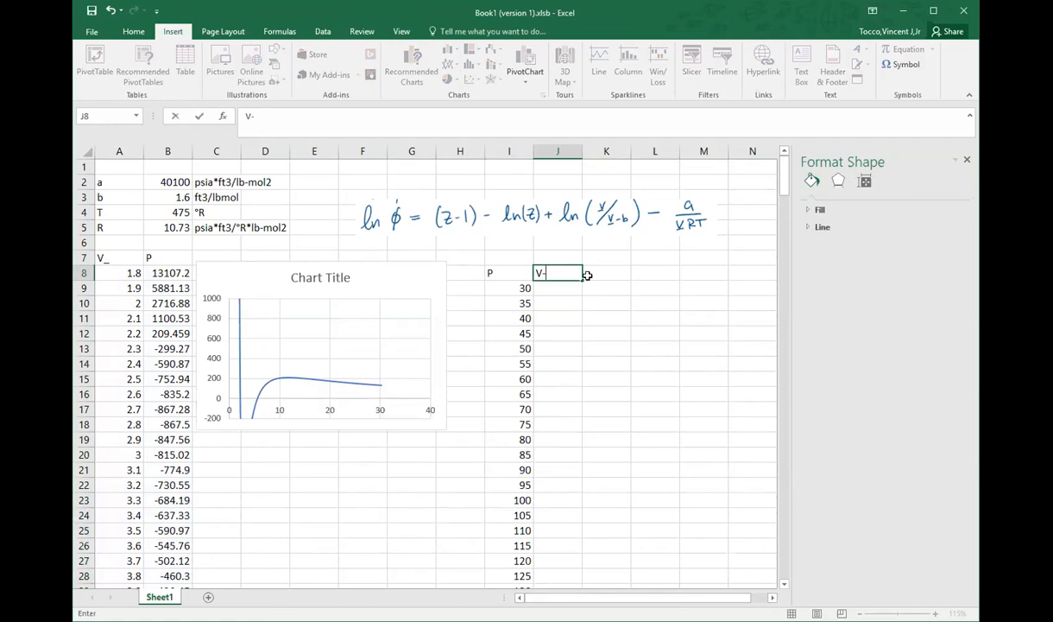
pyautogui.press('Return')
pyautogui.click(577, 273)
pyautogui.click(270, 124)
pyautogui.write('L')
pyautogui.press('Return')
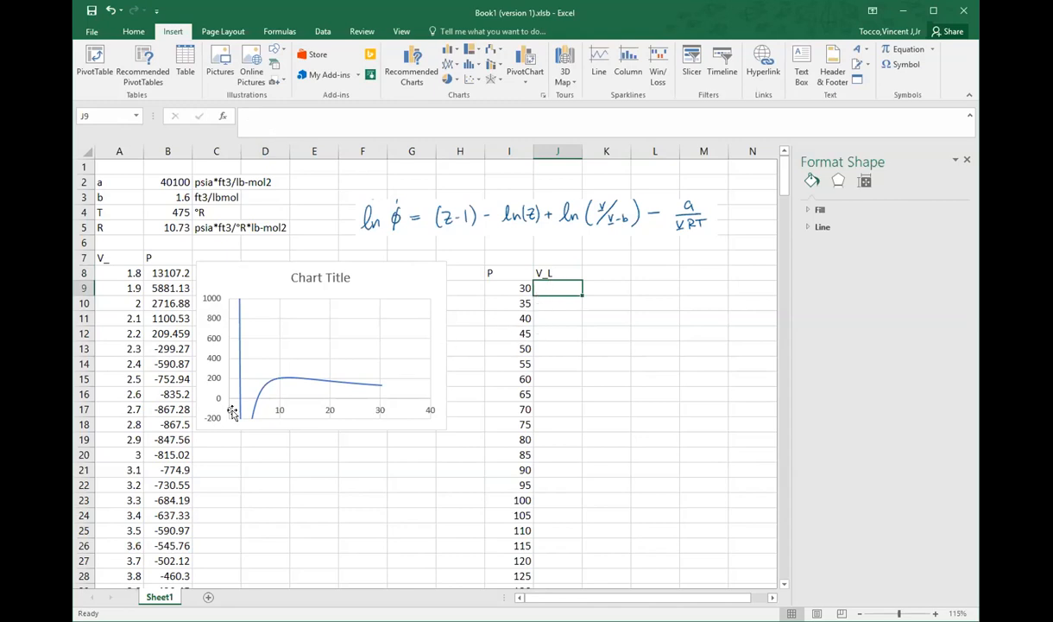
# Step: Enter the liquid volume guess 2.2 in J9 and fill it down beside all the pressures
pyautogui.moveTo(240, 391)
pyautogui.scroll(-7, 173, 439)
pyautogui.scroll(7, 173, 439)
pyautogui.write('2.2')
pyautogui.press('Return')
pyautogui.click(550, 286)
pyautogui.doubleClick(582, 294)
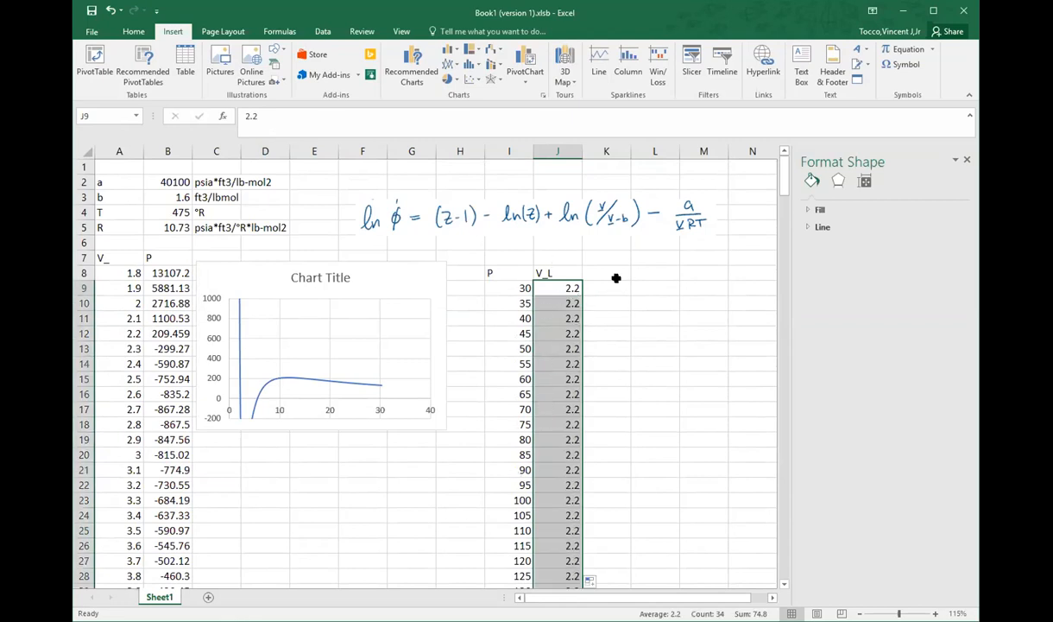
# Step: Label cell K8 as V_V for the vapor molar volume
pyautogui.click(616, 273)
pyautogui.write('V_V')
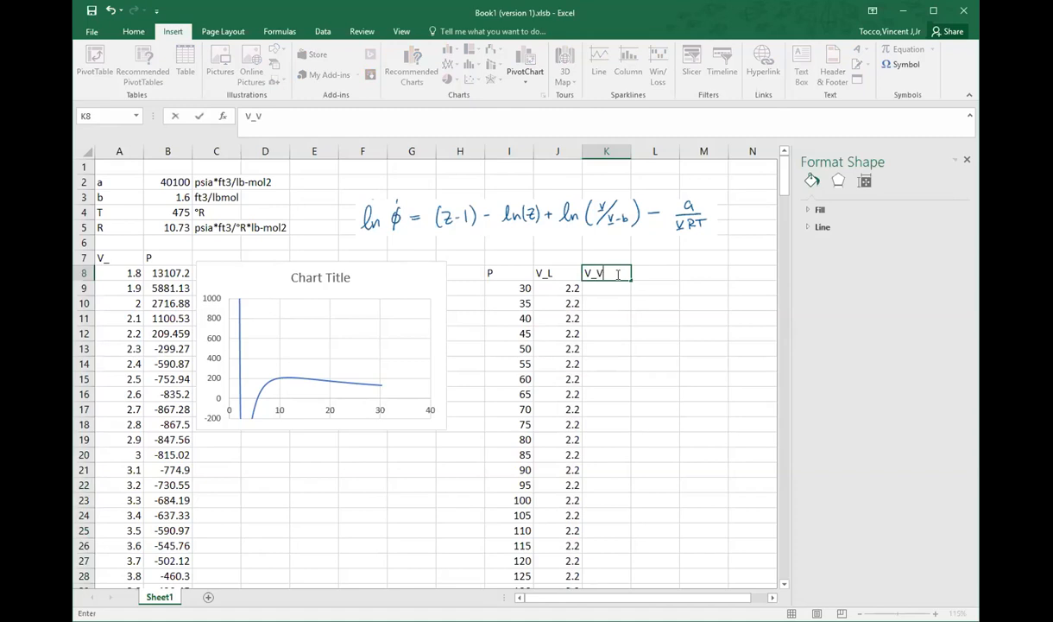
pyautogui.press('Return')
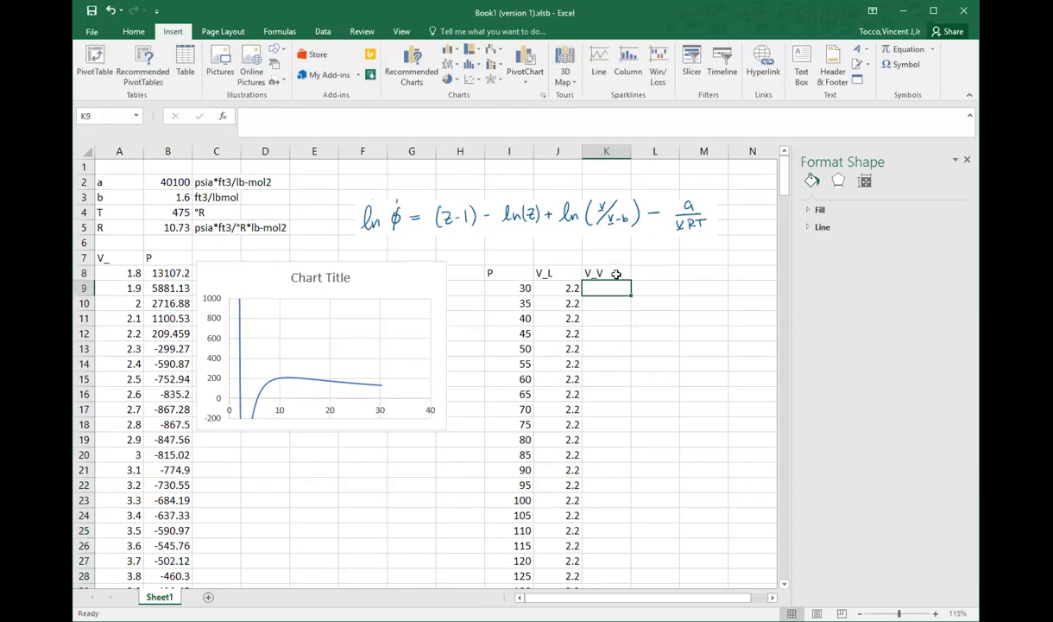
# Step: Enter the vapor volume guess 20 in K9 and fill it down beside all the pressures
pyautogui.moveTo(278, 386)
pyautogui.moveTo(330, 386)
pyautogui.write('20')
pyautogui.press('Return')
pyautogui.click(618, 286)
pyautogui.doubleClick(629, 294)
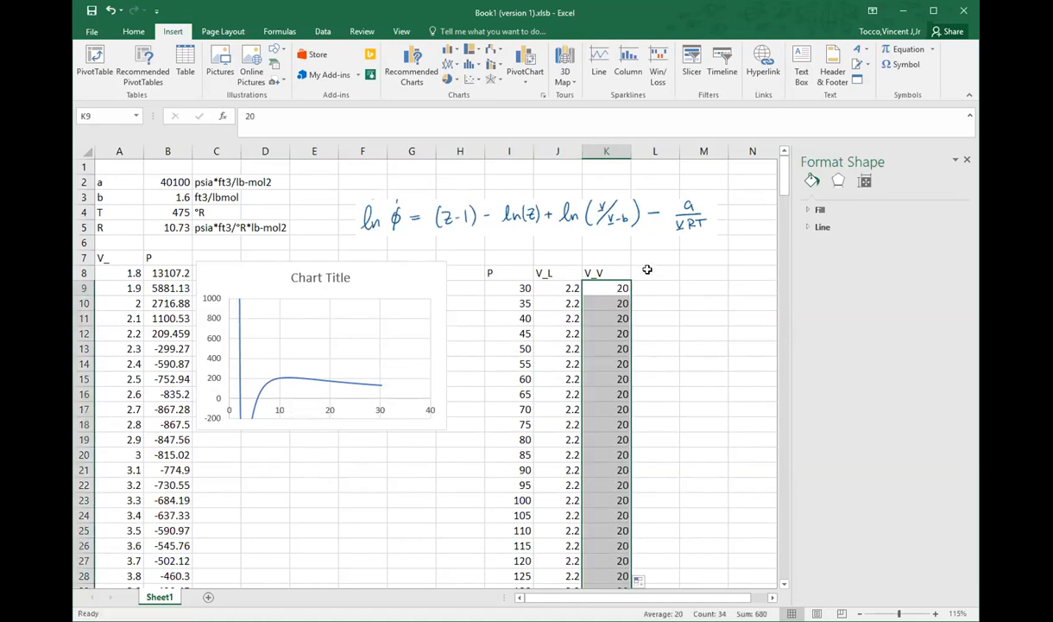
# Step: Label cell L8 as Solver for V_L
pyautogui.click(648, 271)
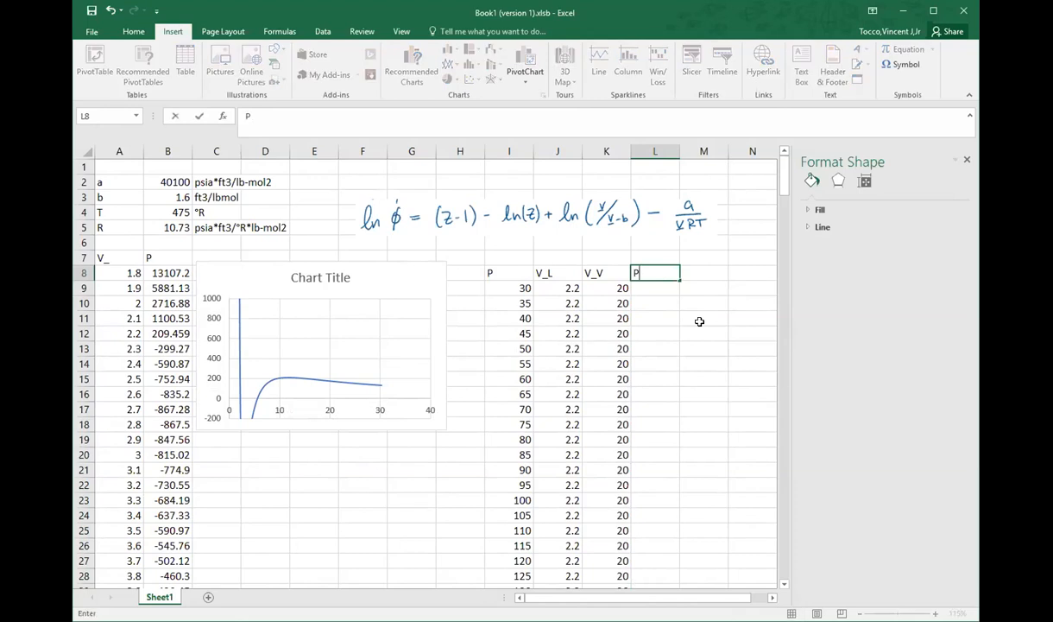
pyautogui.write('ca')
pyautogui.press('BackSpace')
pyautogui.press('BackSpace')
pyautogui.press('BackSpace')
pyautogui.press('BackSpace')
pyautogui.press('BackSpace')
pyautogui.press('BackSpace')
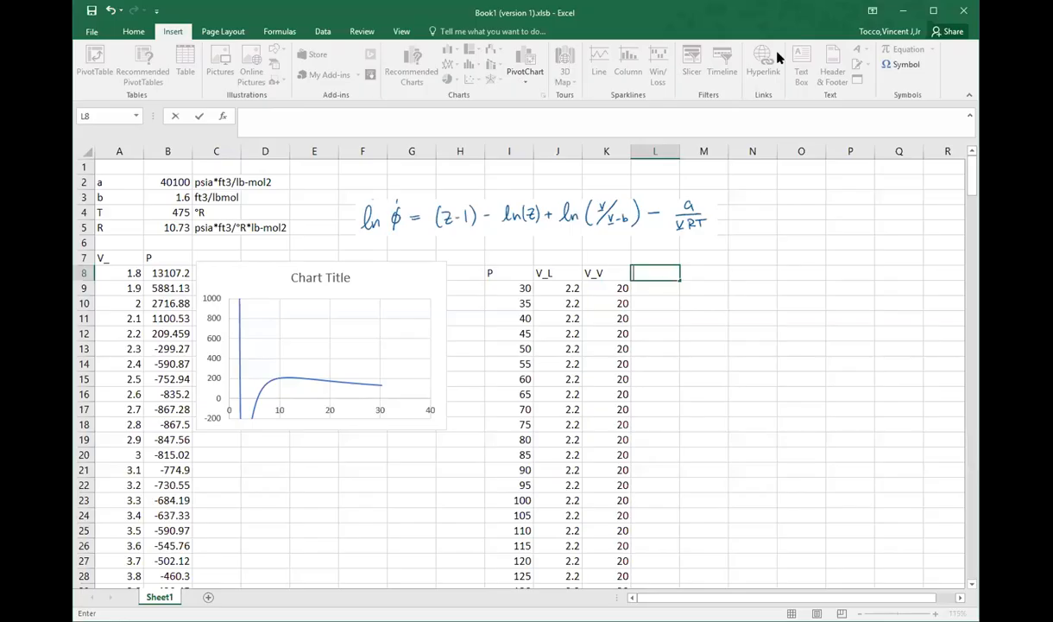
pyautogui.write('Solver')
pyautogui.write('for V_L')
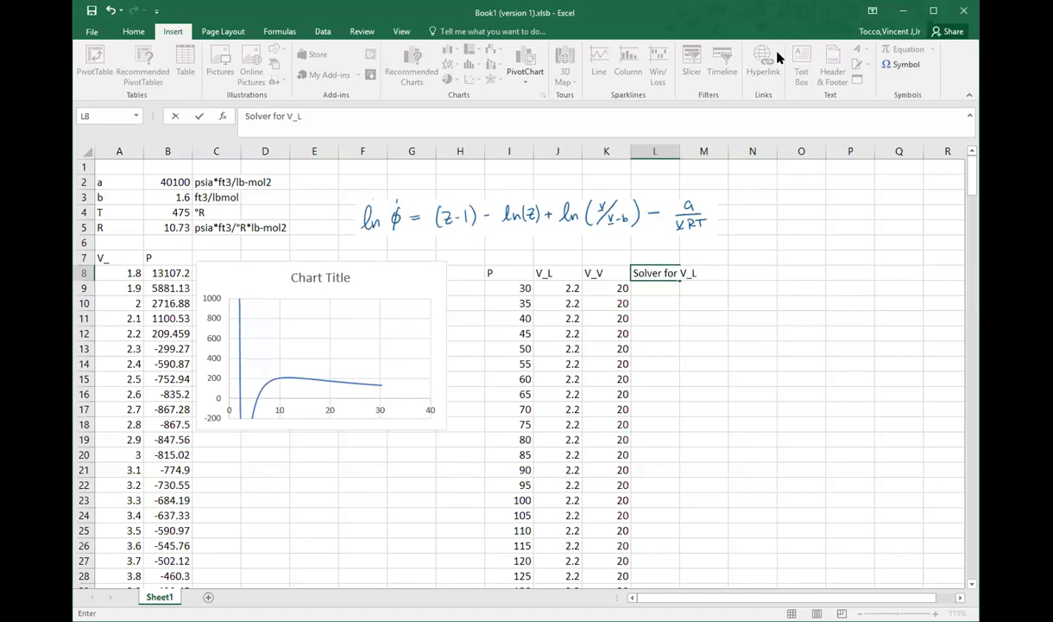
pyautogui.press('Return')
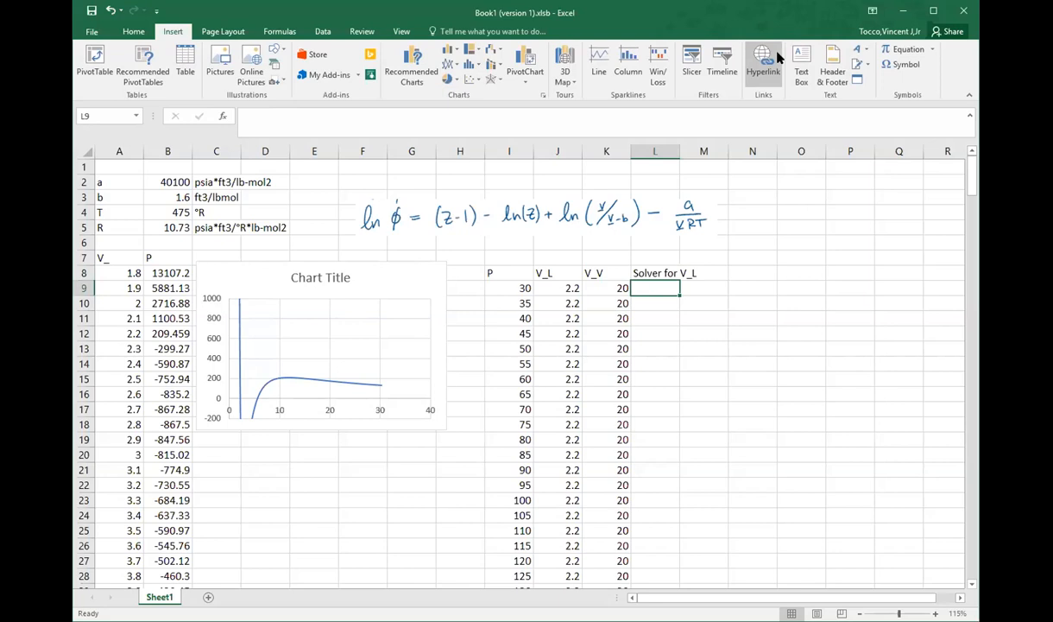
# Step: Start a residual formula in L9 as =I9-$B$5*$B$4/(J9-$B$3), using absolute references for R, T and b
pyautogui.write('=')
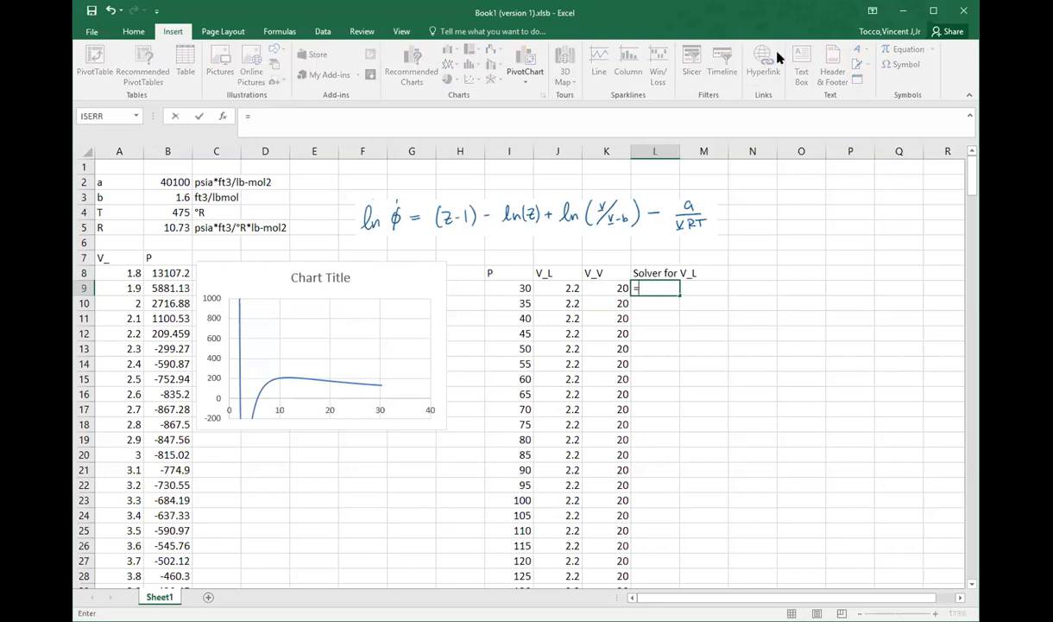
pyautogui.click(508, 286)
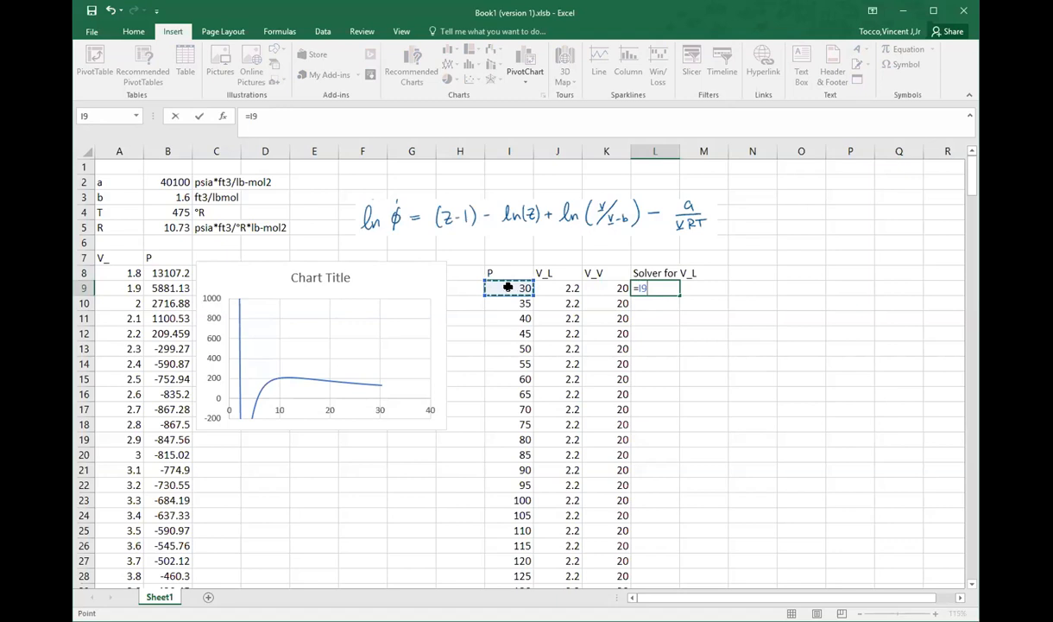
pyautogui.write('-')
pyautogui.click(164, 224)
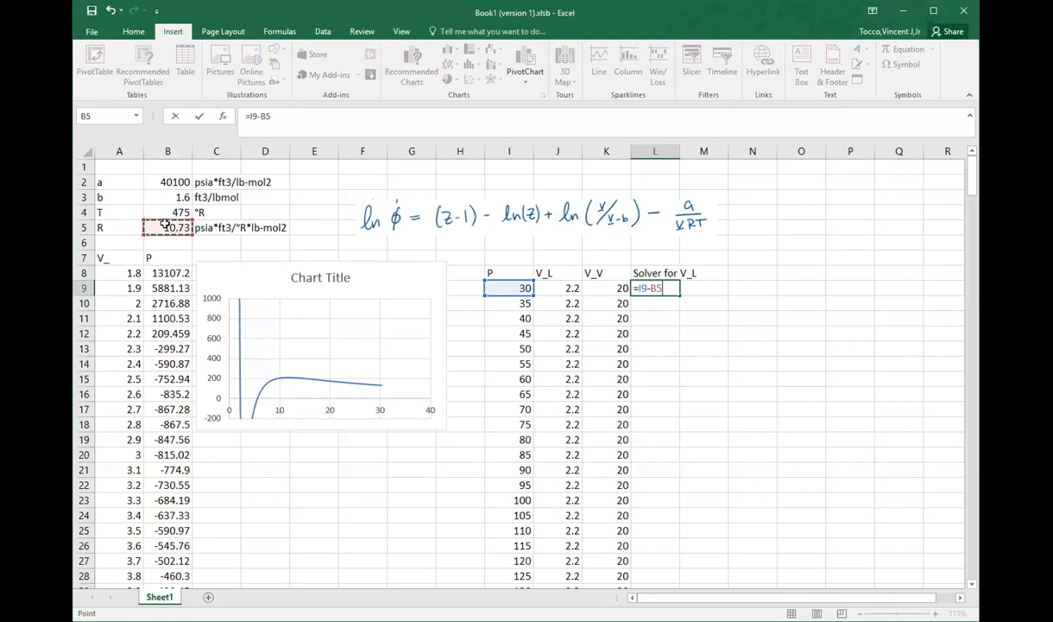
pyautogui.press('F4')
pyautogui.write('*')
pyautogui.click(163, 215)
pyautogui.press('F4')
pyautogui.write('/(')
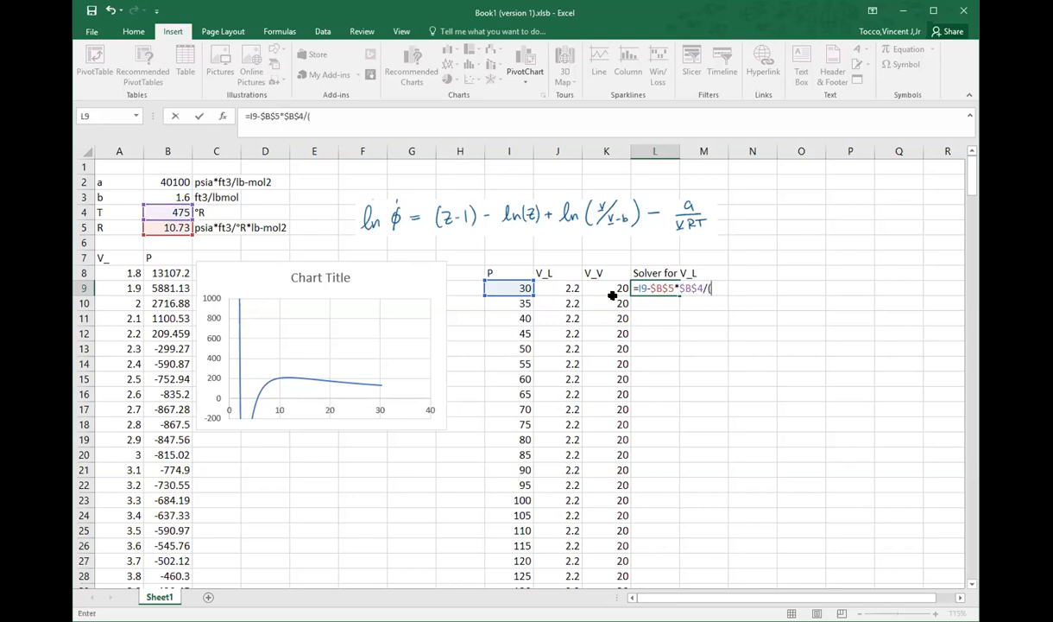
pyautogui.click(554, 288)
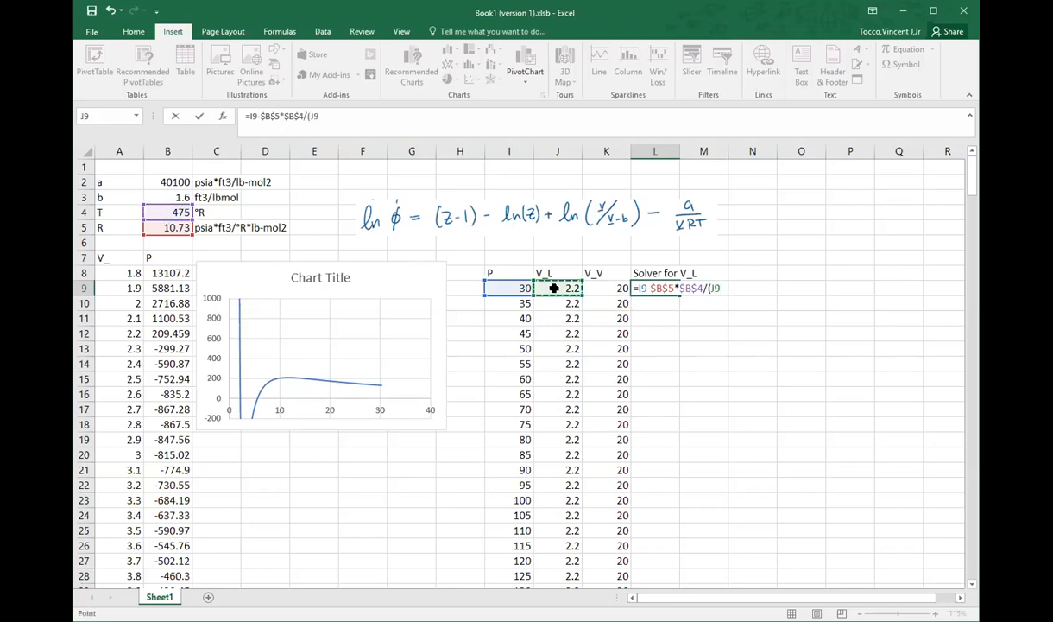
pyautogui.write('-')
pyautogui.click(166, 194)
pyautogui.press('F4')
pyautogui.write(')-')
# Step: Complete the L9 formula with the term -$B$2/(J9^2) and fill it down beside all the pressures
pyautogui.click(163, 182)
pyautogui.press('F4')
pyautogui.write('/(')
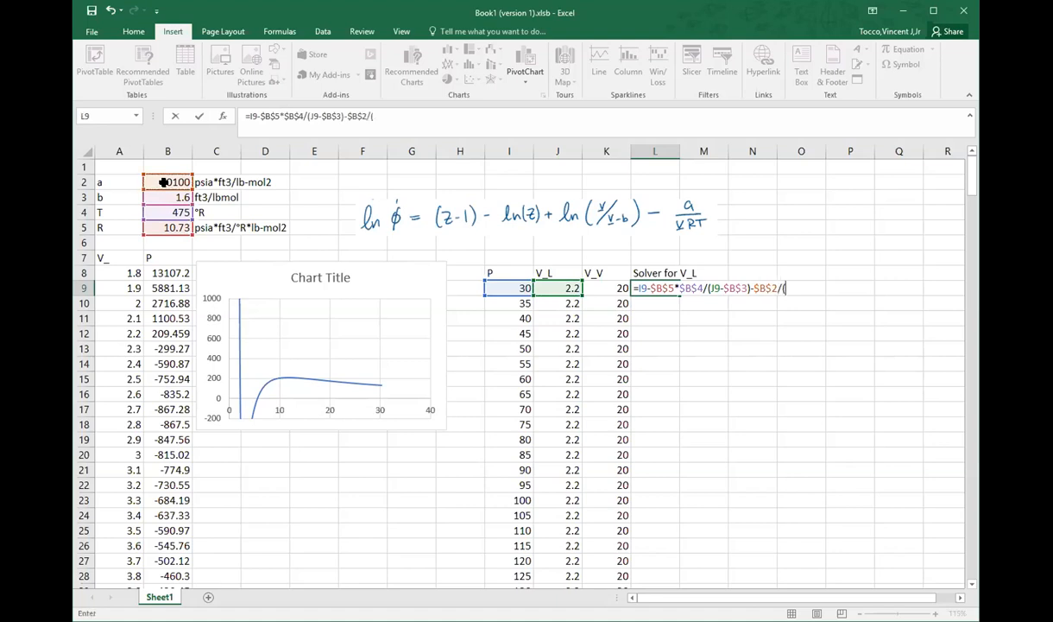
pyautogui.click(573, 285)
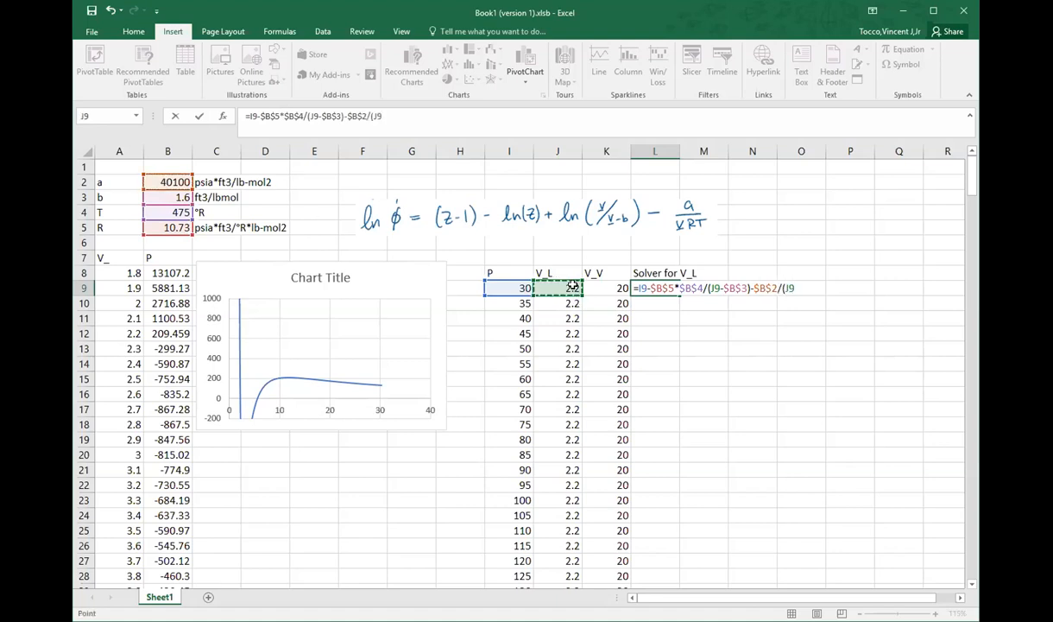
pyautogui.write('^2')
pyautogui.press('Return')
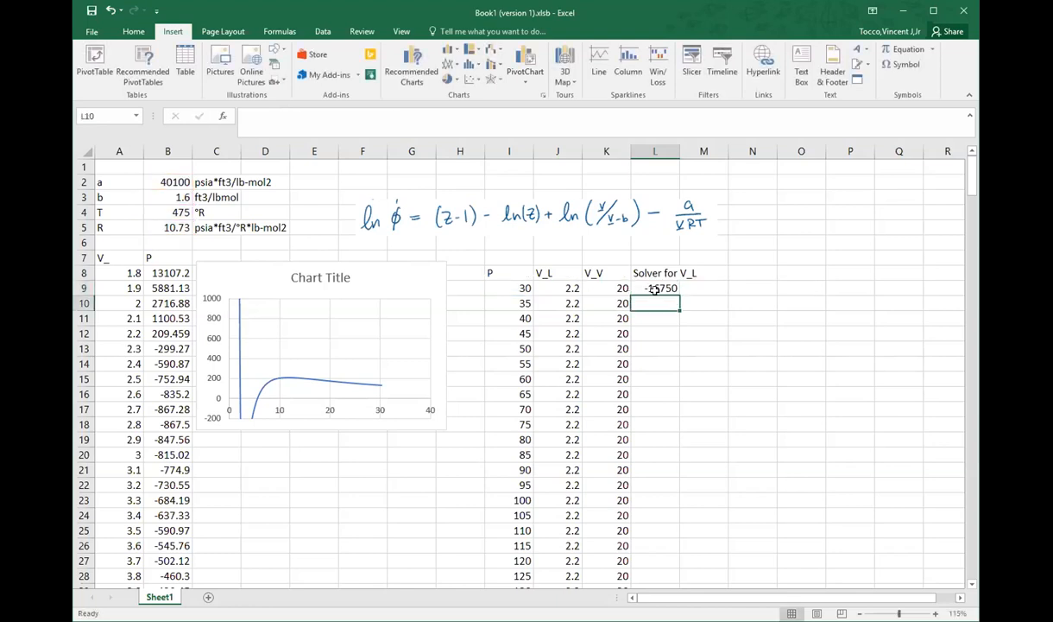
pyautogui.click(655, 290)
pyautogui.doubleClick(680, 295)
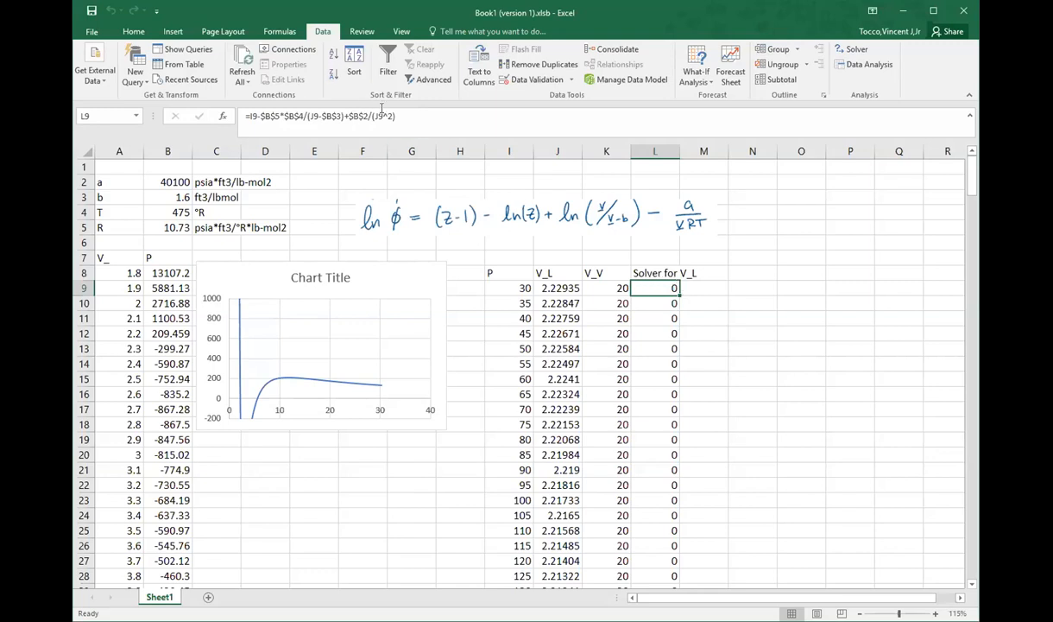
# Step: Review the residual formula in L9 and its cell references
pyautogui.click(345, 116)
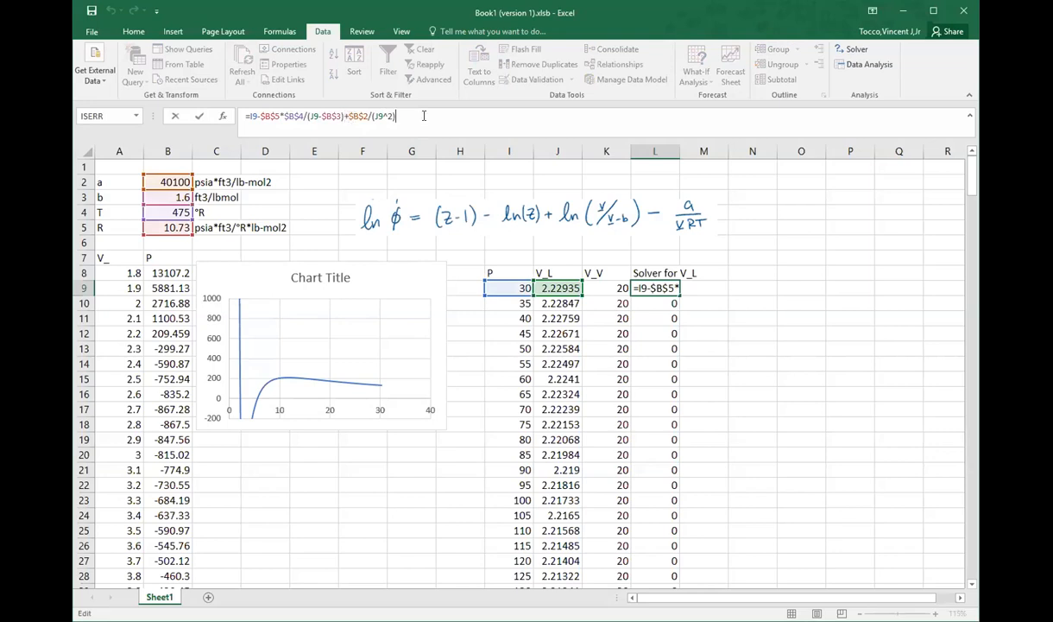
pyautogui.press('Return')
pyautogui.click(650, 288)
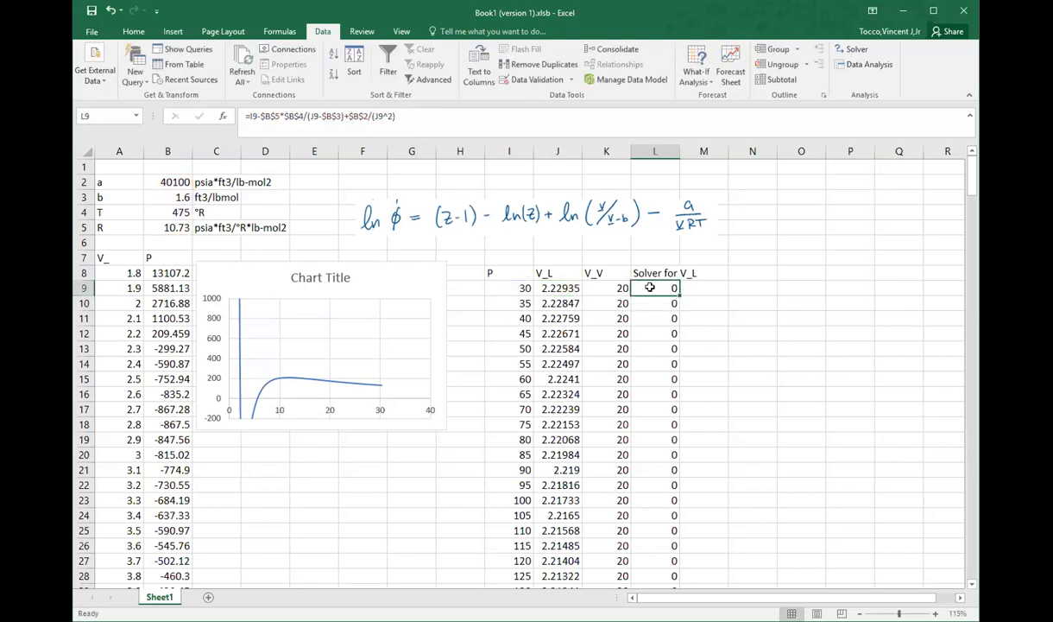
# Step: Set up Solver with objective L9 at value 0, changing cells J9:J42, and the constraint L10:L42 = 0
pyautogui.click(855, 51)
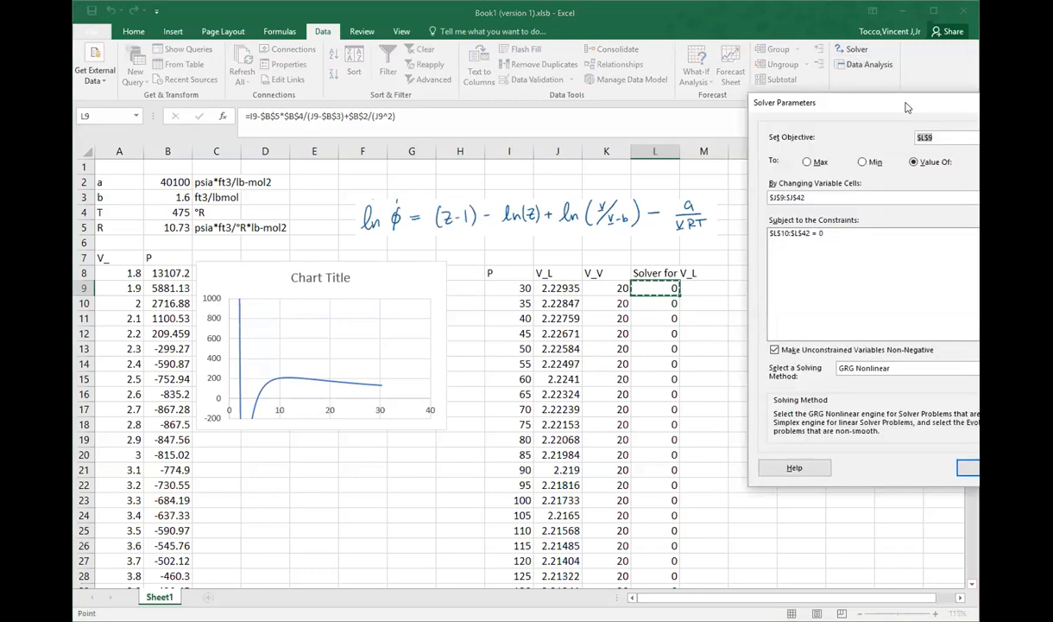
pyautogui.moveTo(906, 107); pyautogui.dragTo(298, 134)
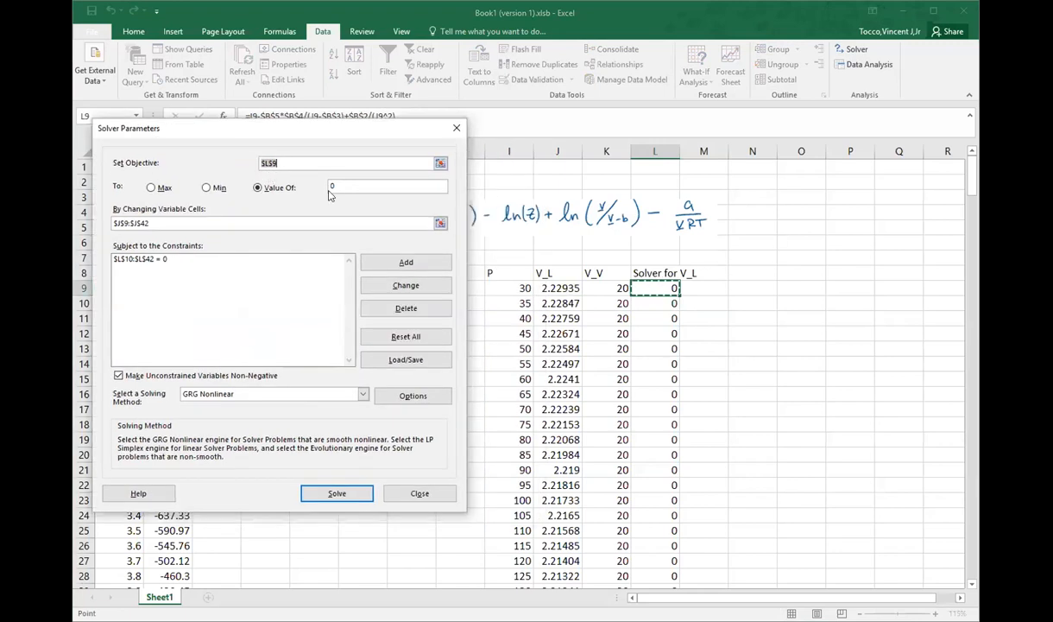
pyautogui.click(225, 225)
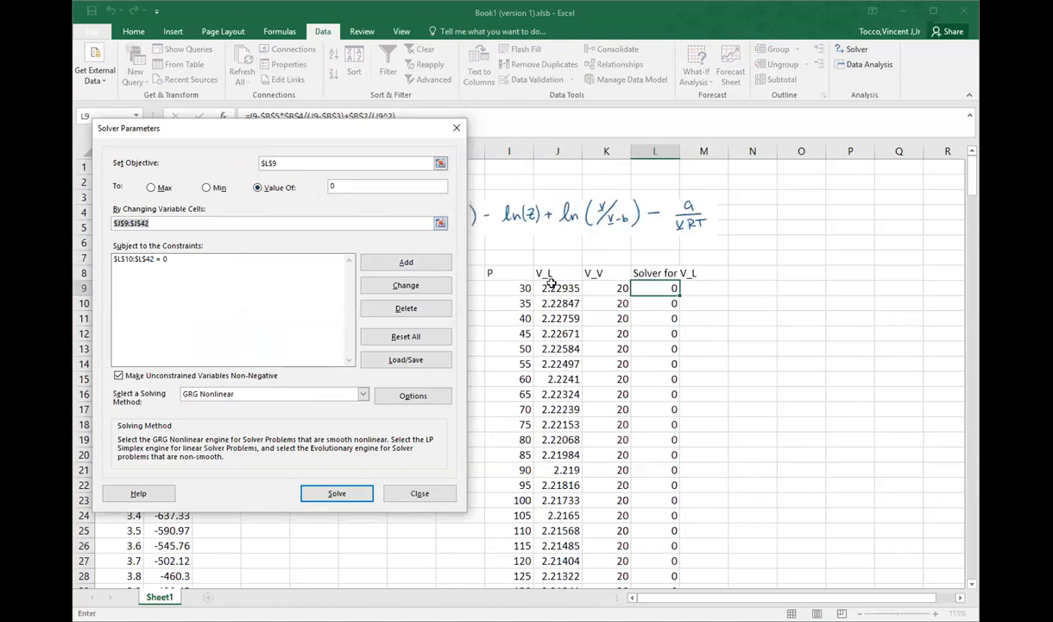
pyautogui.click(557, 288)
pyautogui.moveTo(557, 288); pyautogui.dragTo(557, 393)
pyautogui.press('Down')
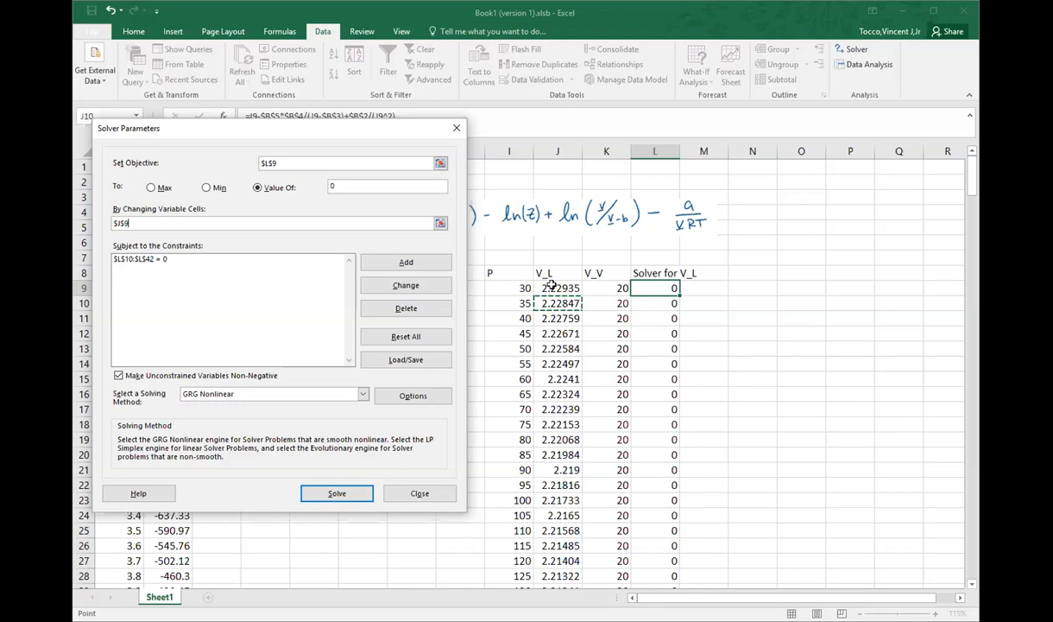
pyautogui.click(266, 260)
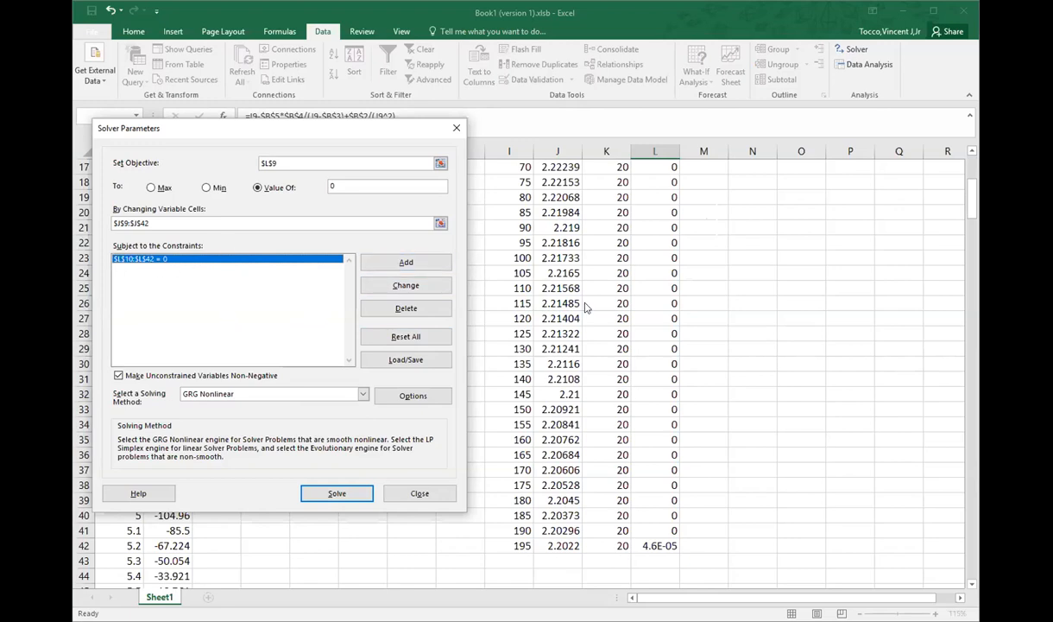
# Step: Run Solver for the liquid volumes, keep its solution, and look over the solved column
pyautogui.click(365, 490)
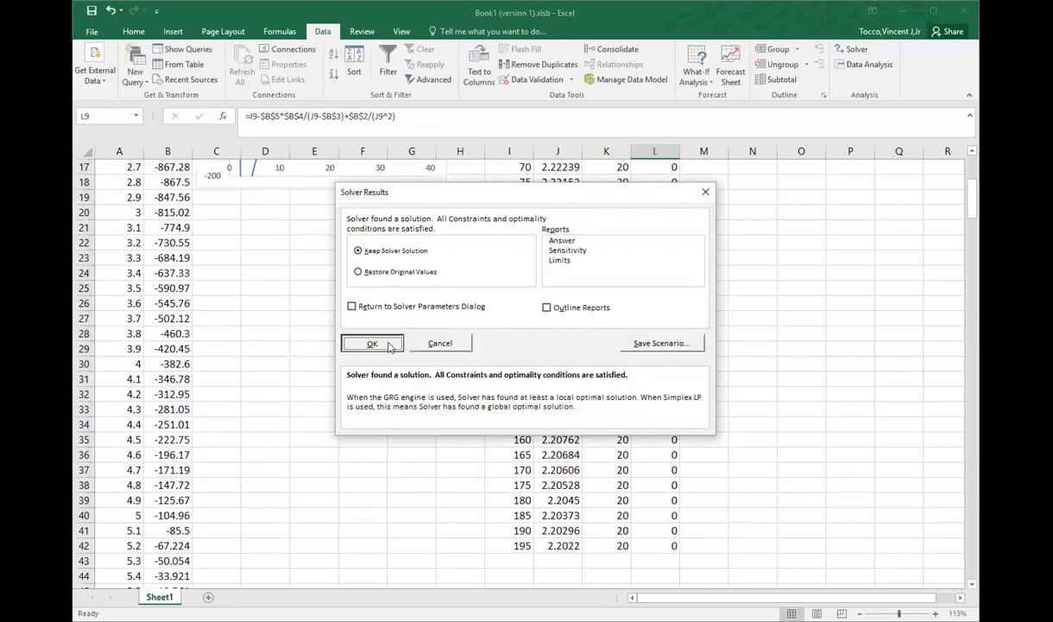
pyautogui.click(346, 542)
pyautogui.scroll(-3, 560, 458)
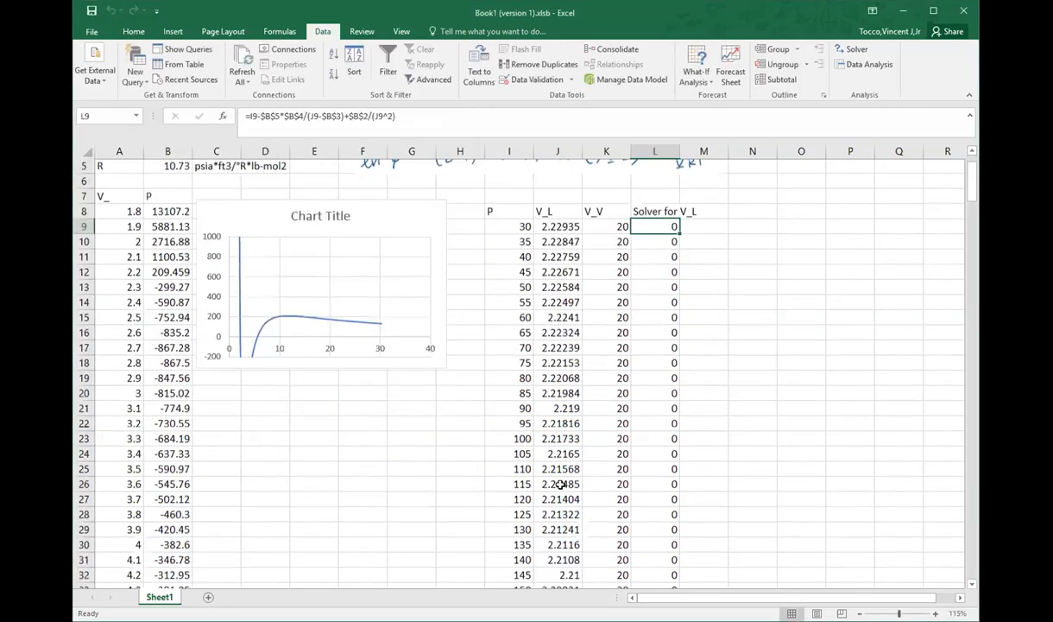
pyautogui.scroll(3, 527, 453)
# Step: Replace the liquid volume guess in J9 with 200 and fill it down beside all the pressures
pyautogui.click(550, 289)
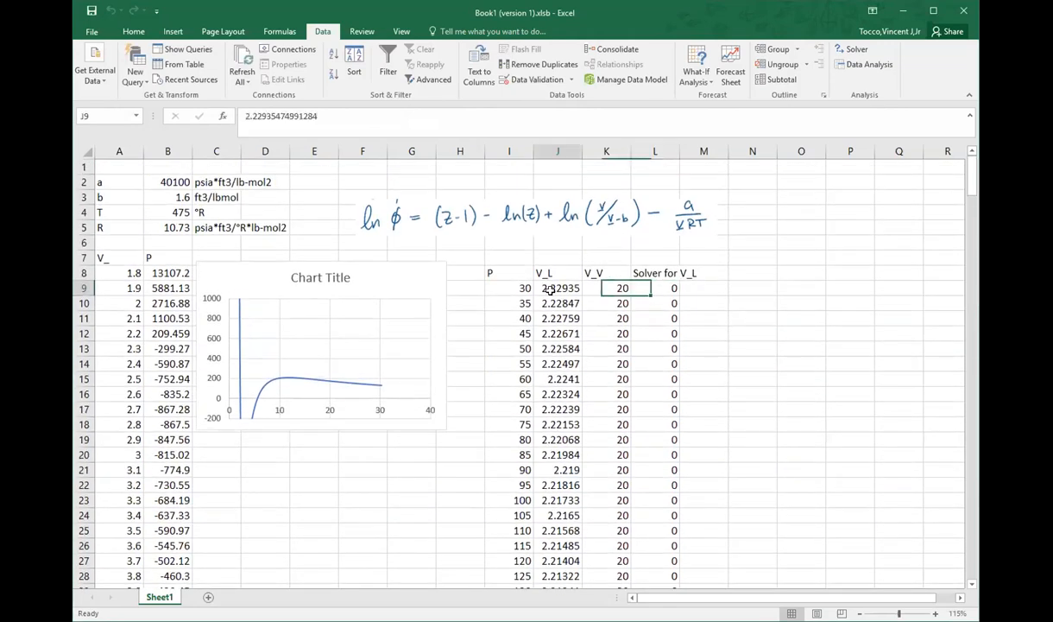
pyautogui.write('200')
pyautogui.press('Return')
pyautogui.click(566, 288)
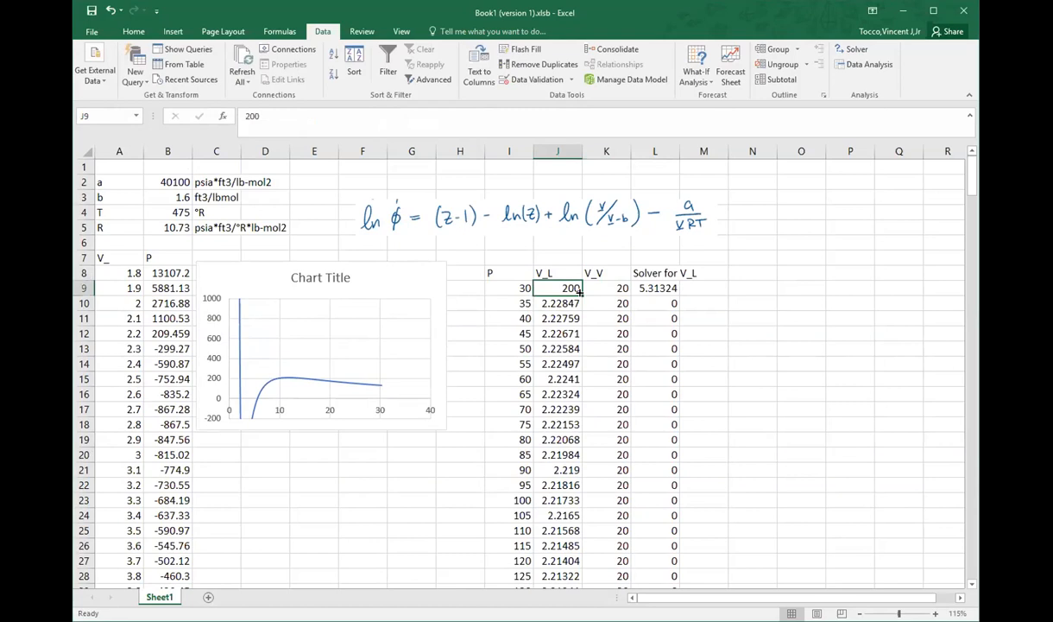
pyautogui.doubleClick(581, 293)
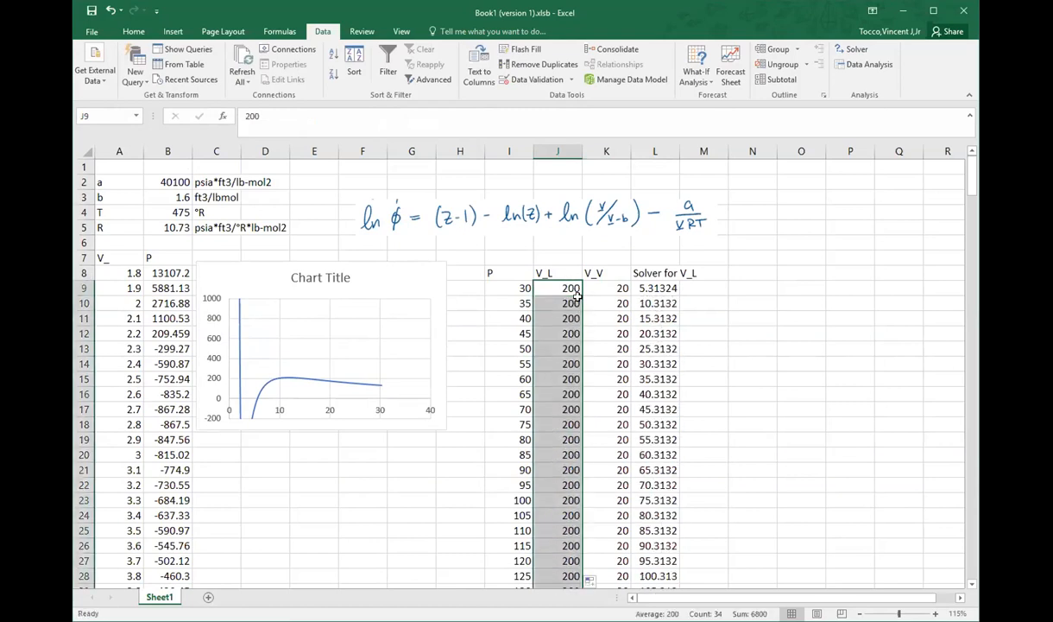
# Step: Rerun Solver on L9 from the guesses of 200 with the existing settings and keep the solution
pyautogui.click(655, 289)
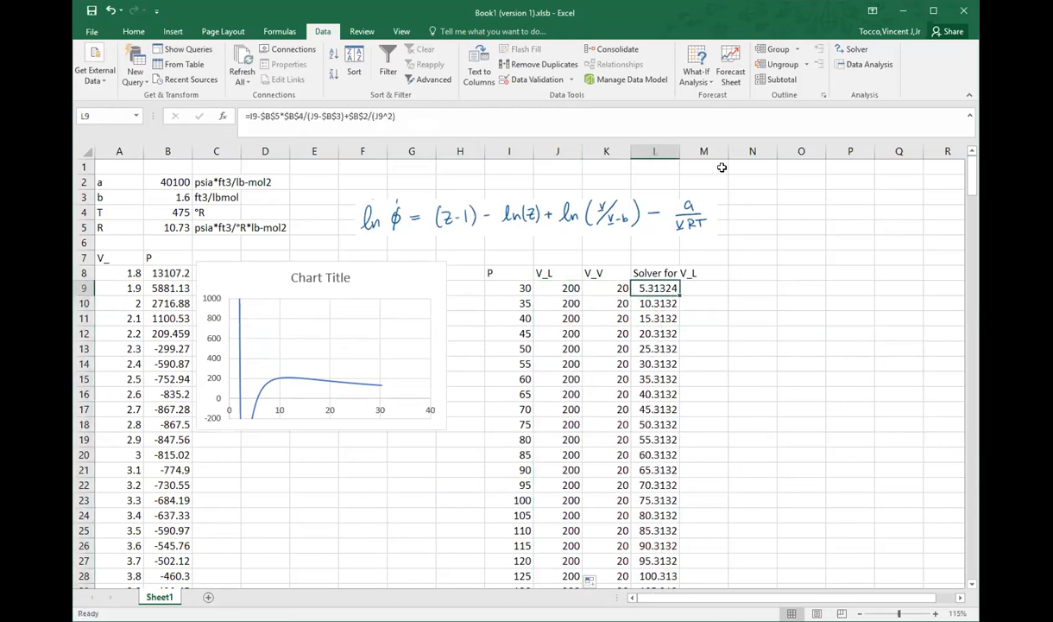
pyautogui.click(852, 51)
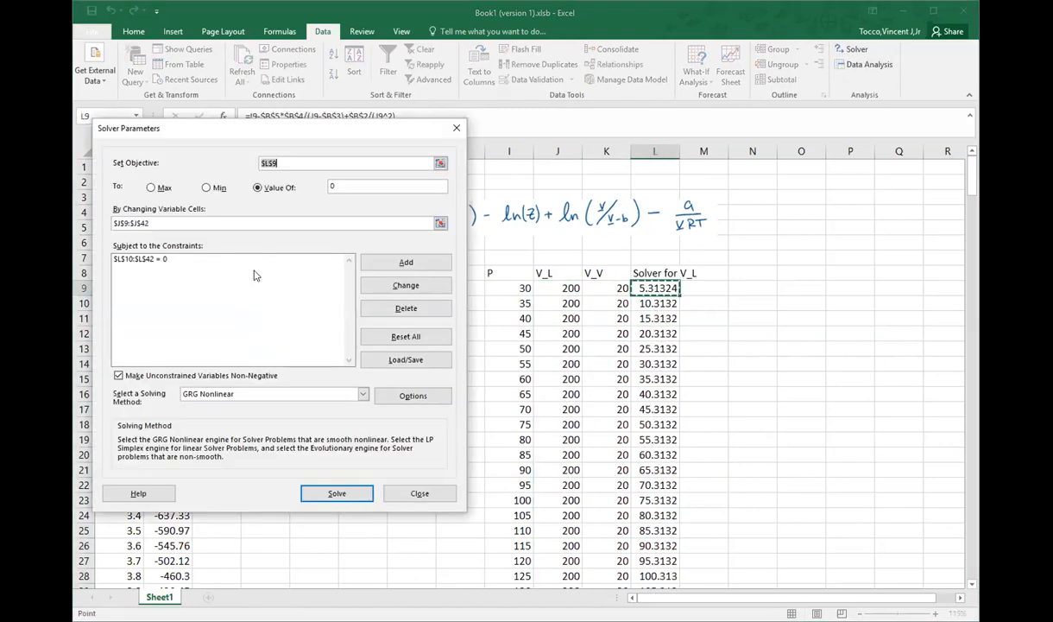
pyautogui.click(397, 264)
pyautogui.click(337, 493)
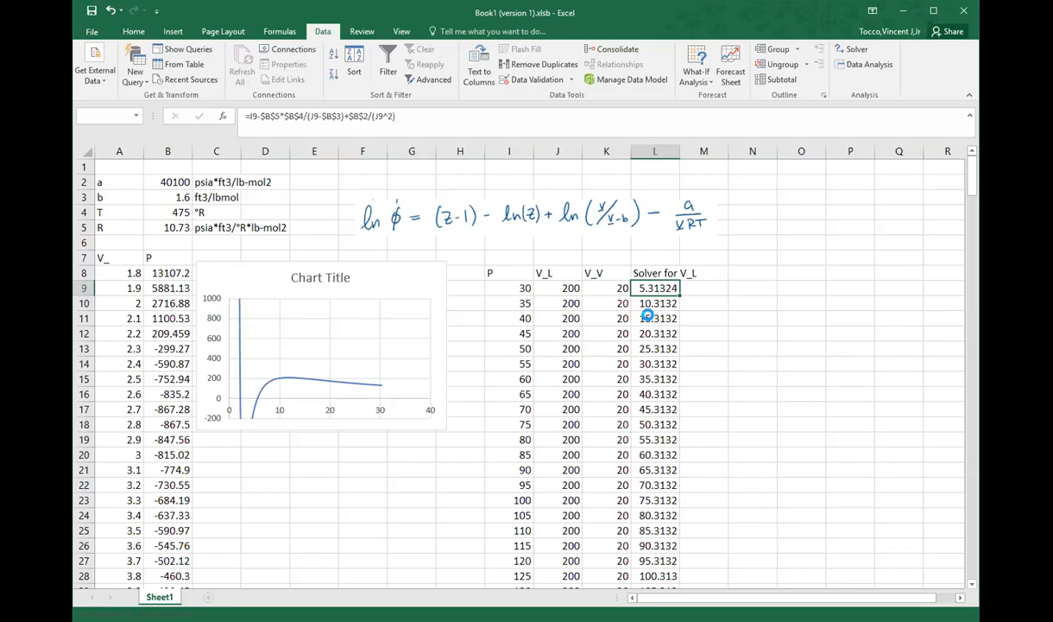
pyautogui.click(414, 342)
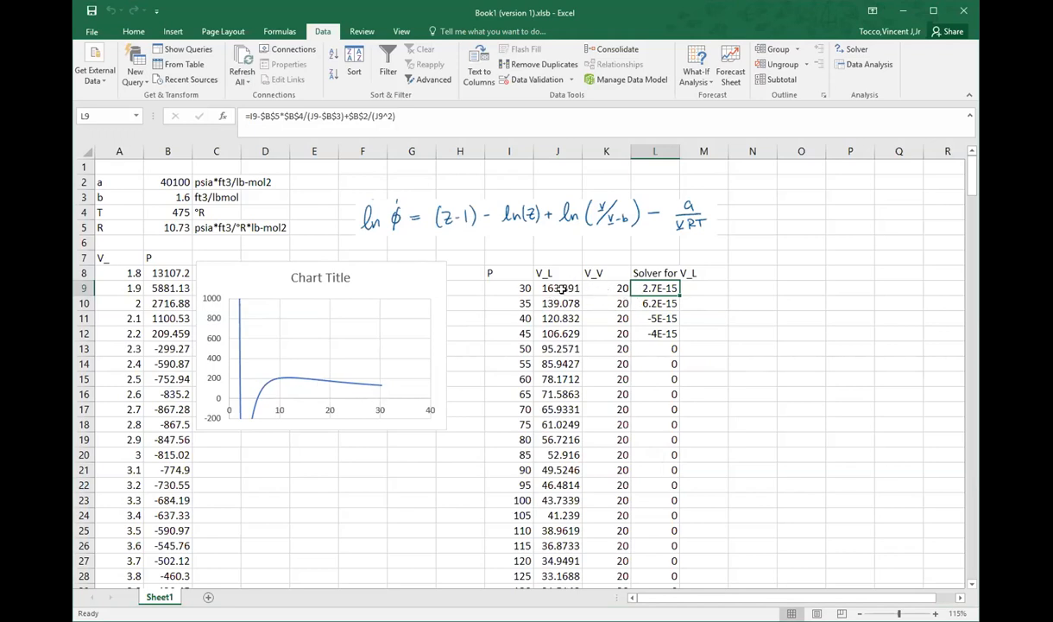
pyautogui.click(607, 303)
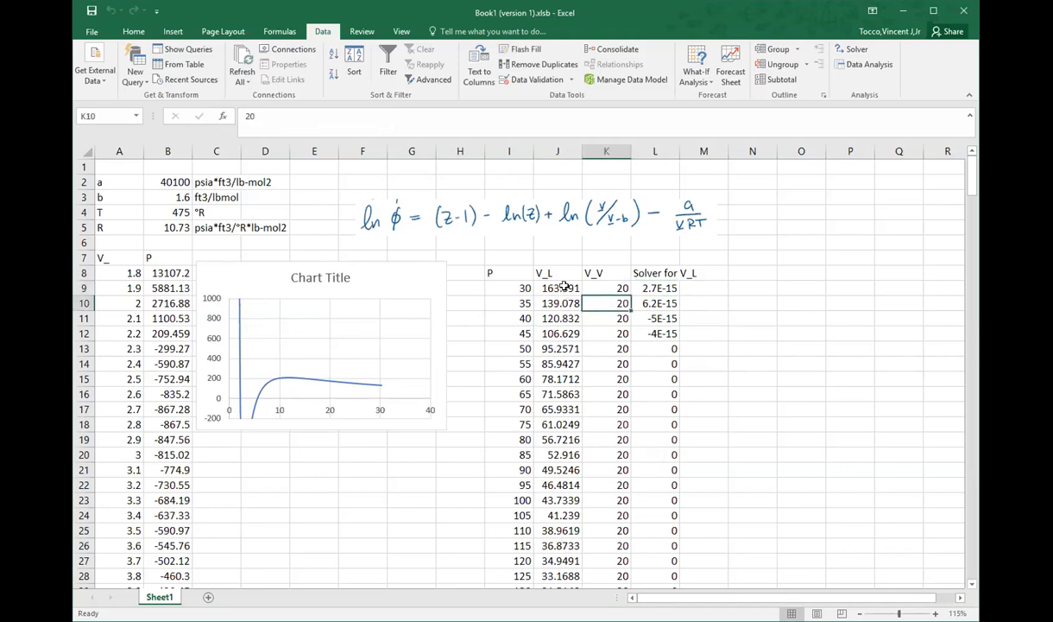
pyautogui.click(561, 287)
pyautogui.click(563, 273)
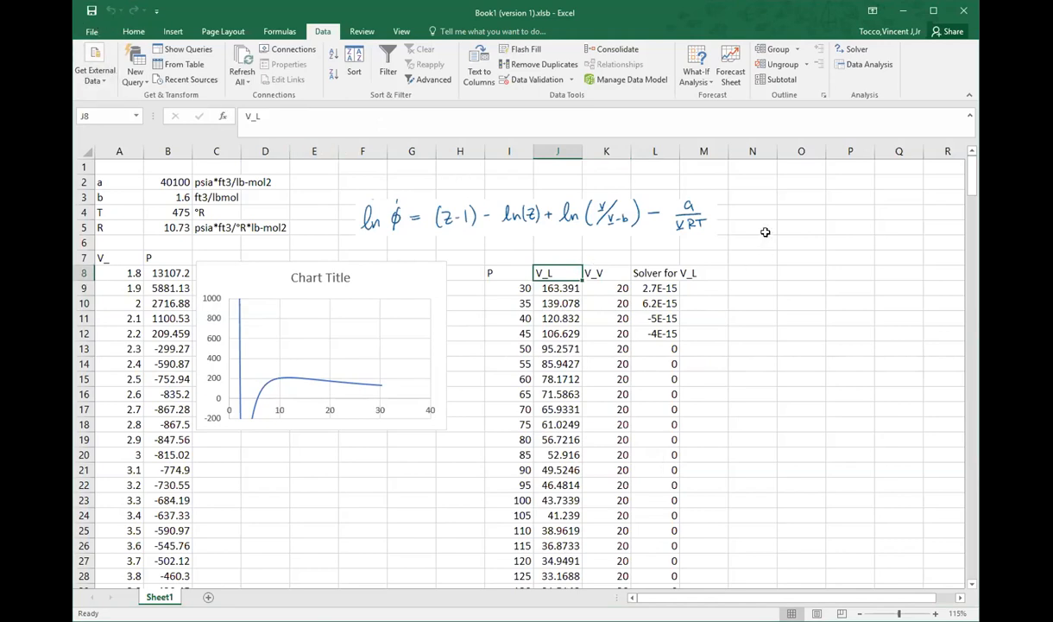
# Step: Enter the liquid volume guess 2.2 in J9
pyautogui.click(552, 287)
pyautogui.write('2.2')
pyautogui.press('Return')
# Step: Set the liquid volume guess in J9 to 2 and fill it down beside all the pressures
pyautogui.click(564, 289)
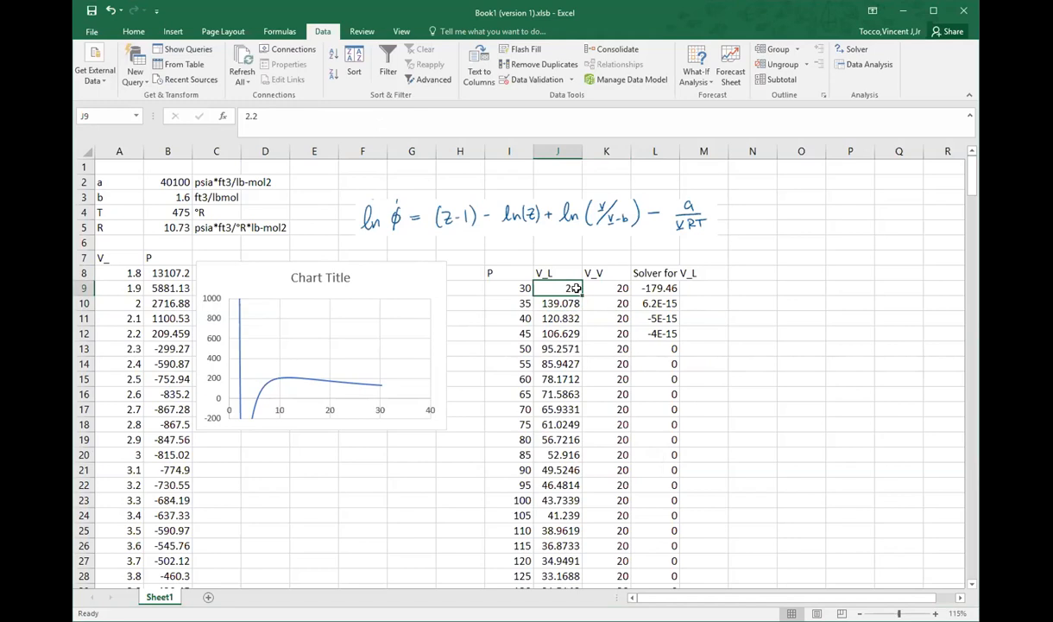
pyautogui.write('2')
pyautogui.press('Return')
pyautogui.click(571, 289)
pyautogui.doubleClick(580, 292)
# Step: Run Solver from the guesses of 2 with the existing settings and keep the liquid volume solution
pyautogui.click(839, 52)
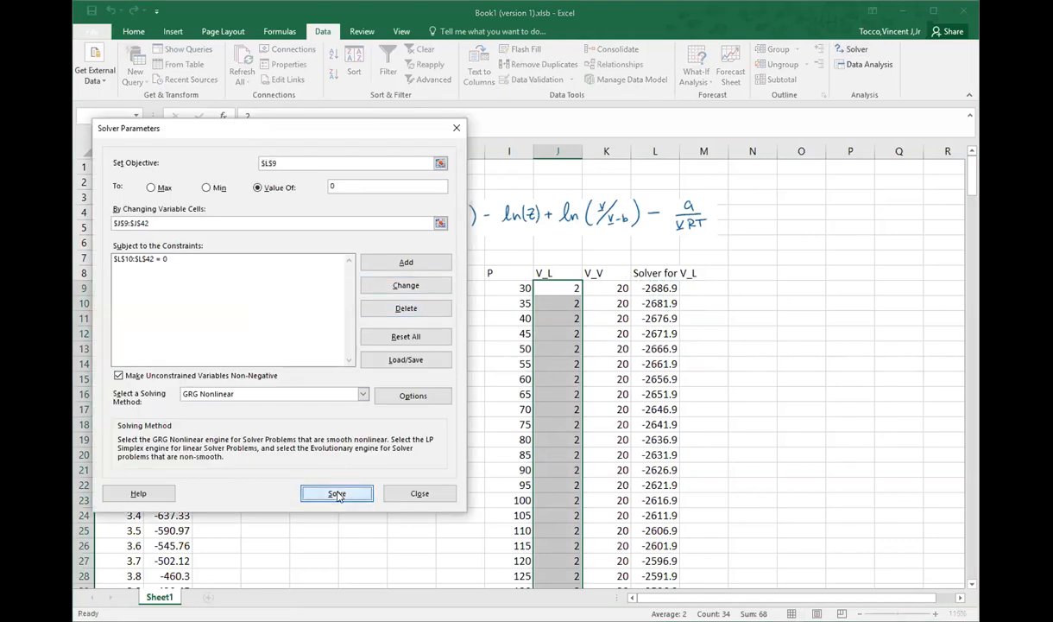
pyautogui.click(343, 468)
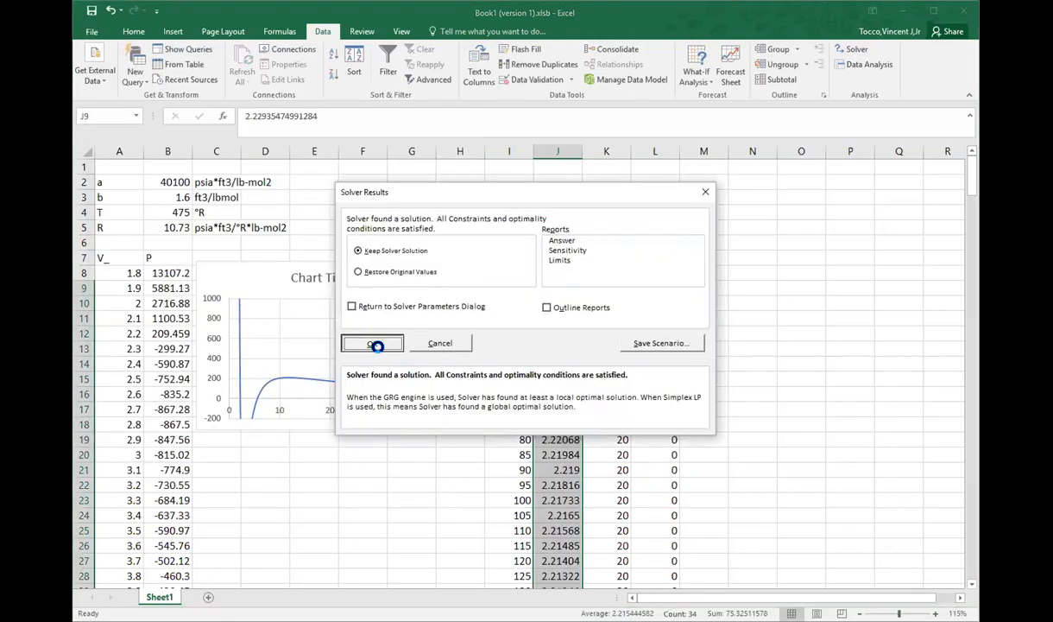
pyautogui.click(373, 344)
# Step: Label cell M8 as Solver for V_V
pyautogui.click(710, 274)
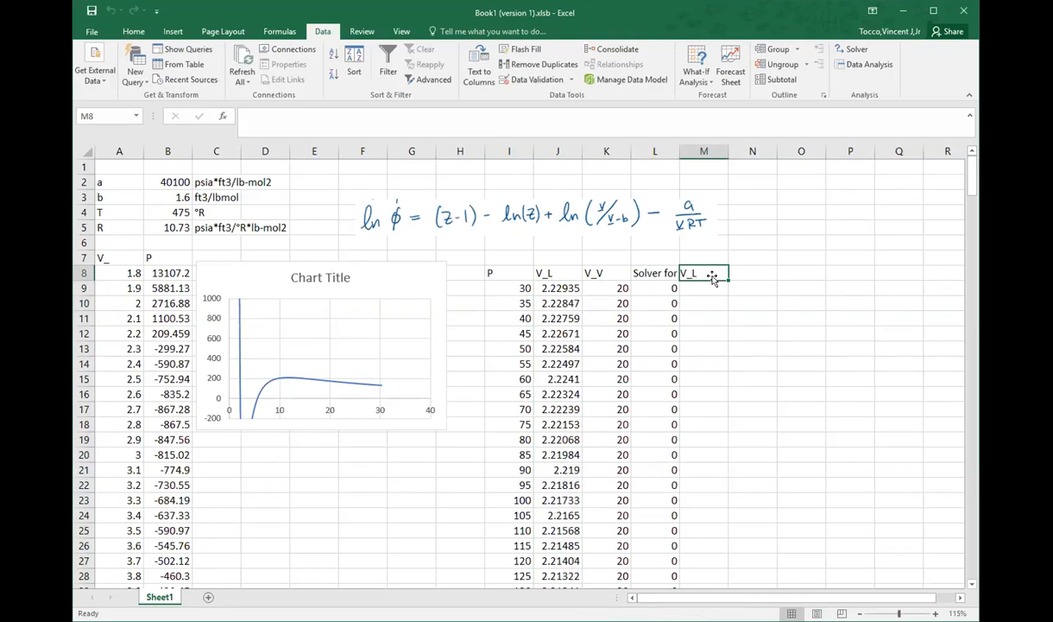
pyautogui.write('Solver for')
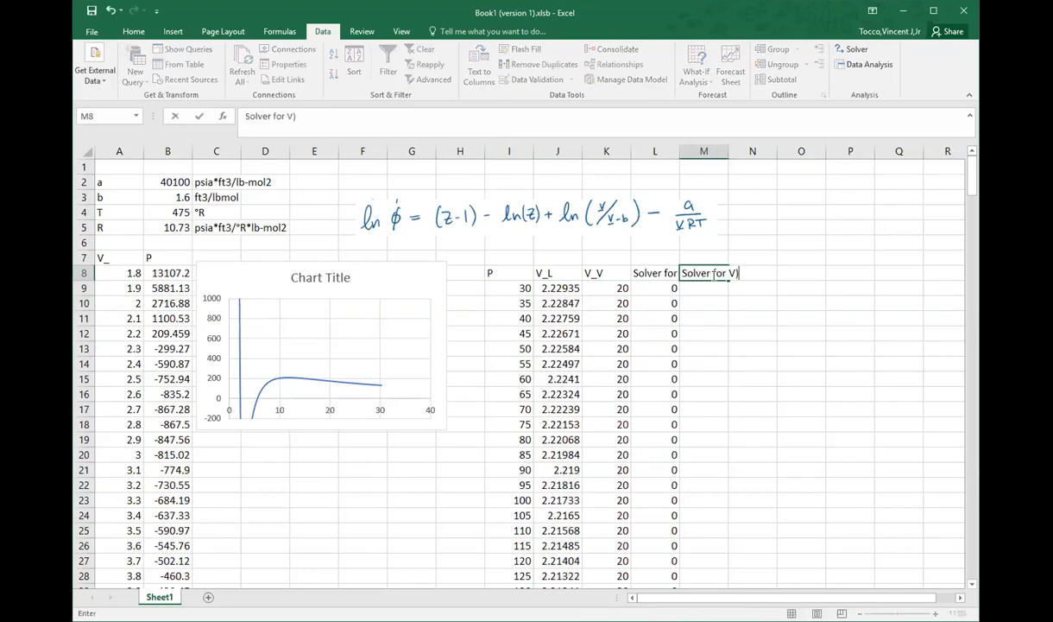
pyautogui.write(' V_V')
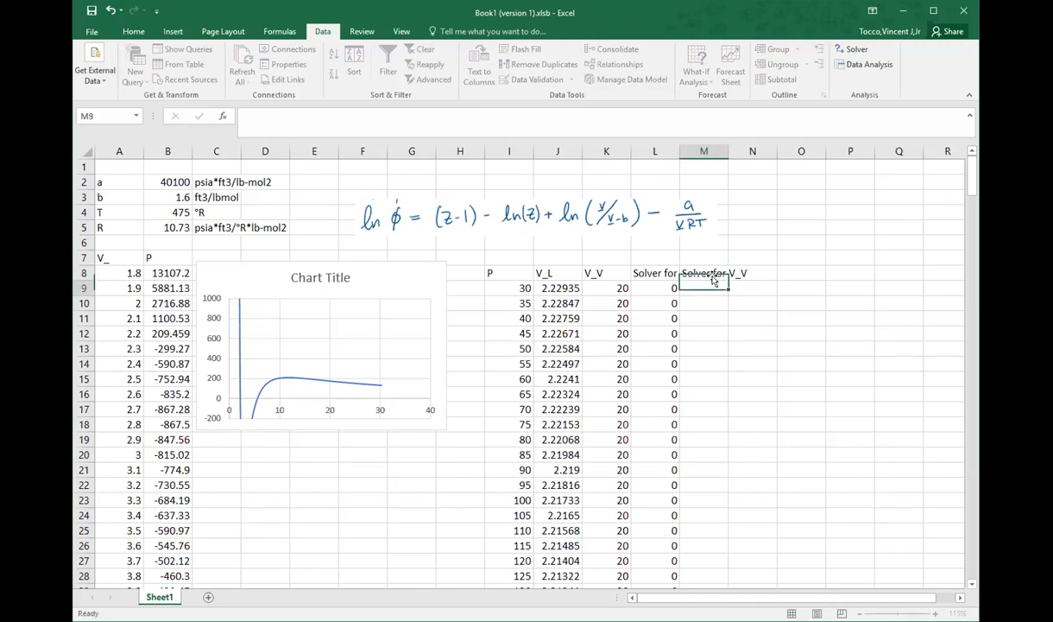
pyautogui.press('Return')
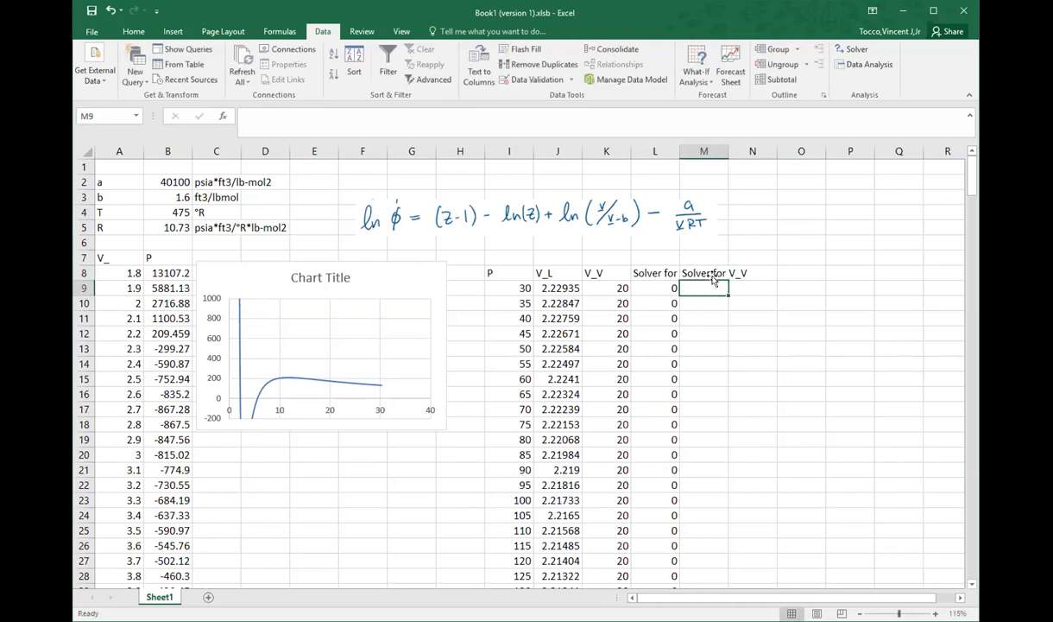
# Step: Copy the liquid volume Solver formula from L9 into M9 beneath the Solver for V_V heading
pyautogui.click(668, 289)
pyautogui.rightClick(668, 288)
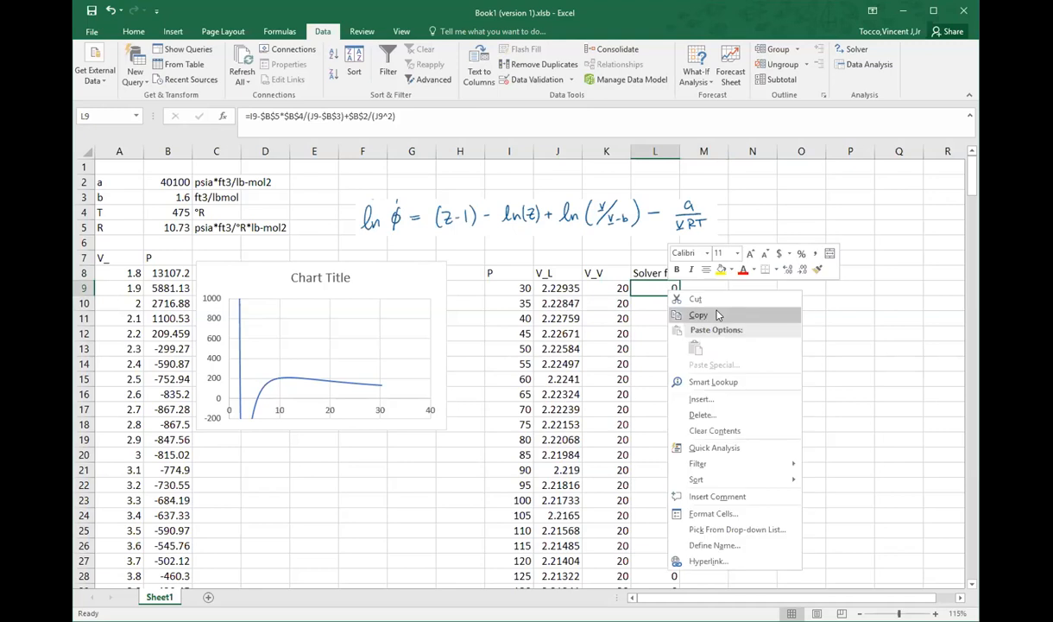
pyautogui.click(704, 313)
pyautogui.click(706, 287)
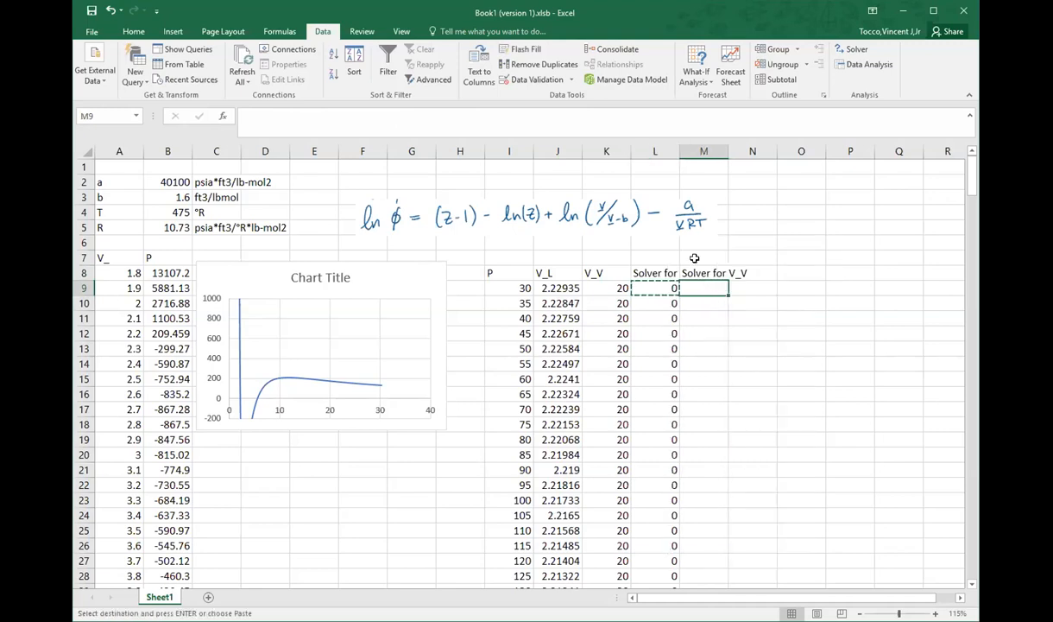
pyautogui.hotkey('ctrl', 'v')
# Step: Change the pressure reference in M9's formula to I9 and fill the formula down beside all the pressures
pyautogui.press('F2')
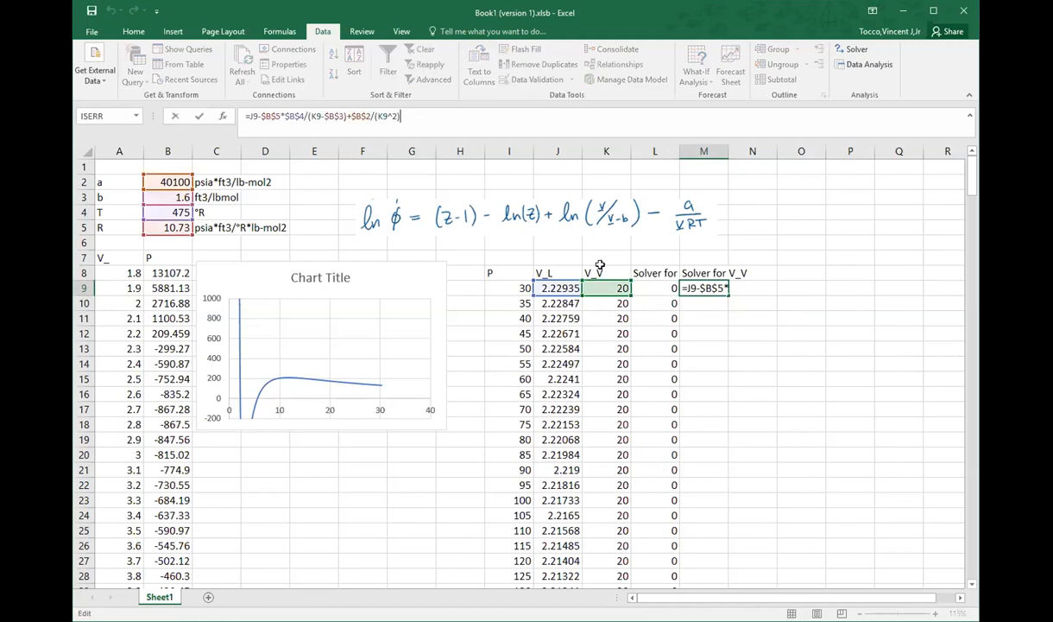
pyautogui.click(525, 287)
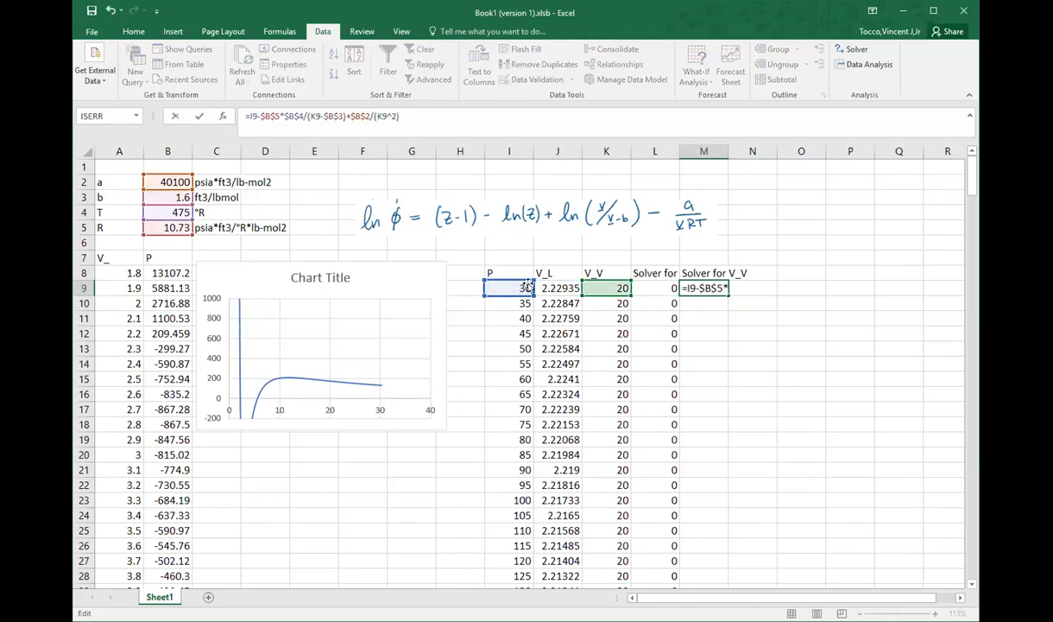
pyautogui.press('Return')
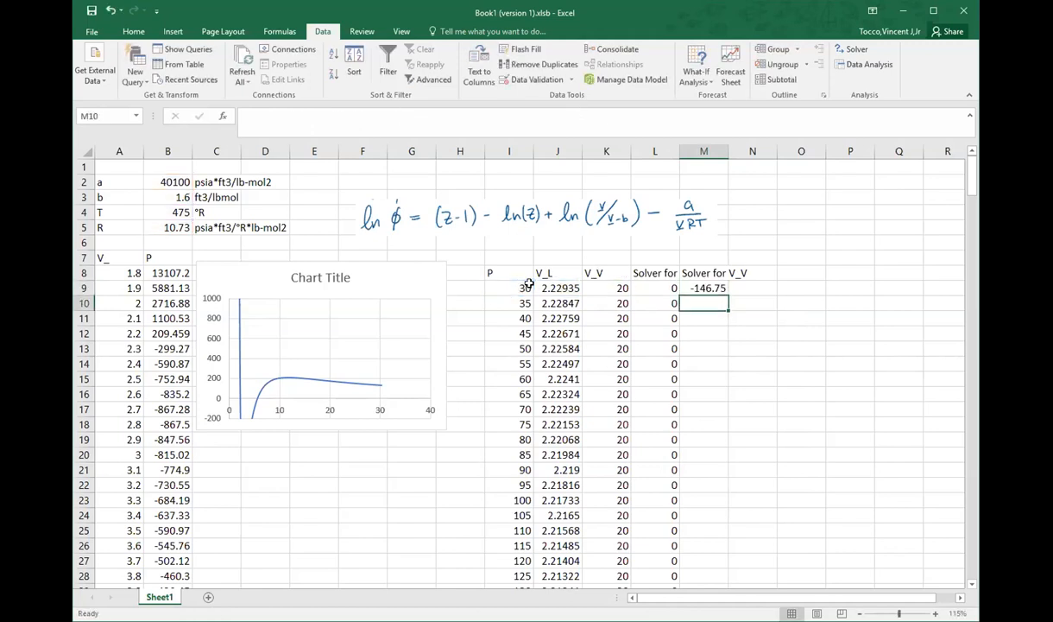
pyautogui.click(693, 287)
pyautogui.doubleClick(729, 295)
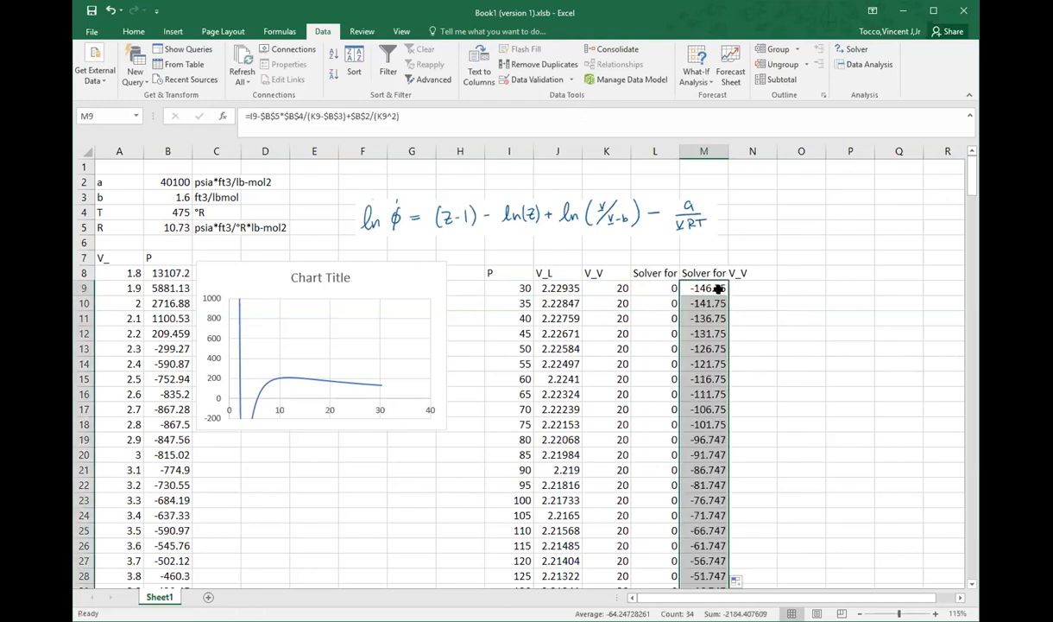
# Step: Set Solver's objective to $M$9 with a value of 0 and its variable cells to $K$9:$K$42
pyautogui.click(853, 50)
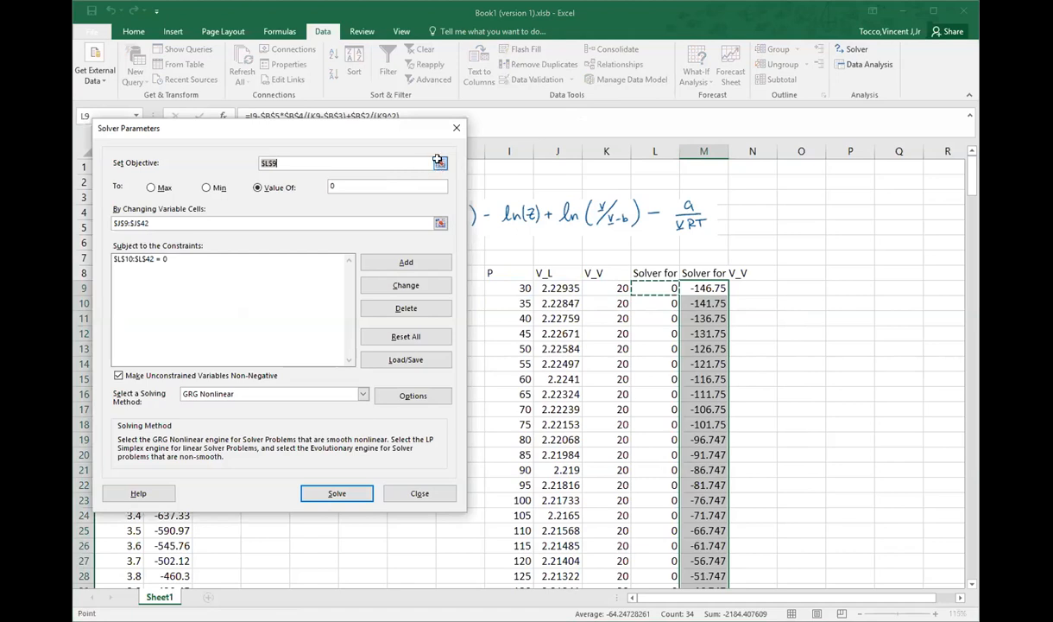
pyautogui.click(440, 162)
pyautogui.click(704, 288)
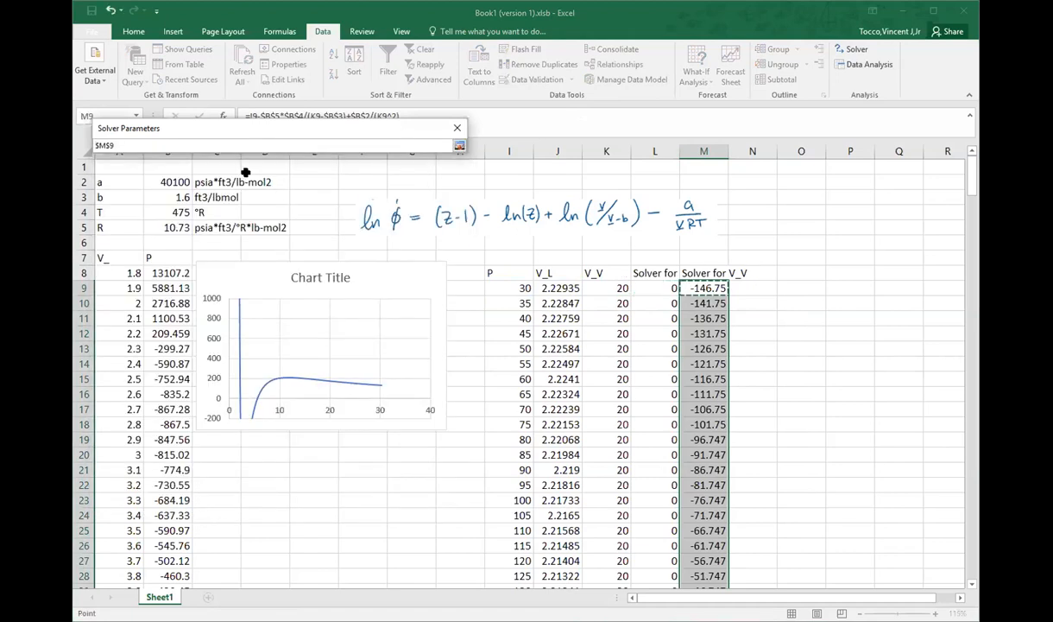
pyautogui.click(458, 146)
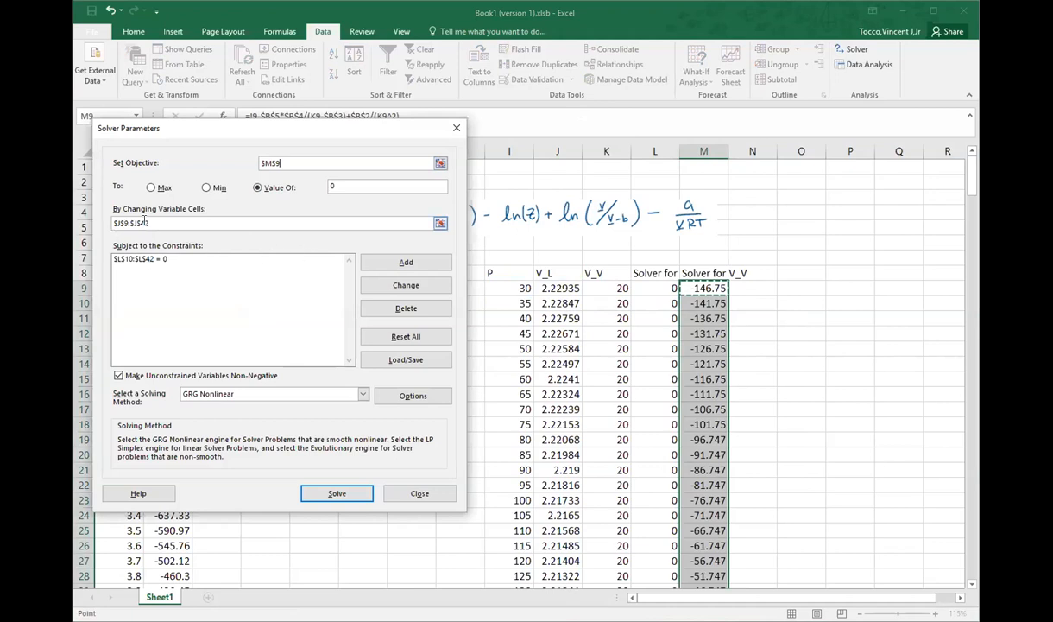
pyautogui.moveTo(144, 222); pyautogui.dragTo(83, 223)
pyautogui.press('BackSpace')
pyautogui.scroll(3, 82, 259)
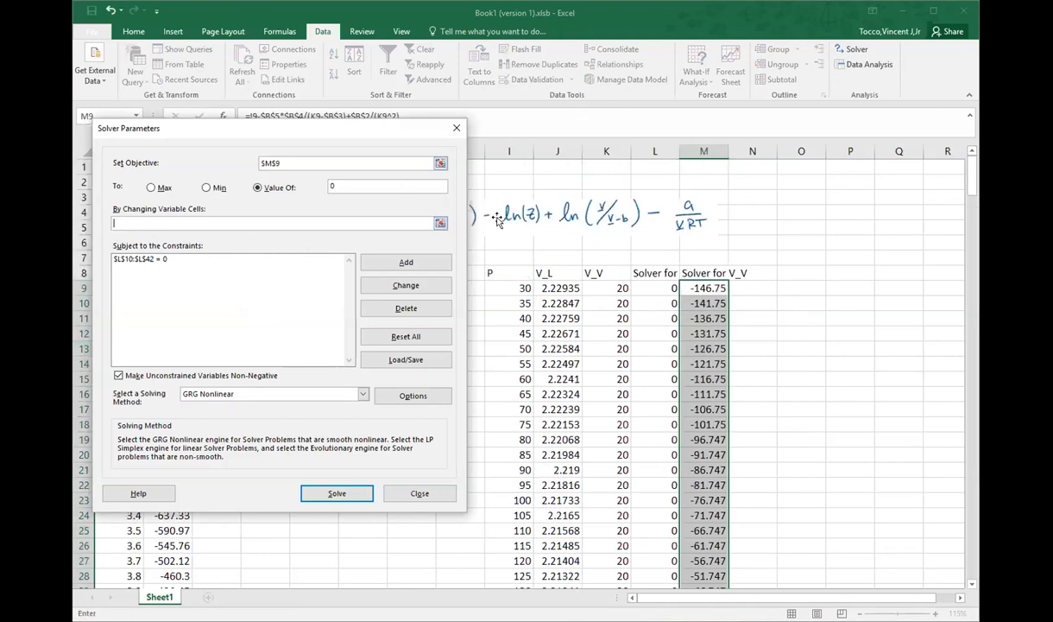
pyautogui.click(603, 285)
pyautogui.moveTo(602, 285); pyautogui.dragTo(592, 577)
# Step: Change the Solver constraint to $M$10:$M$42 = 0, then solve and keep the vapor volume solution
pyautogui.click(195, 259)
pyautogui.click(417, 285)
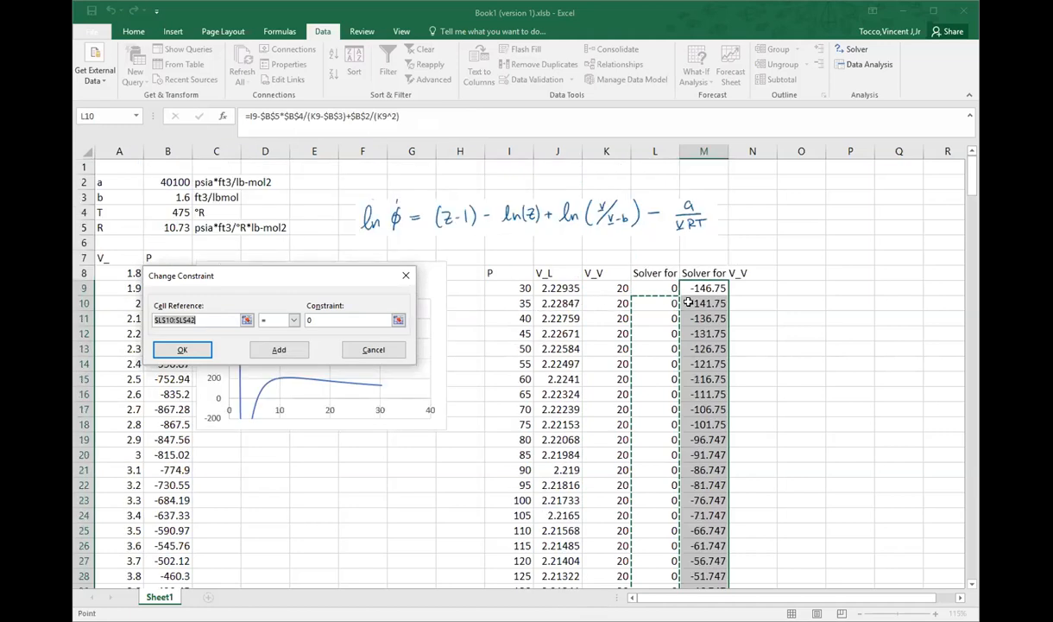
pyautogui.moveTo(689, 302); pyautogui.dragTo(684, 581)
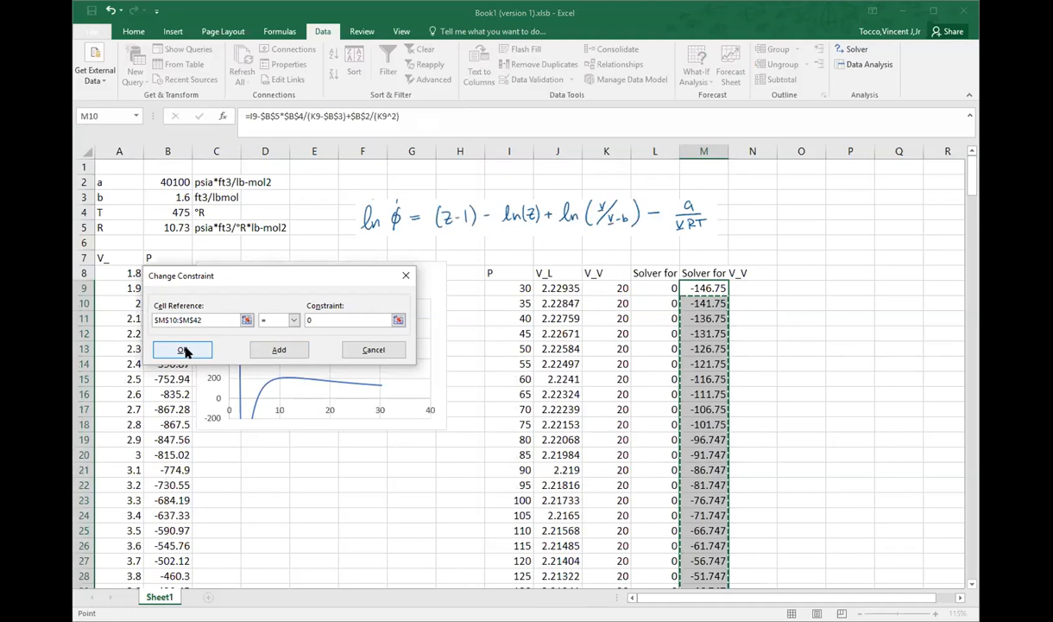
pyautogui.click(270, 350)
pyautogui.click(374, 350)
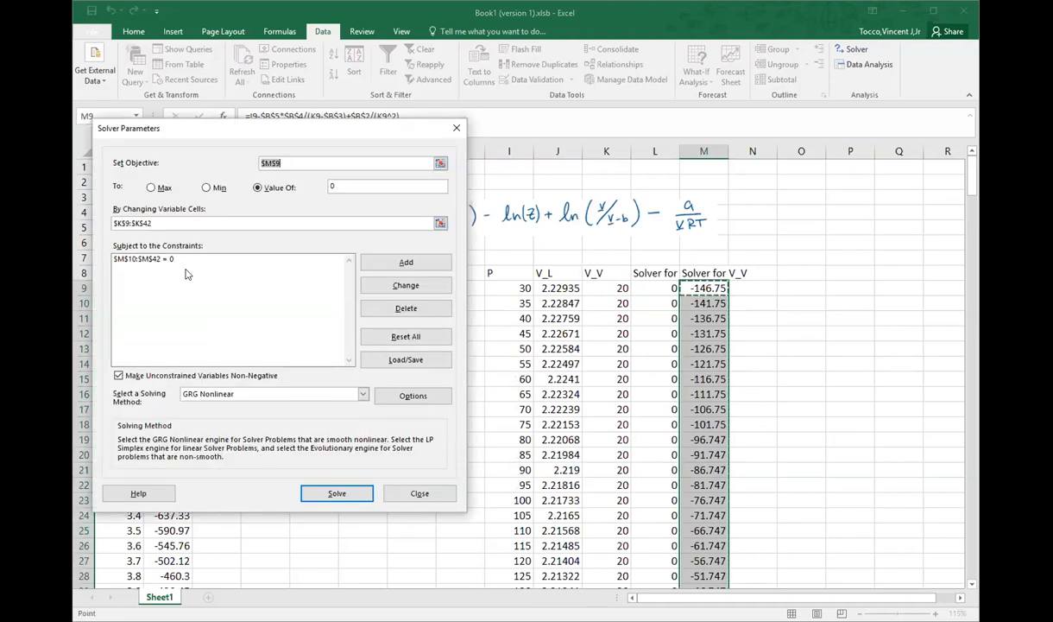
pyautogui.click(339, 493)
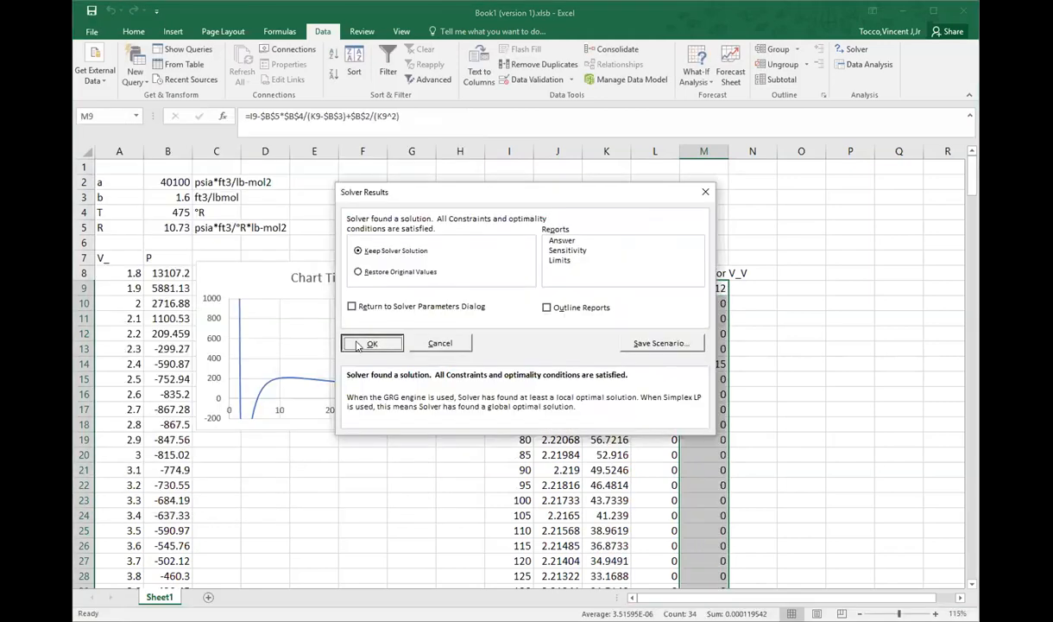
pyautogui.click(387, 275)
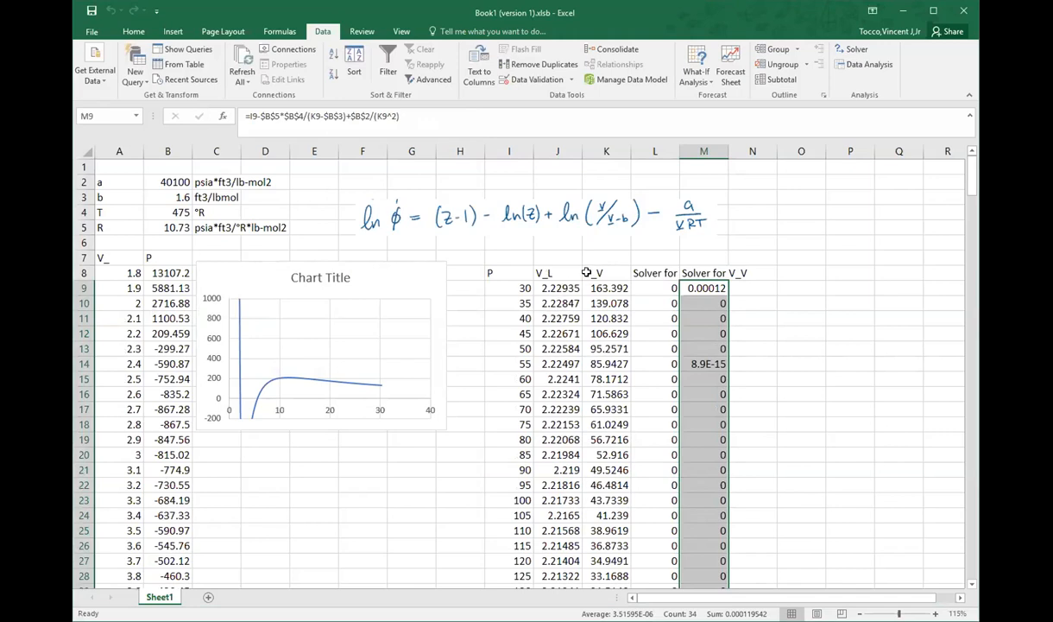
# Step: Widen columns L and M so that both Solver headings fit
pyautogui.click(754, 271)
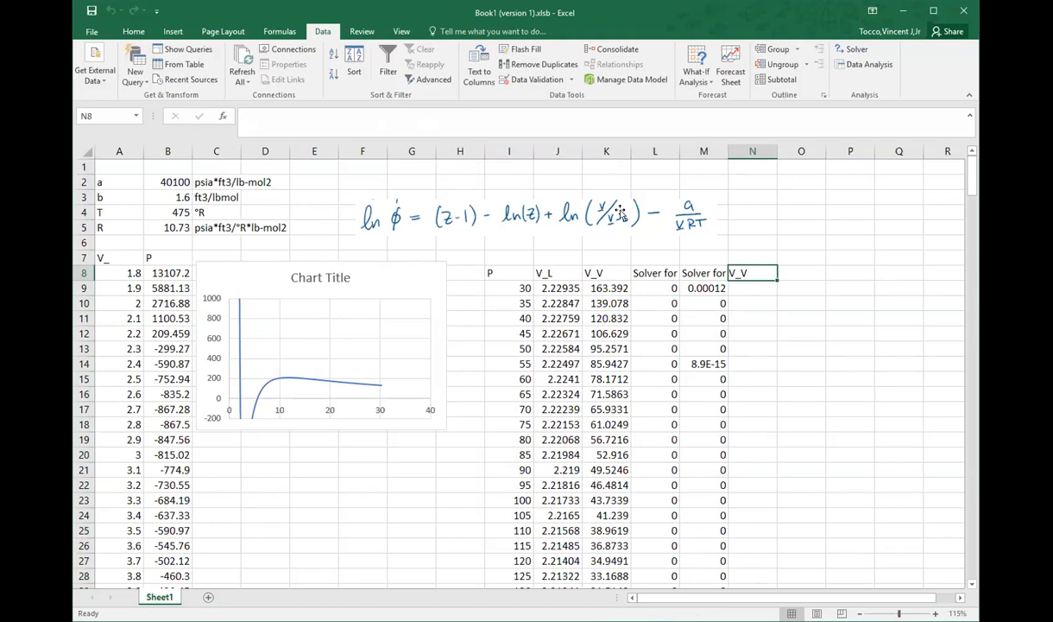
pyautogui.click(675, 153)
pyautogui.moveTo(677, 153); pyautogui.dragTo(751, 149)
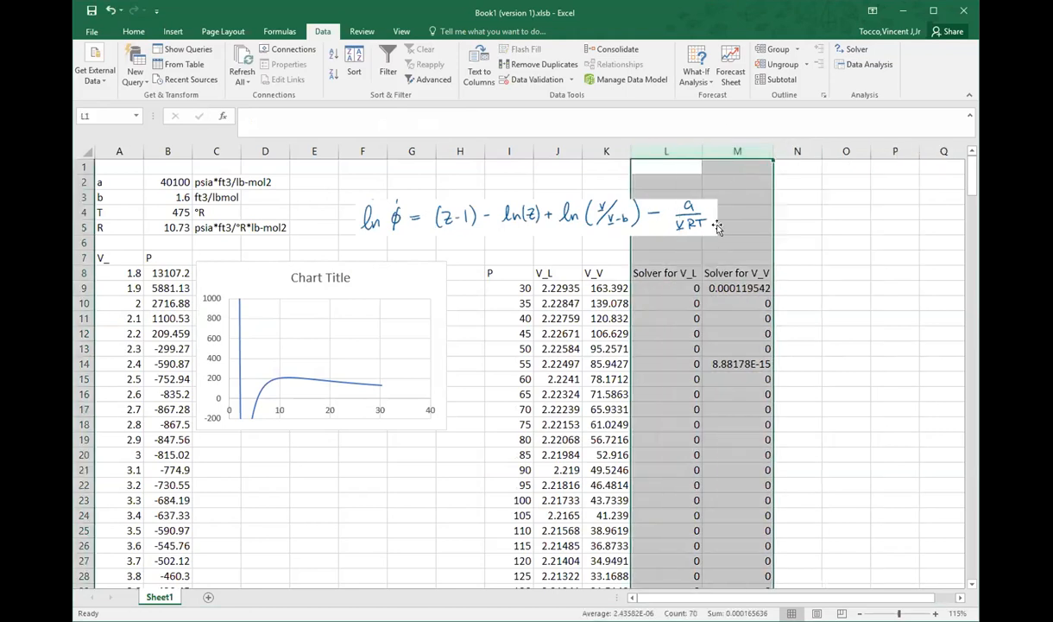
# Step: Center the contents of the results table and the blank columns beside it, from I8 through AM42
pyautogui.moveTo(497, 273); pyautogui.dragTo(780, 583)
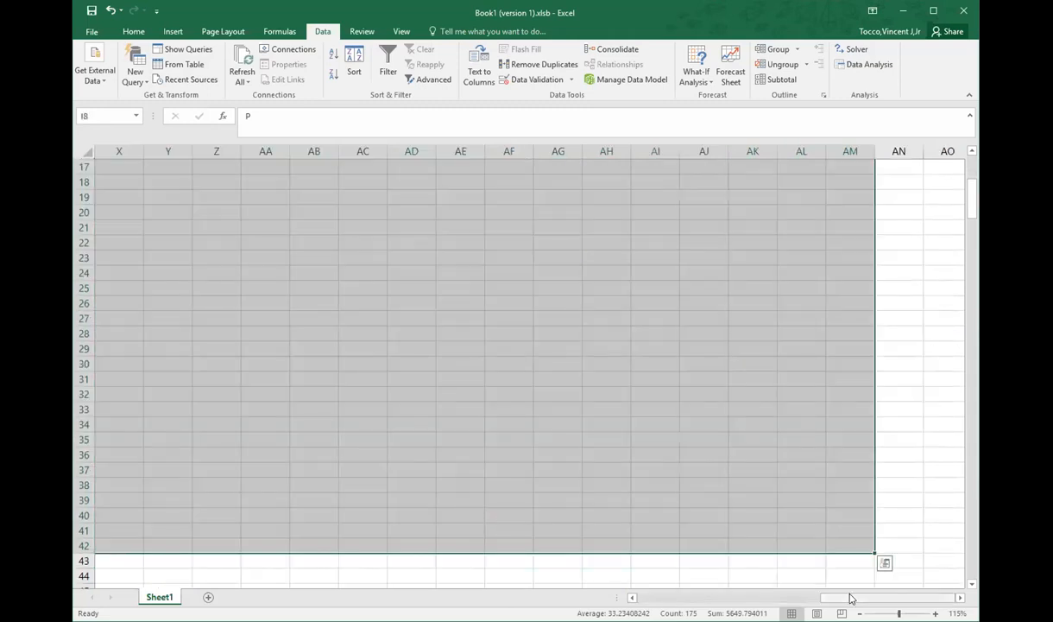
pyautogui.moveTo(851, 598); pyautogui.dragTo(638, 597)
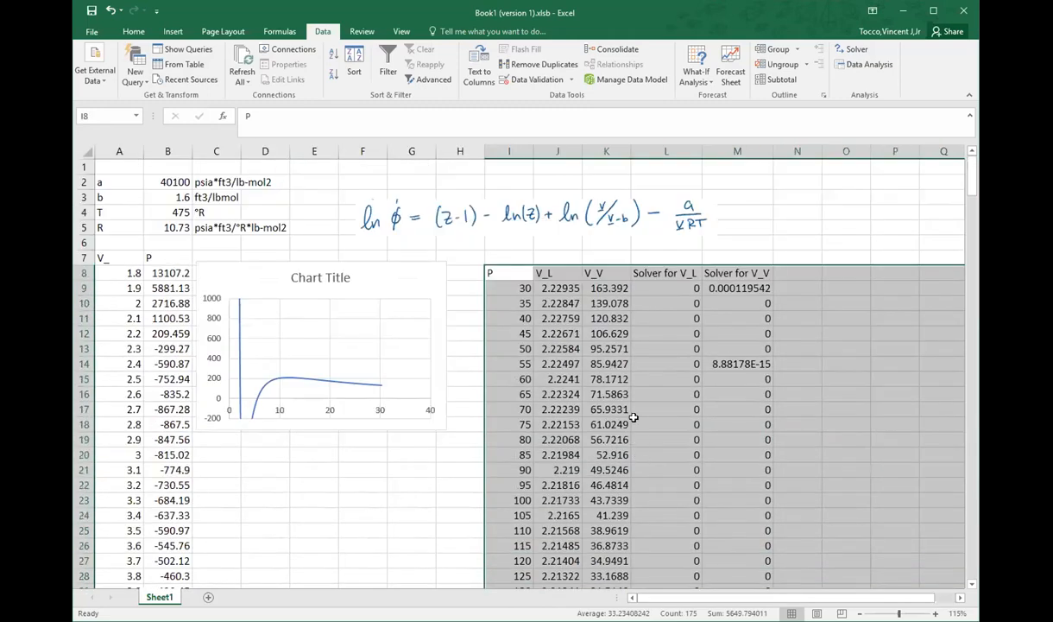
pyautogui.click(134, 31)
pyautogui.click(337, 74)
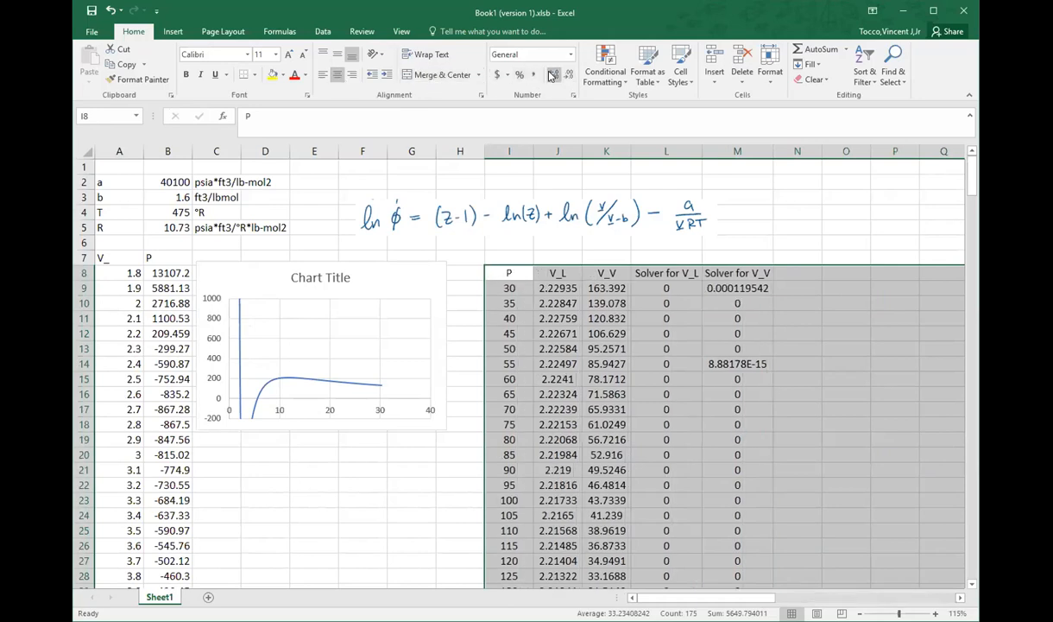
# Step: Format the volume and Solver values from J9 onward, including the blank columns beside them, with two decimal places
pyautogui.click(595, 288)
pyautogui.moveTo(542, 287); pyautogui.dragTo(870, 567)
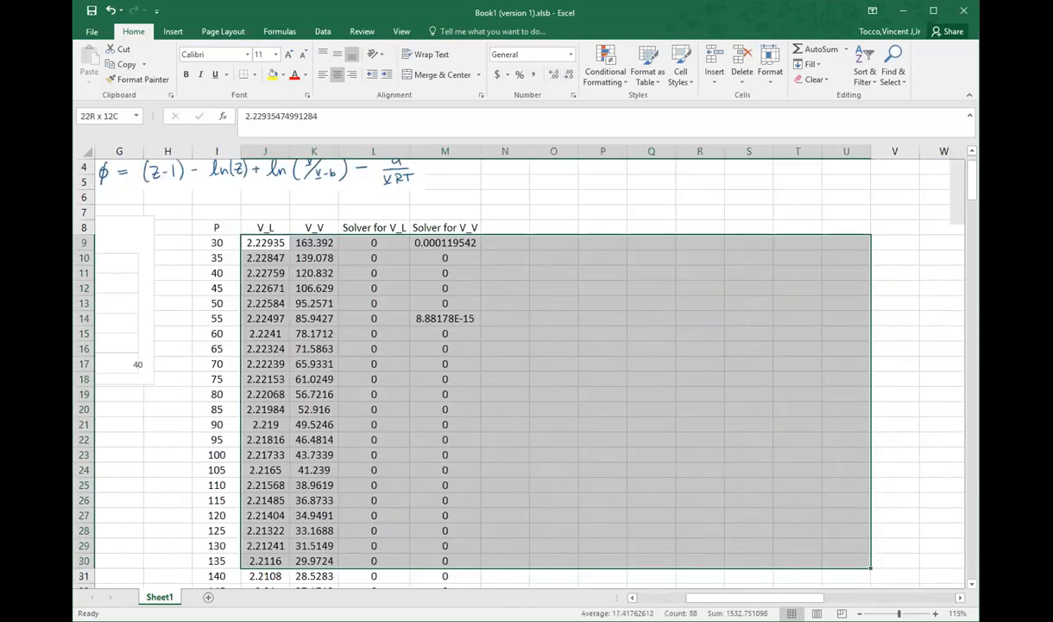
pyautogui.moveTo(939, 597); pyautogui.dragTo(837, 596)
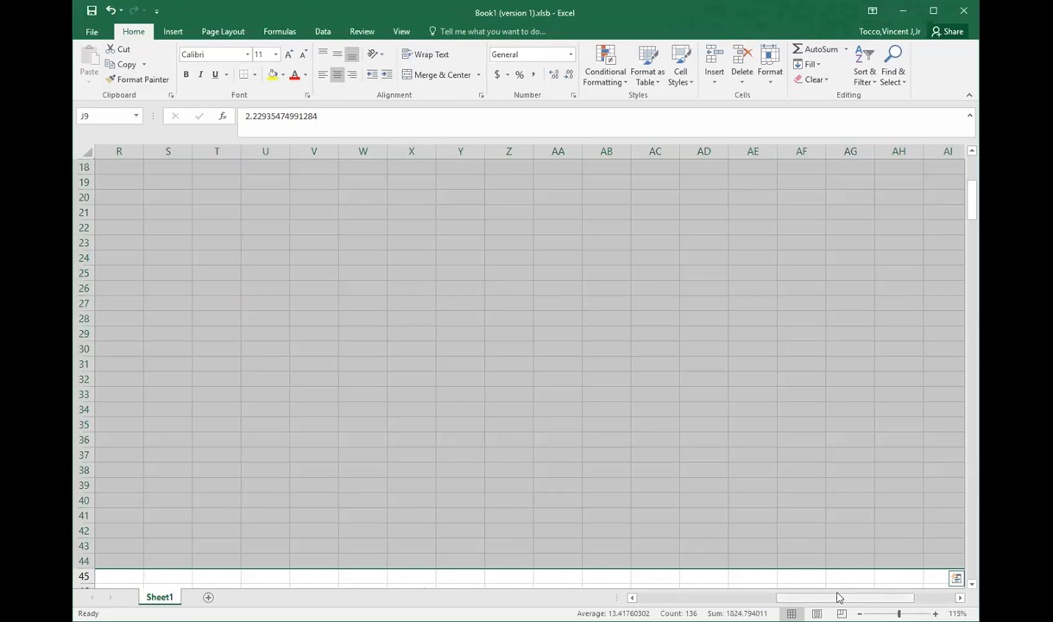
pyautogui.hotkey('ctrl', 'BackSpace')
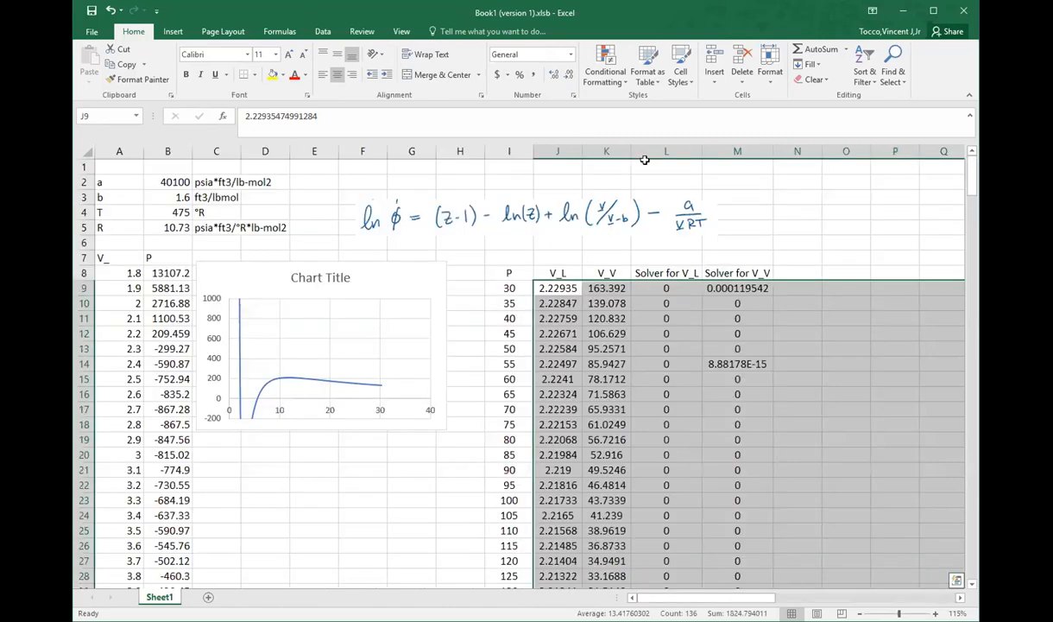
pyautogui.click(553, 75)
pyautogui.click(570, 75)
pyautogui.click(570, 75)
pyautogui.click(569, 75)
pyautogui.click(570, 75)
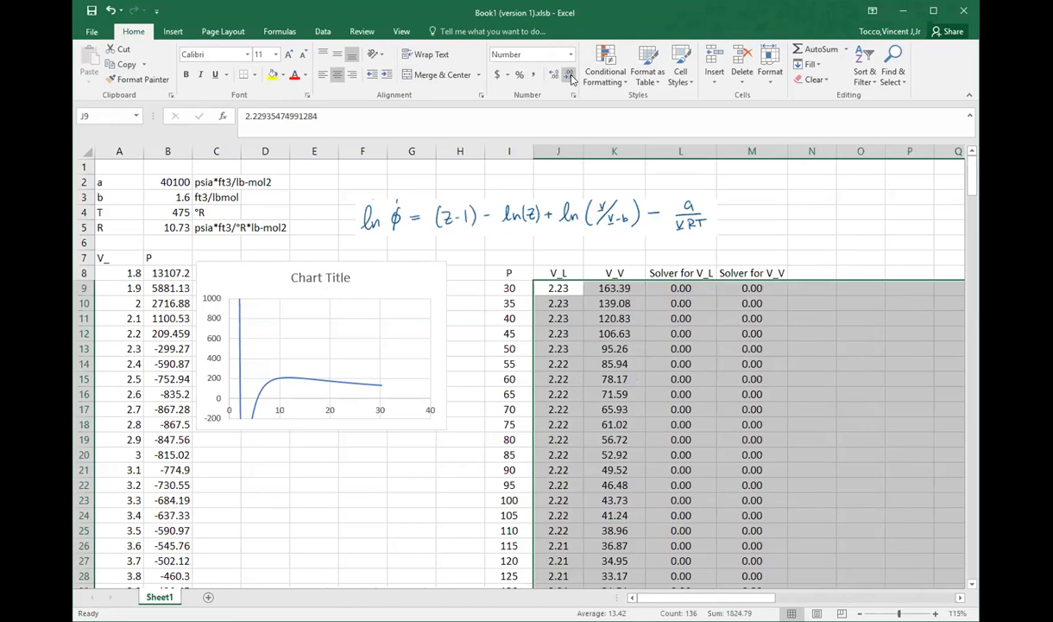
# Step: Label cell N8 as Z_L and cell O8 as Z_V
pyautogui.click(807, 317)
pyautogui.click(815, 273)
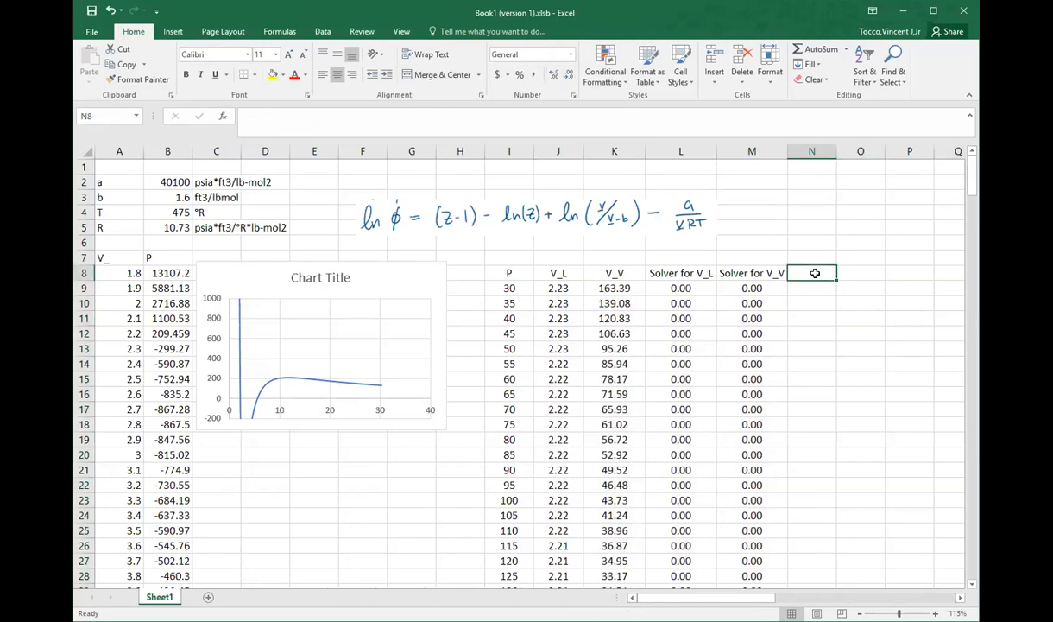
pyautogui.write('Z_L')
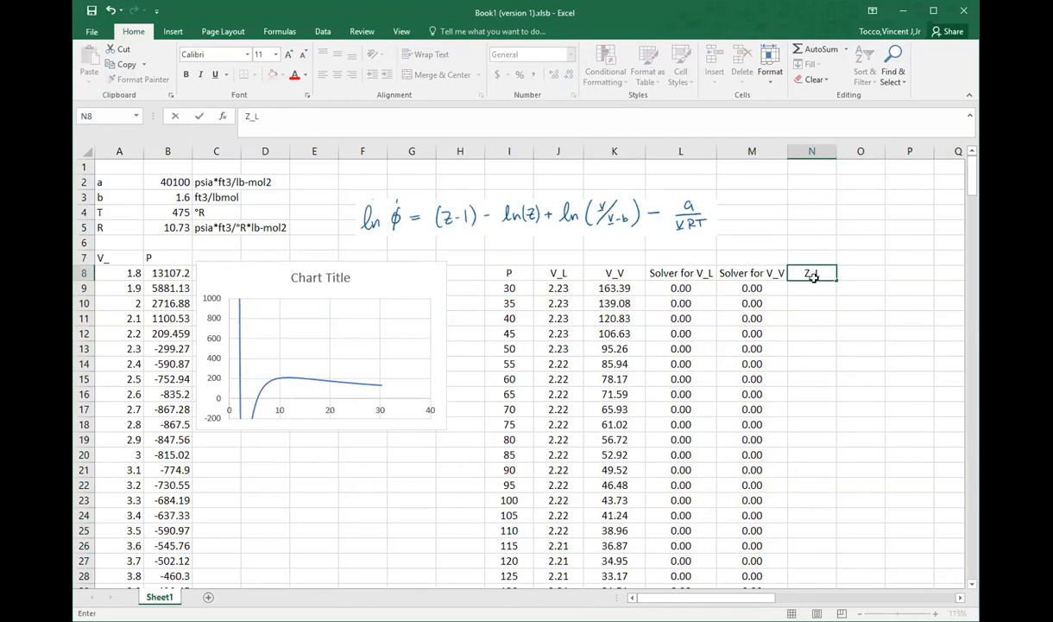
pyautogui.press('Tab')
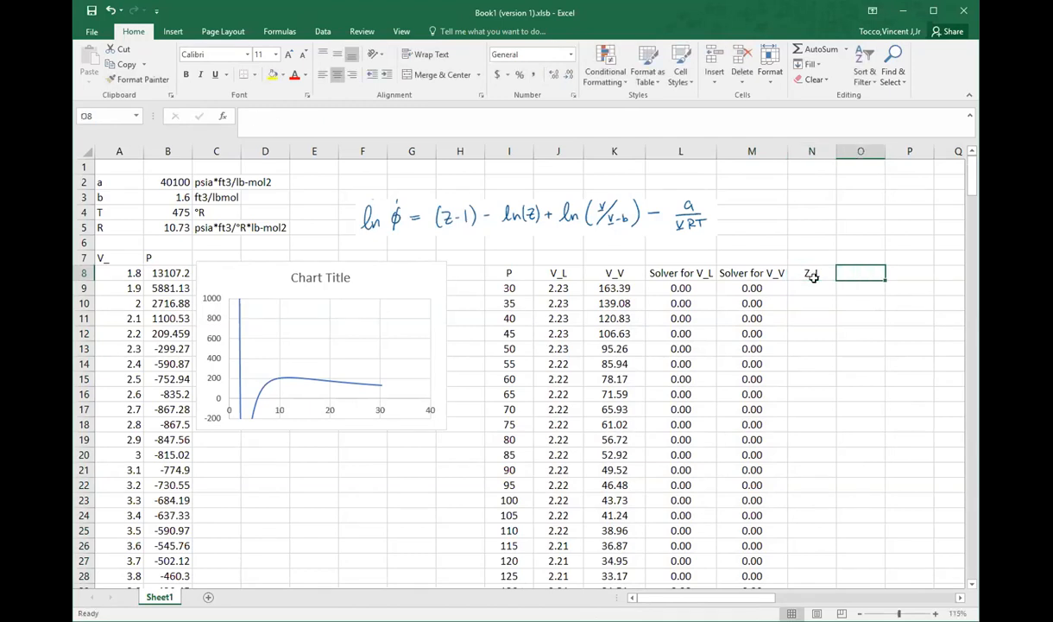
pyautogui.write('Z_Z')
pyautogui.press('BackSpace')
pyautogui.write('V')
pyautogui.press('Return')
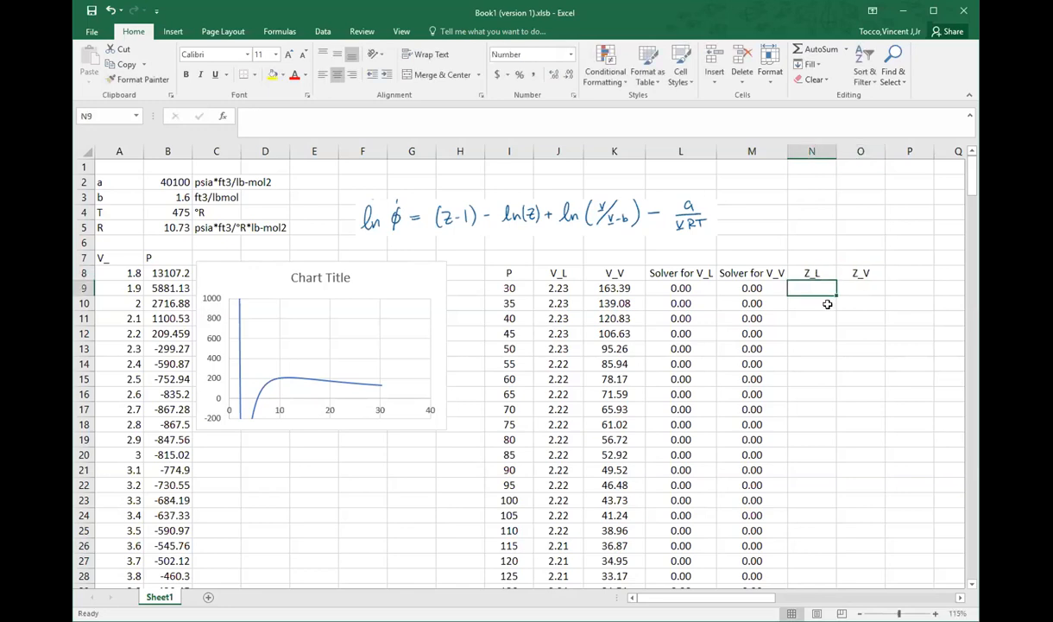
# Step: Start the Z_L formula in N9 as =$B$5*B3
pyautogui.write('=')
pyautogui.click(173, 229)
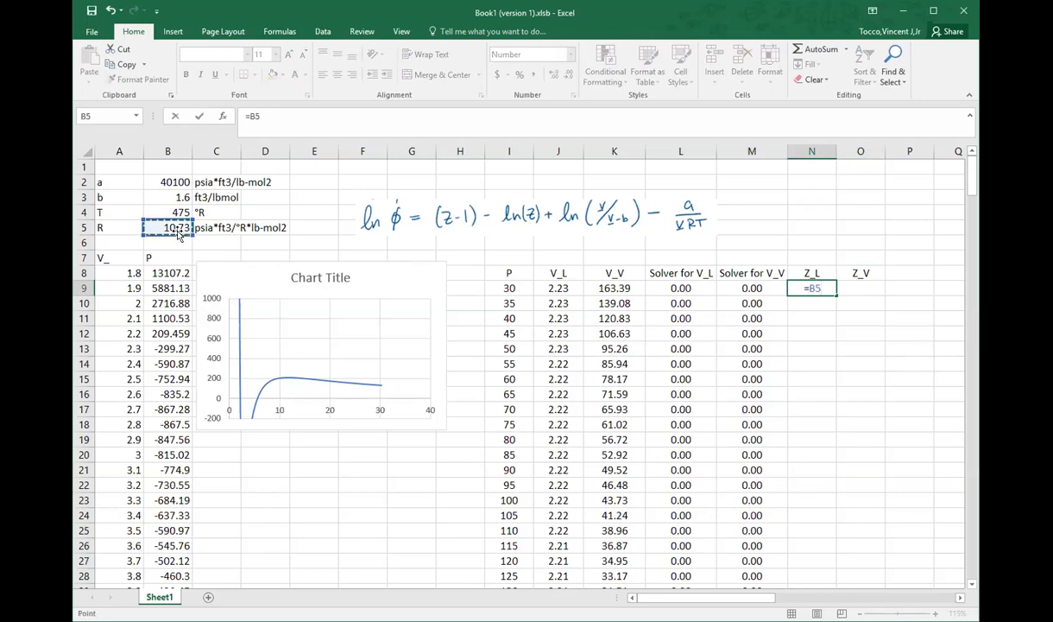
pyautogui.press('F4')
pyautogui.write('*')
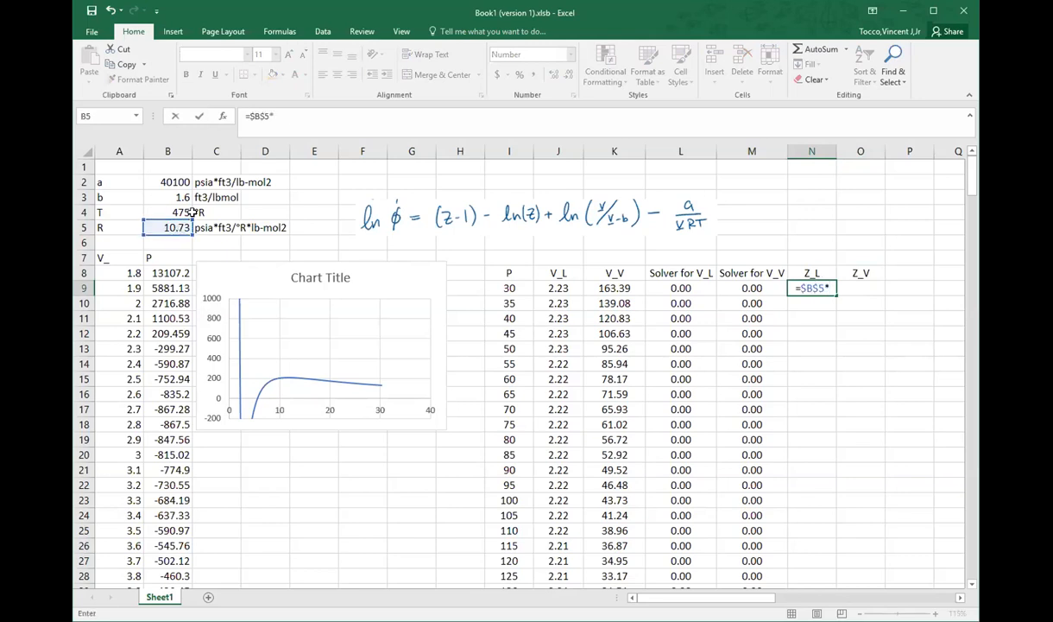
pyautogui.click(166, 203)
pyautogui.press('F4')
pyautogui.click(165, 210)
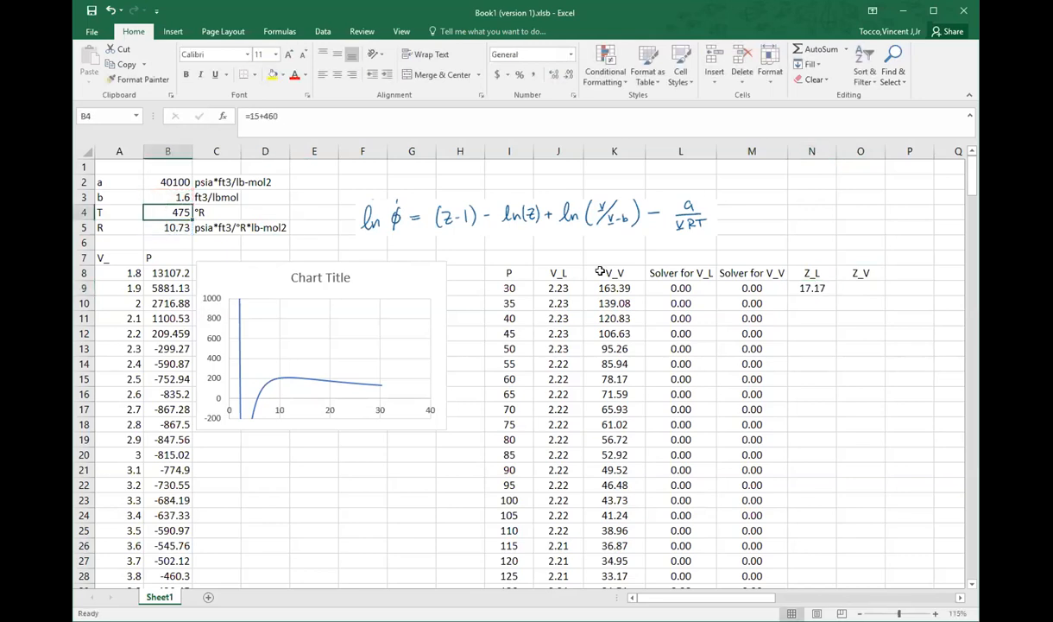
# Step: Correct and complete the Z_L formula in N9 as =$B$5*$B$4/I9*J9
pyautogui.click(807, 288)
pyautogui.click(345, 127)
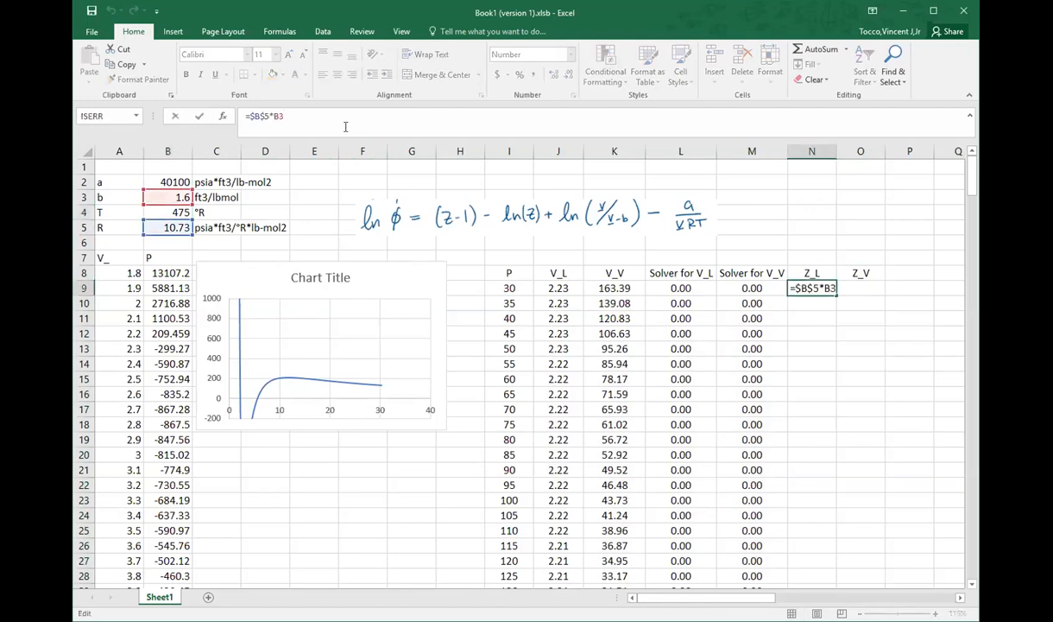
pyautogui.press('BackSpace')
pyautogui.write('4')
pyautogui.press('F4')
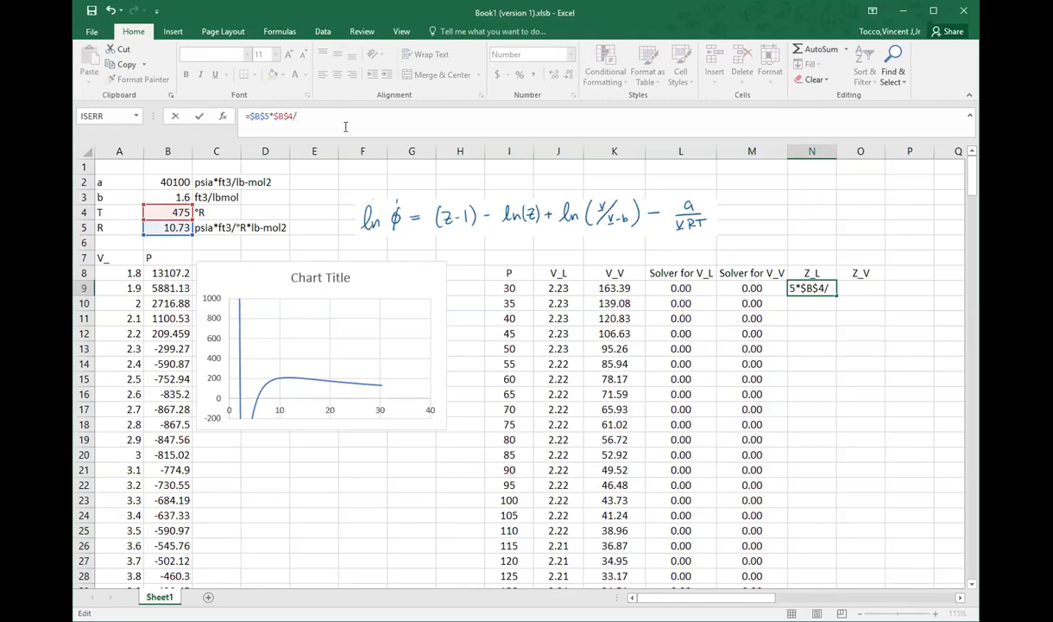
pyautogui.click(508, 288)
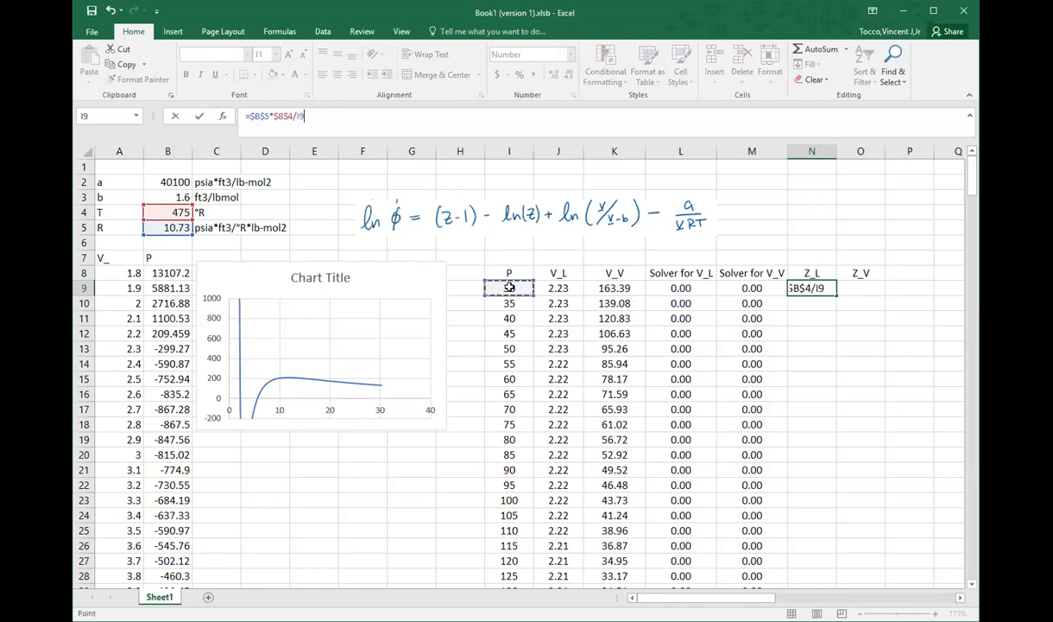
pyautogui.write('*')
pyautogui.click(558, 288)
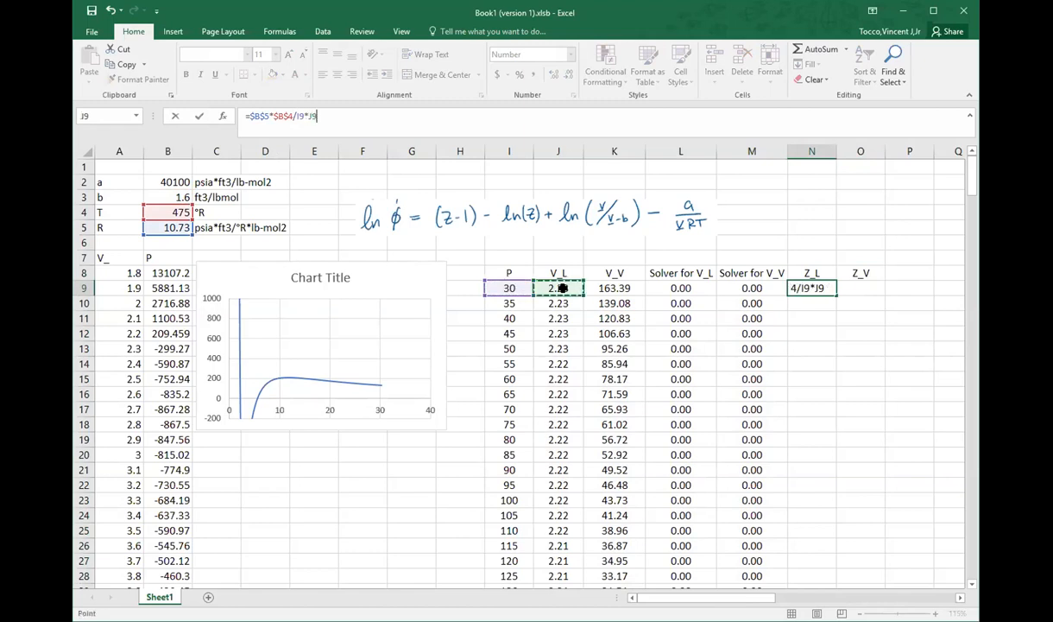
pyautogui.press('Return')
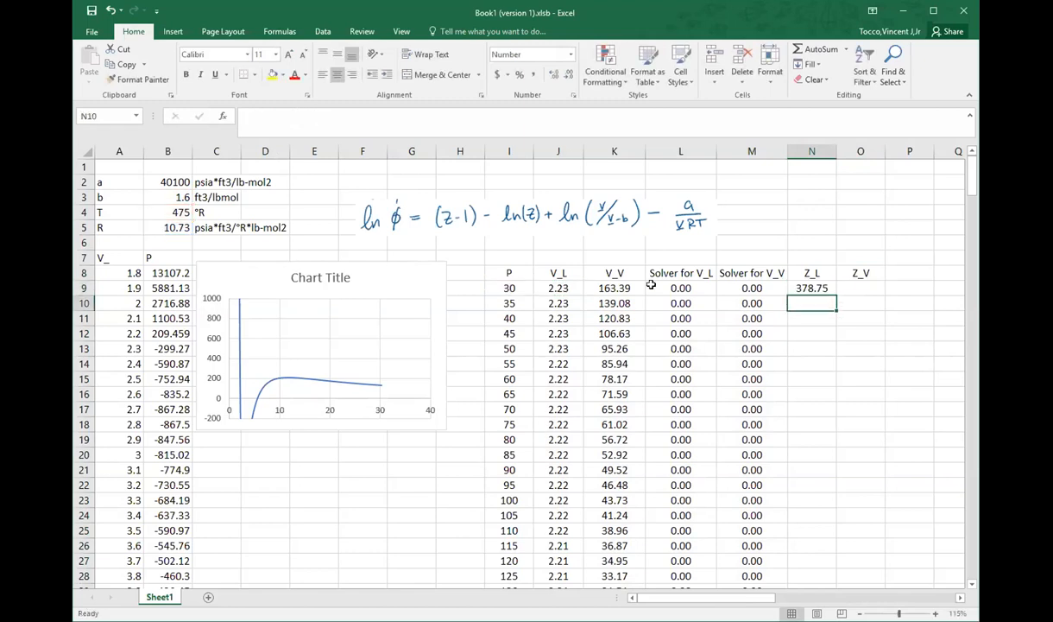
# Step: Fill the Z_L formula from N9 down through N42 and check the resulting values
pyautogui.click(803, 289)
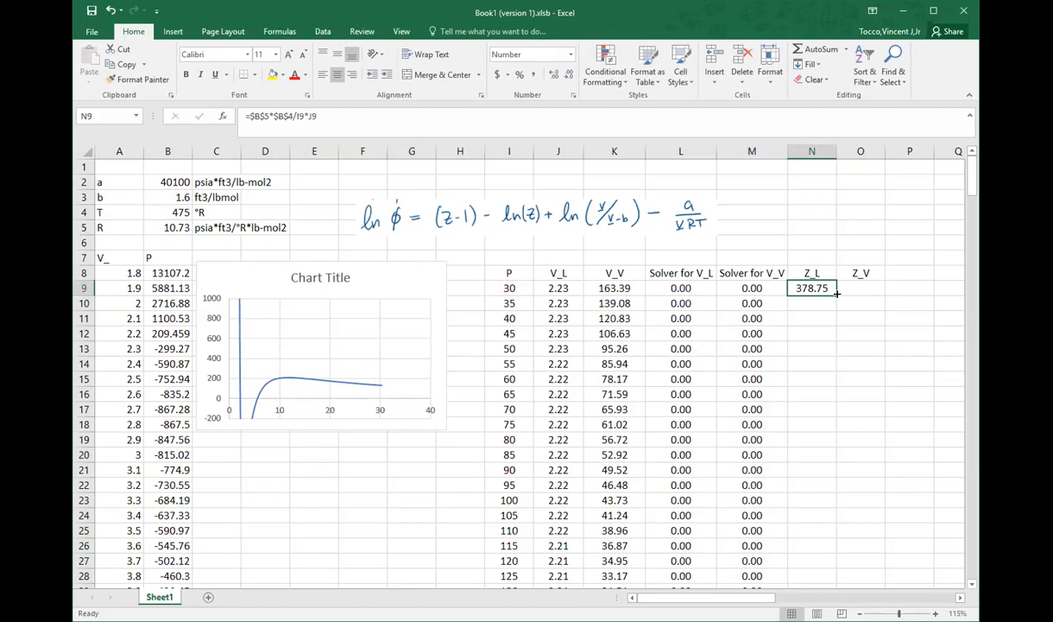
pyautogui.doubleClick(836, 295)
pyautogui.scroll(-16, 758, 412)
pyautogui.scroll(11, 758, 411)
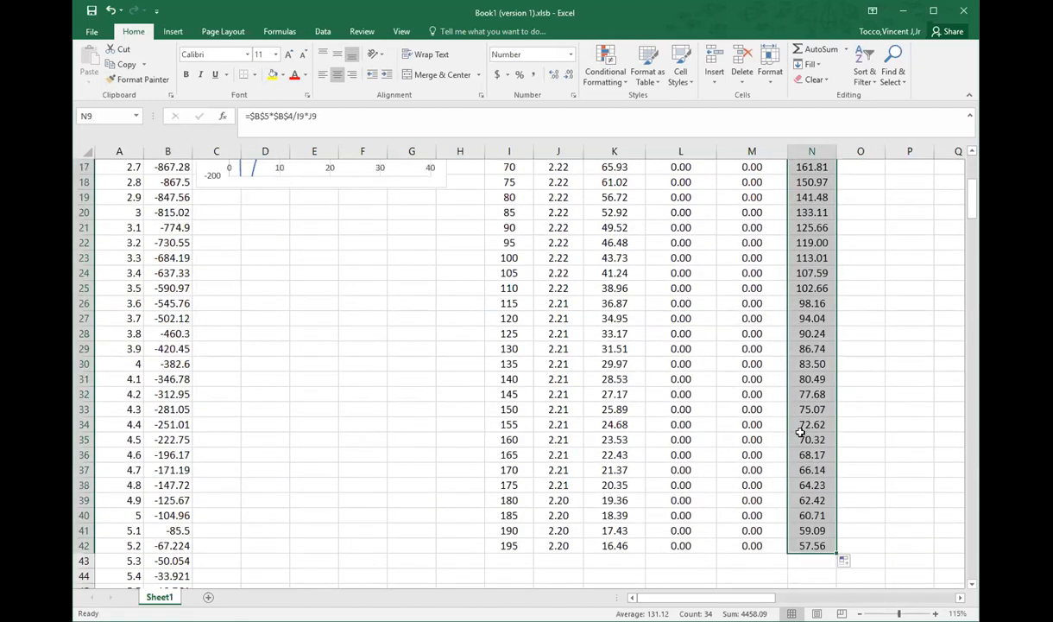
pyautogui.scroll(5, 800, 432)
pyautogui.scroll(-4, 801, 432)
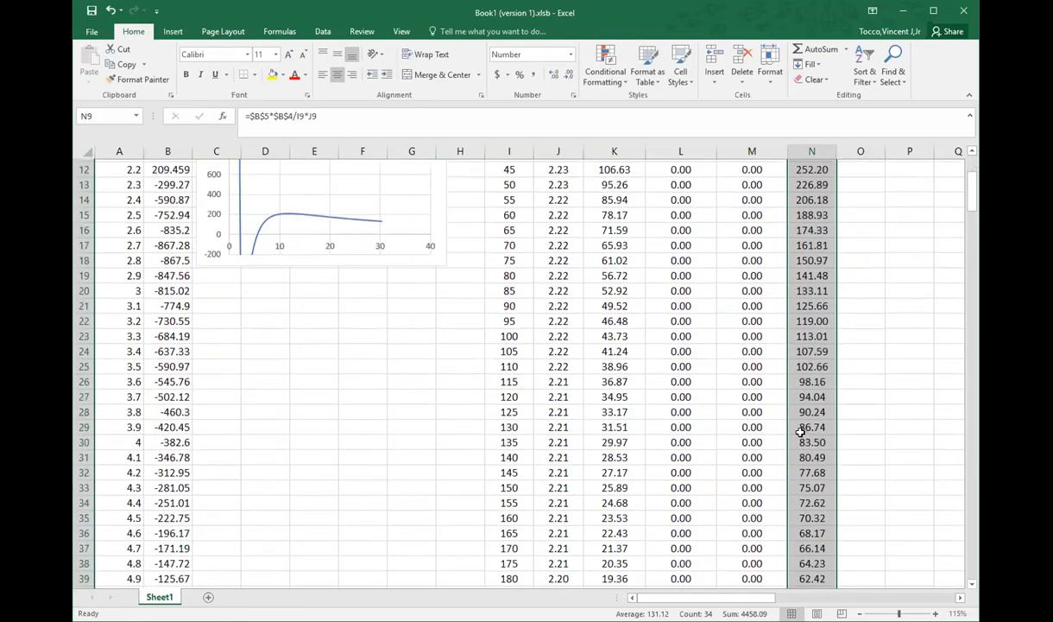
pyautogui.scroll(4, 801, 431)
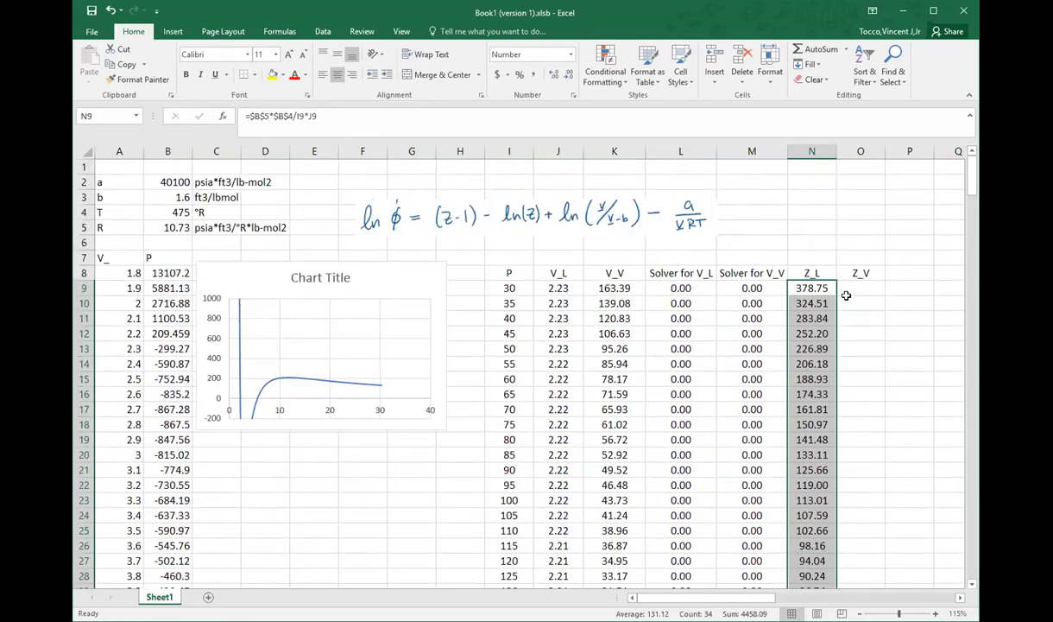
# Step: Rewrite the Z_L formula in N9 as =I9*J9/$B$5*$B$4
pyautogui.click(807, 288)
pyautogui.click(341, 116)
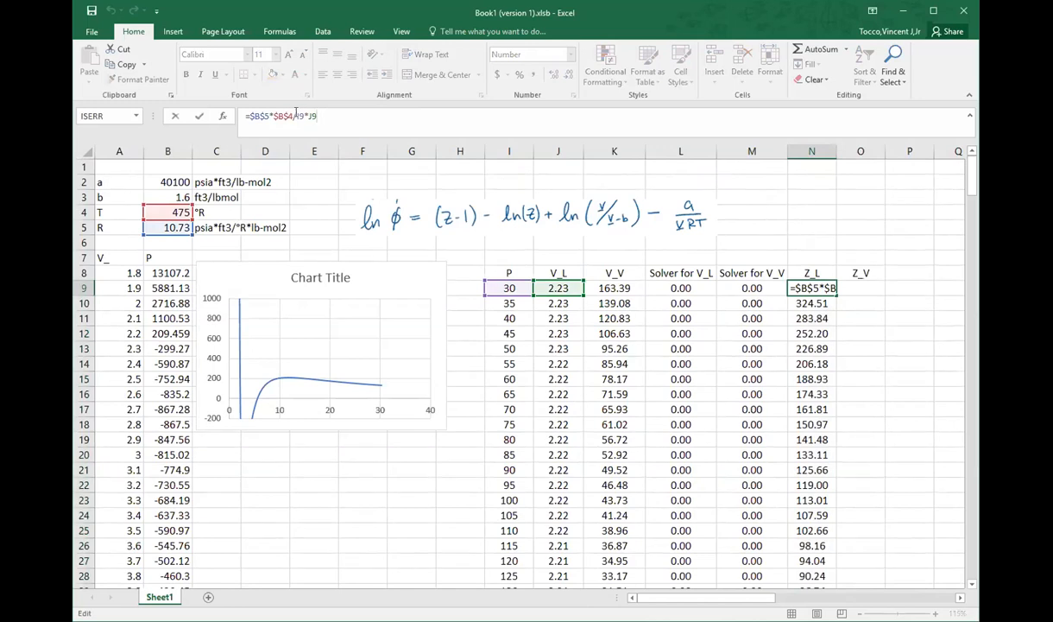
pyautogui.moveTo(297, 115); pyautogui.dragTo(247, 115)
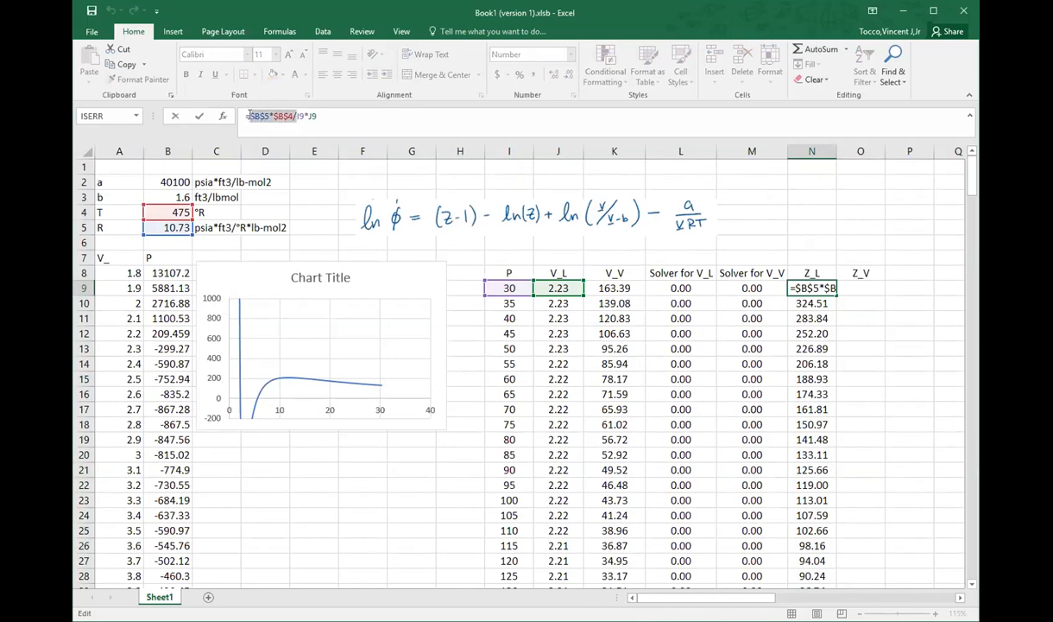
pyautogui.press('BackSpace')
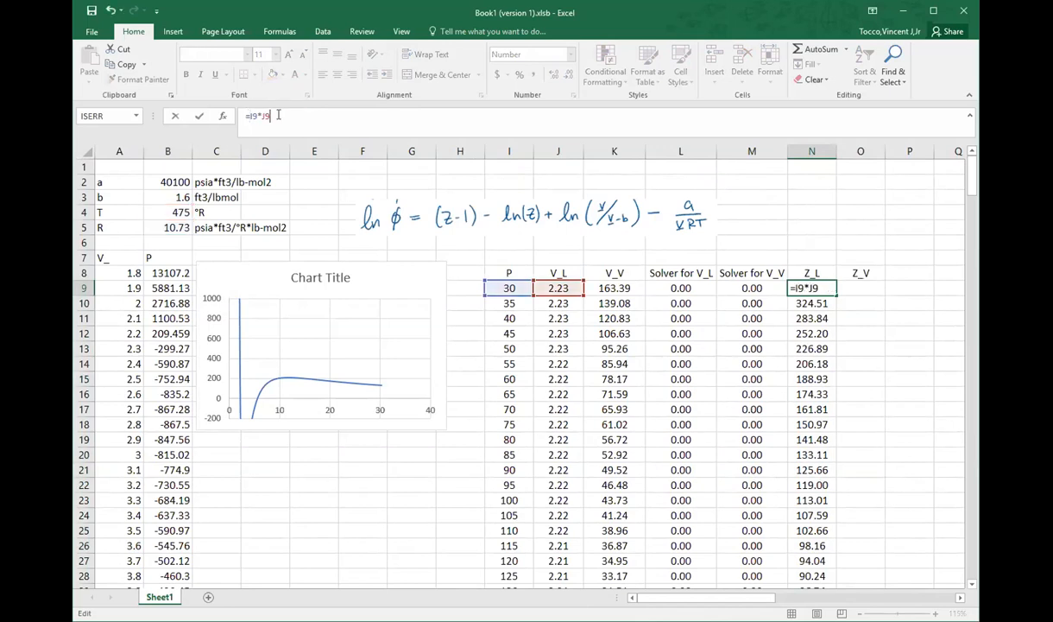
pyautogui.write('/')
pyautogui.click(162, 227)
pyautogui.press('F4')
pyautogui.write('*')
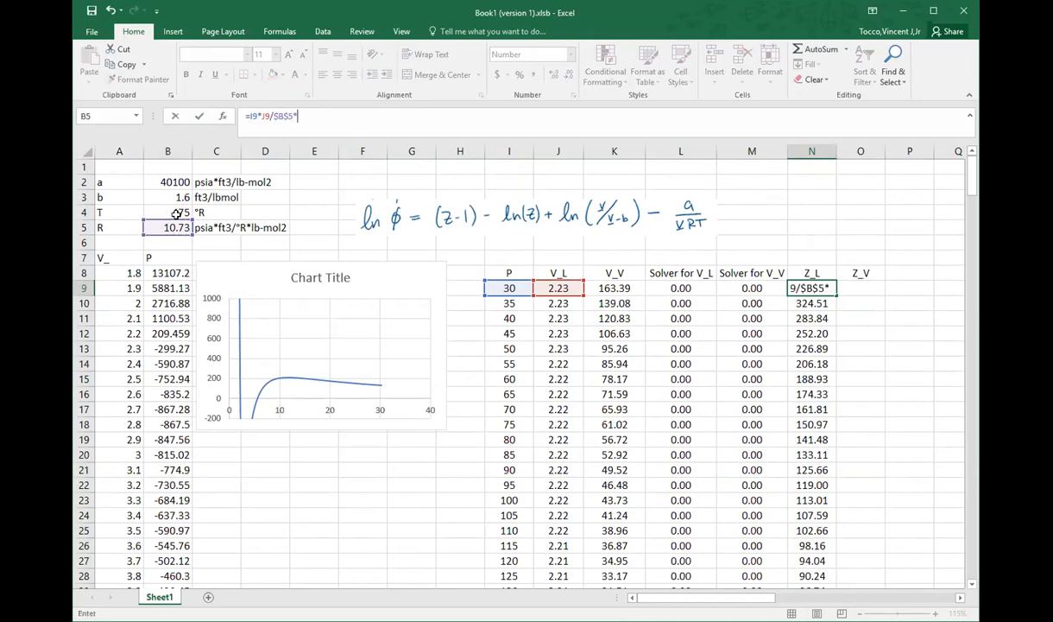
pyautogui.click(172, 212)
pyautogui.press('F4')
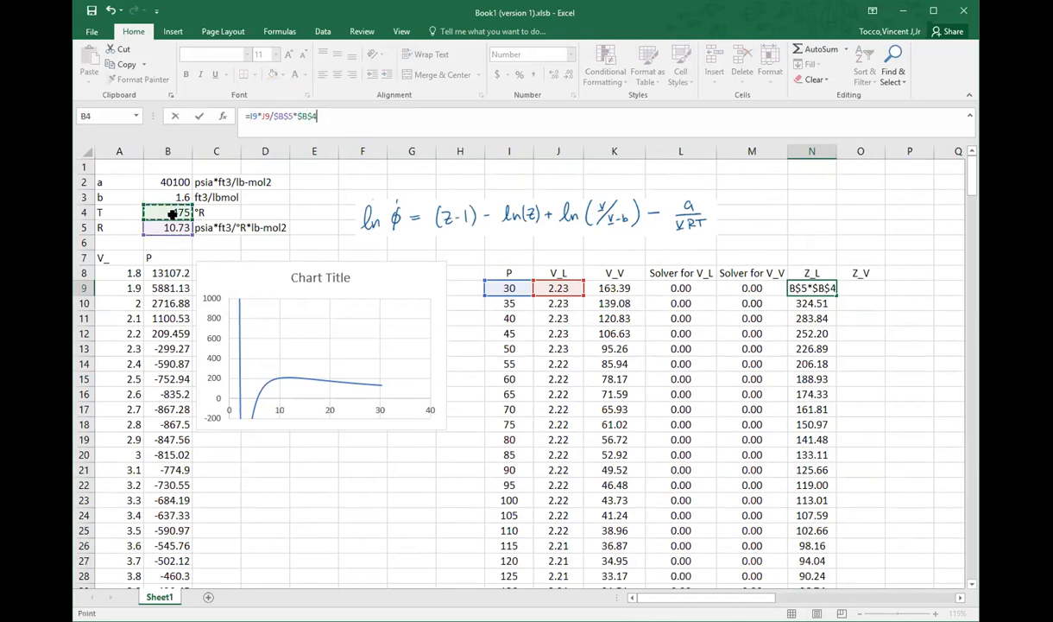
pyautogui.press('Return')
# Step: Refill the Z_L column down from N9 with the rewritten formula
pyautogui.click(824, 293)
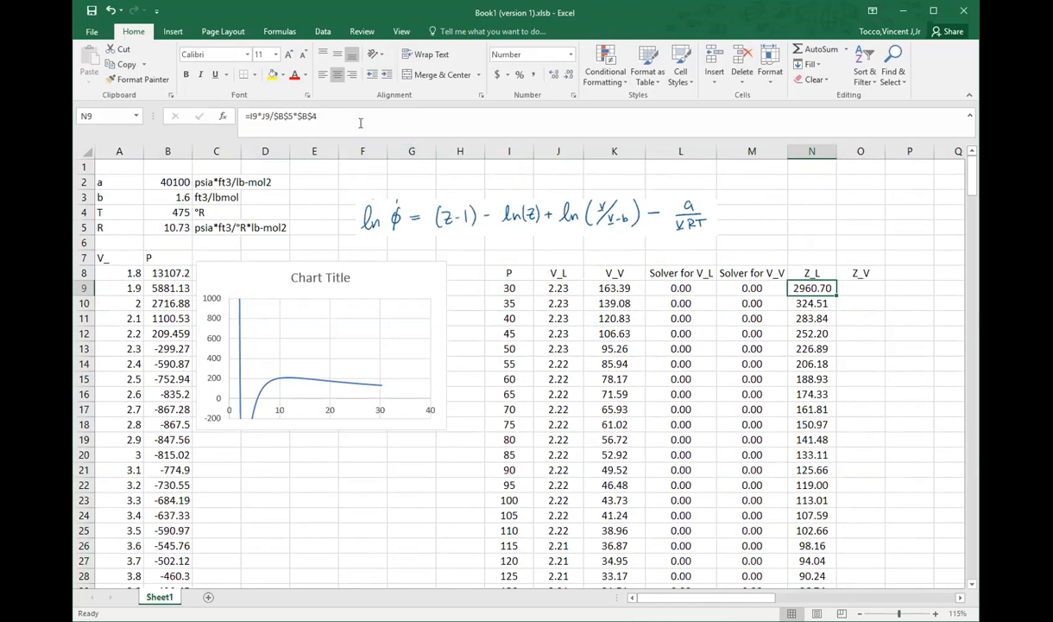
pyautogui.click(361, 122)
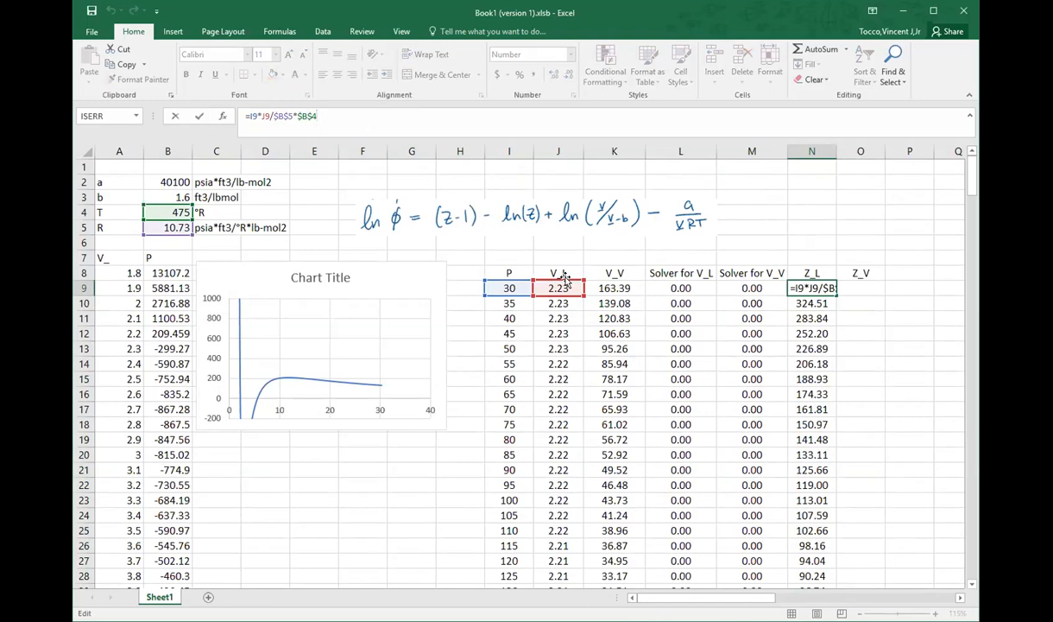
pyautogui.doubleClick(835, 293)
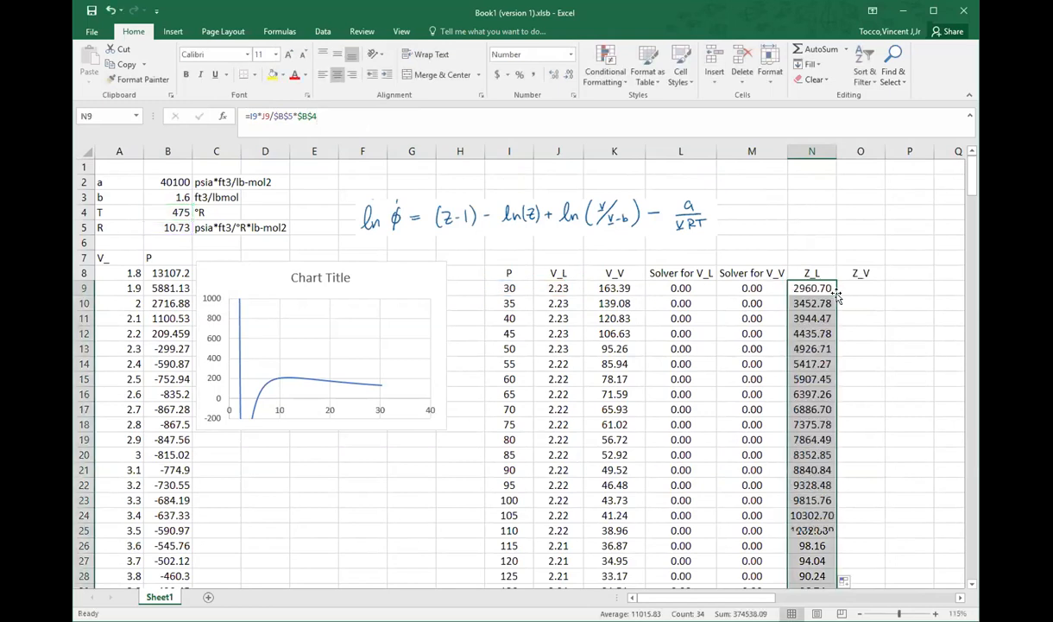
# Step: Enter the Z_V formula in O9 as =I9*K9/($B$5*$B$4)
pyautogui.click(845, 288)
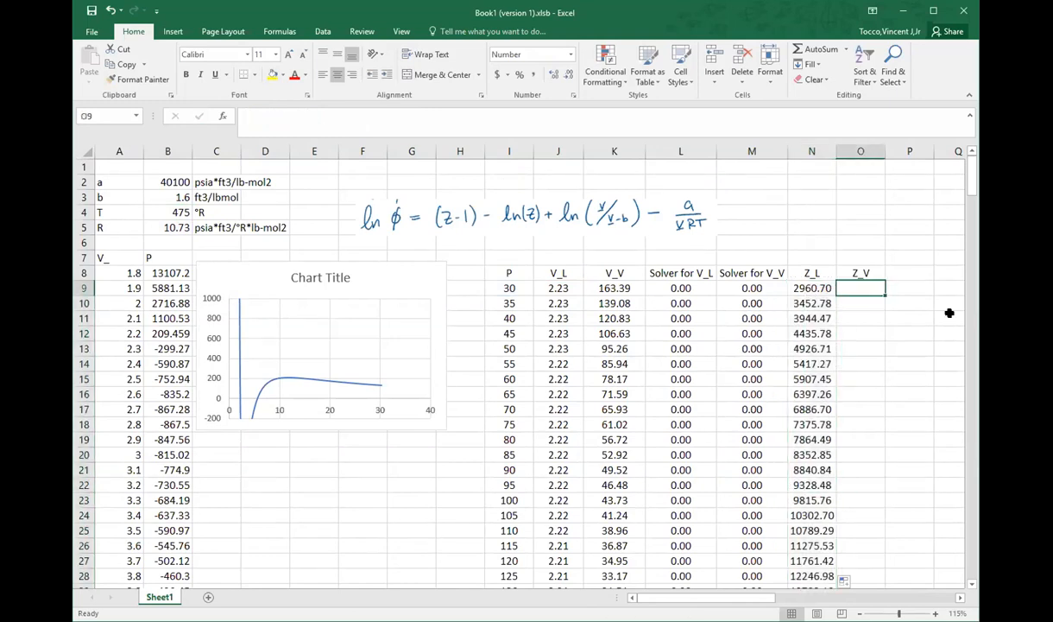
pyautogui.write('=')
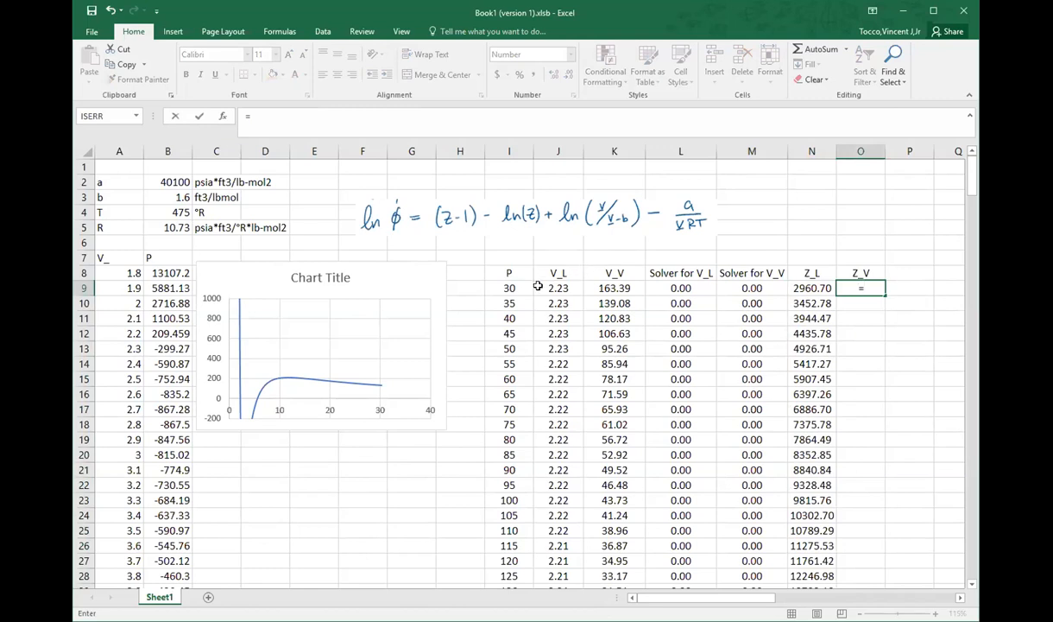
pyautogui.click(510, 286)
pyautogui.write('*')
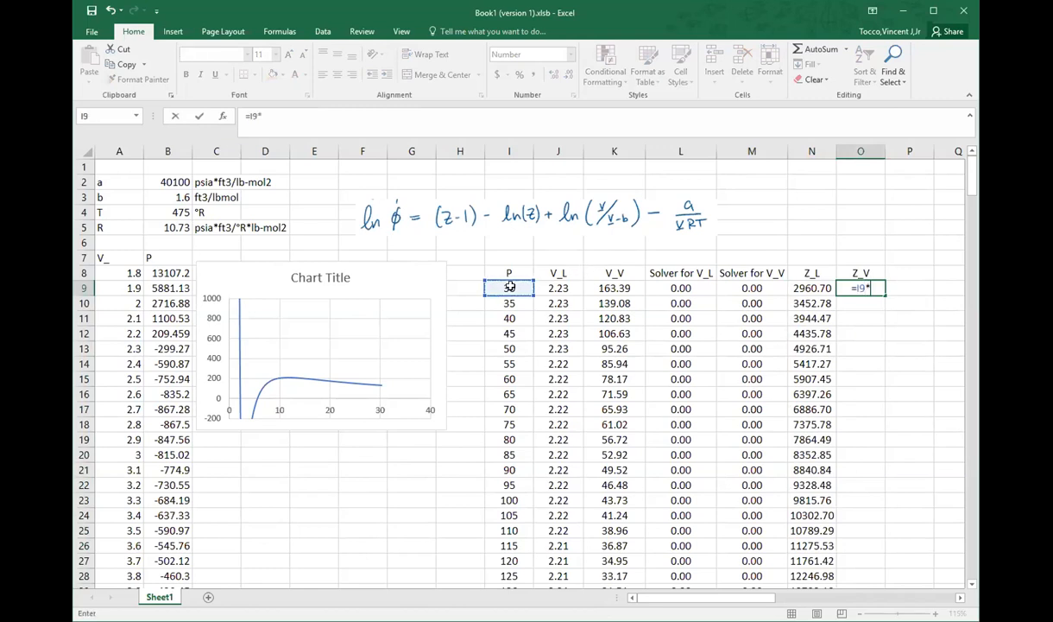
pyautogui.click(588, 289)
pyautogui.write('/(')
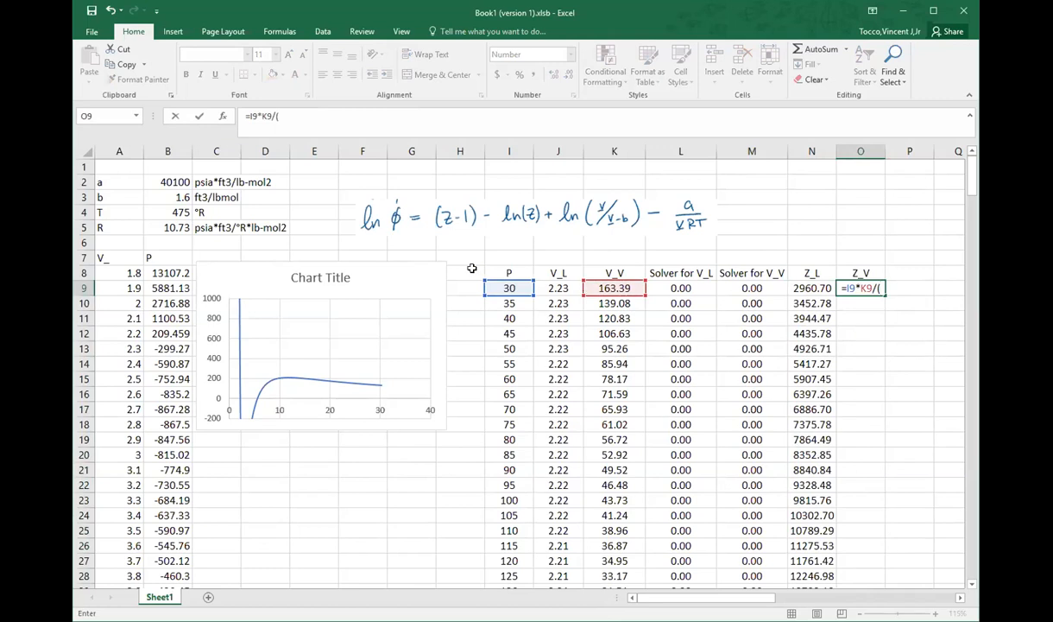
pyautogui.click(159, 224)
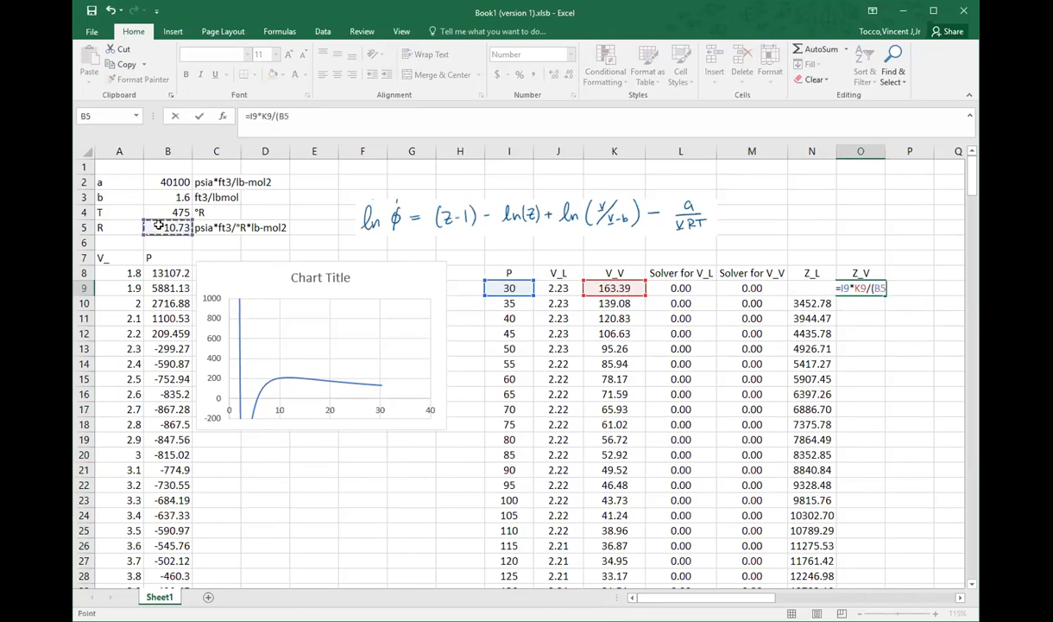
pyautogui.press('F4')
pyautogui.write('*')
pyautogui.click(163, 210)
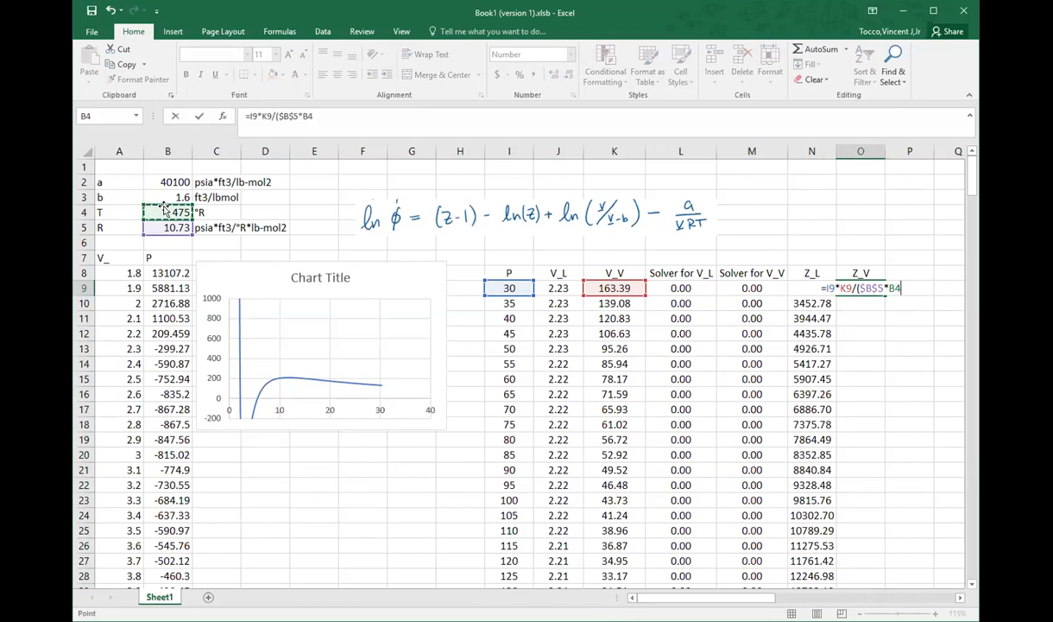
pyautogui.press('F4')
pyautogui.write(')')
pyautogui.press('Return')
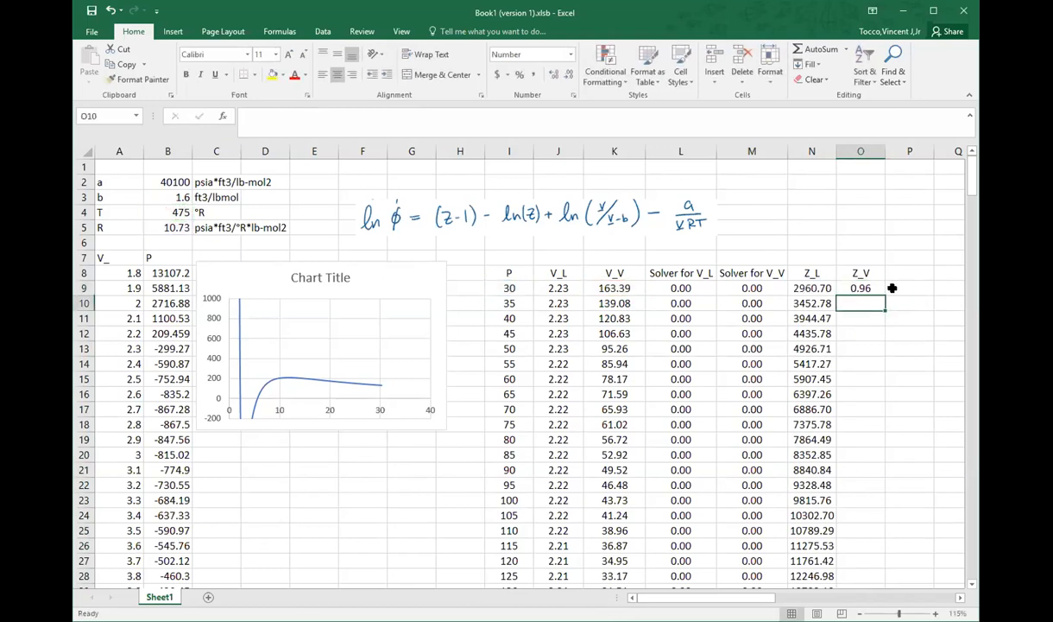
# Step: Enclose the denominator in N9 in parentheses, making it =I9*J9/($B$5*$B$4), and fill the formula down the Z_L column
pyautogui.click(816, 288)
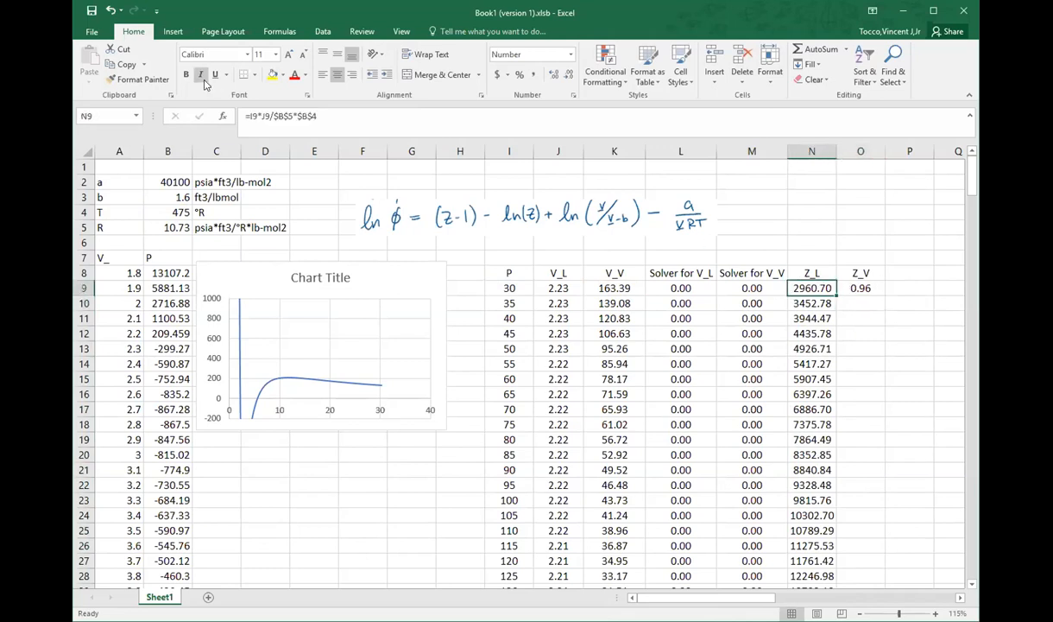
pyautogui.click(277, 115)
pyautogui.write('(')
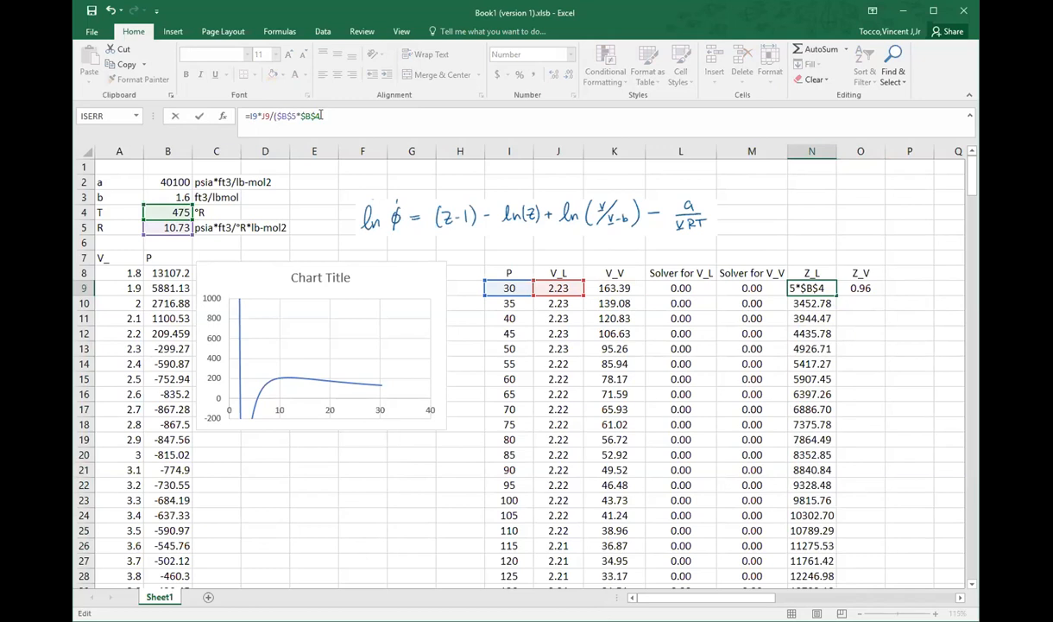
pyautogui.press('Return')
pyautogui.click(820, 289)
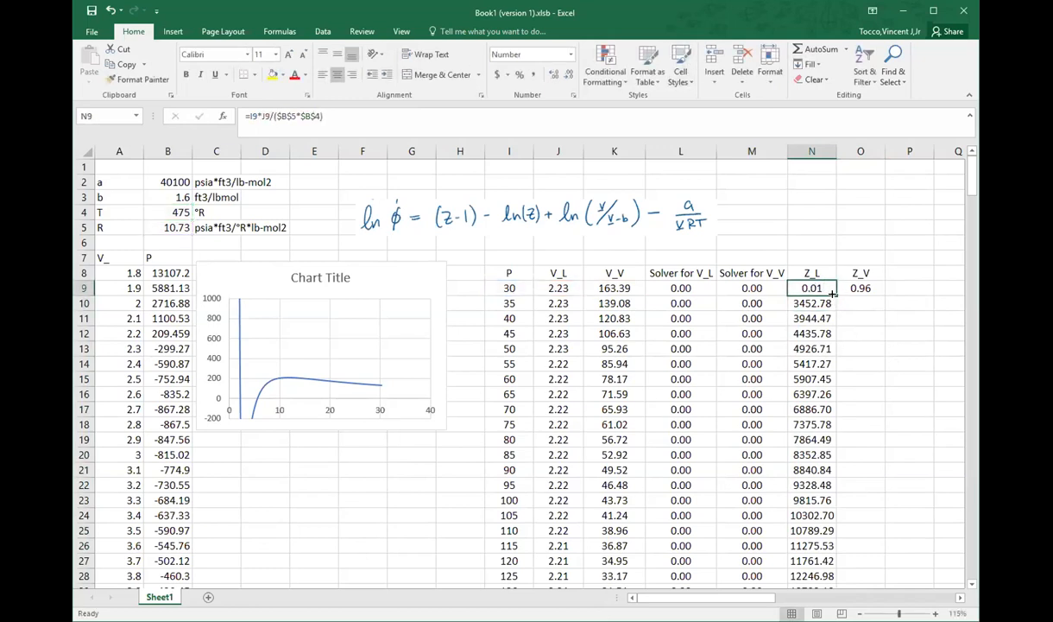
pyautogui.doubleClick(836, 294)
# Step: Fill the Z_V formula from O9 down to the last pressure row and review the column
pyautogui.click(874, 288)
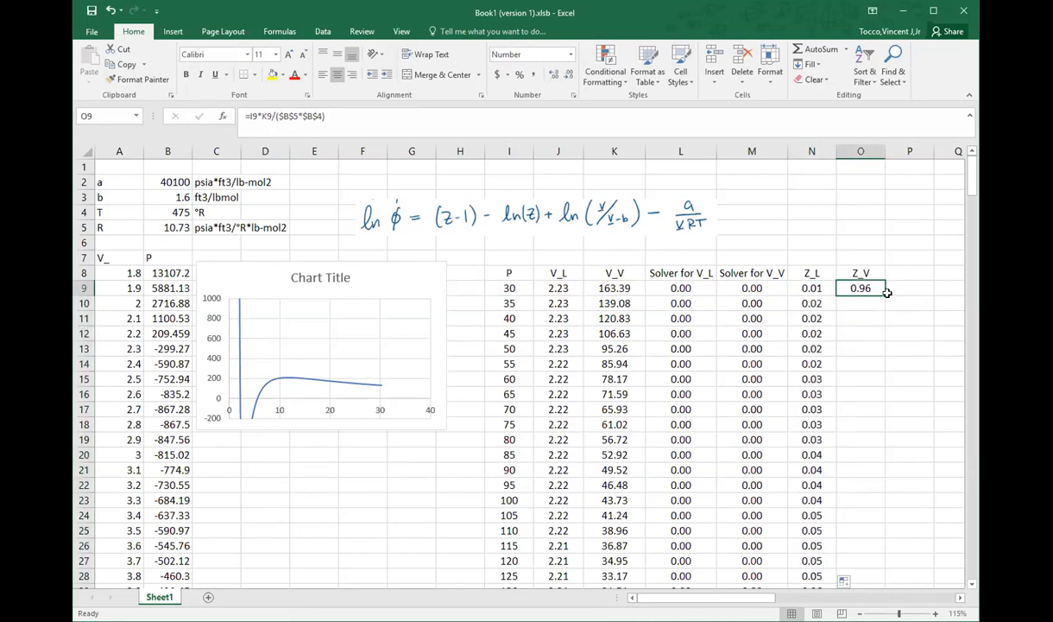
pyautogui.doubleClick(887, 293)
pyautogui.scroll(-5, 877, 357)
pyautogui.scroll(3, 877, 357)
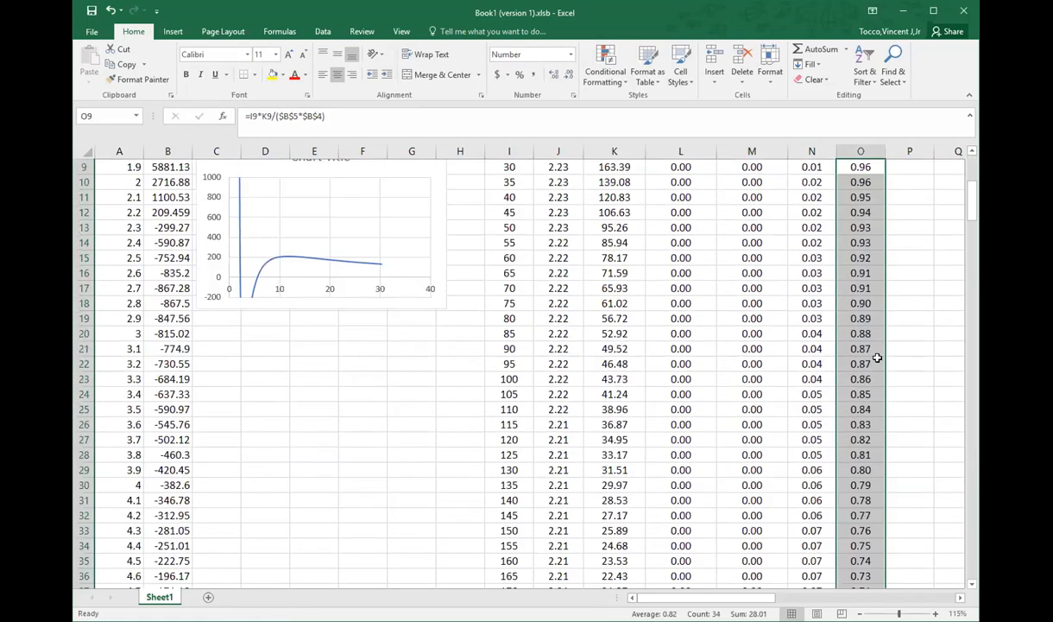
pyautogui.scroll(3, 877, 357)
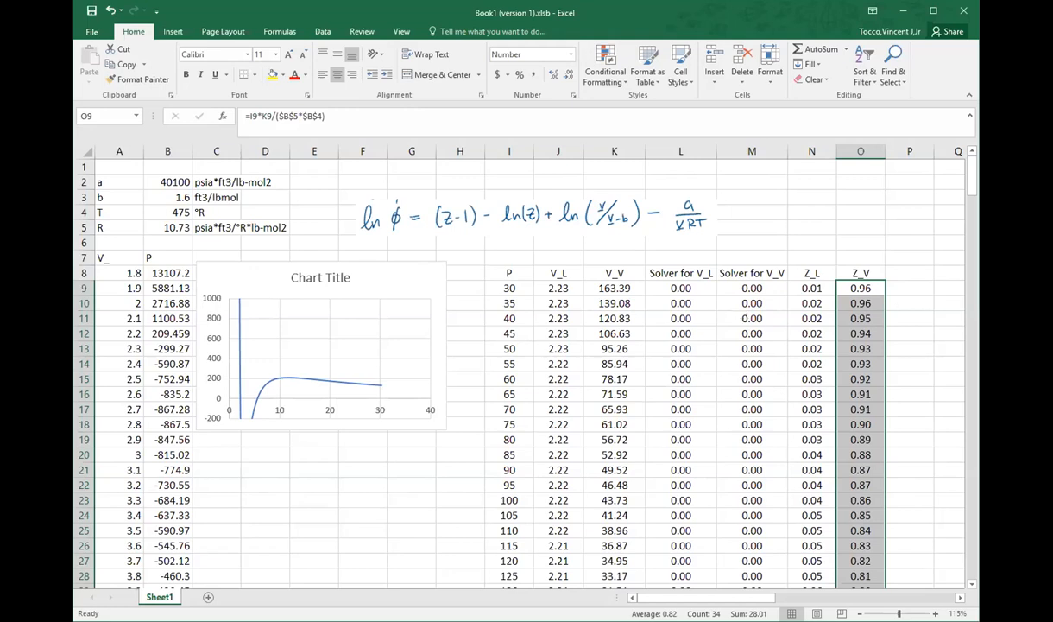
# Step: Move the handwritten ln φ equation picture above the results table so it spans roughly columns K to R
pyautogui.click(893, 273)
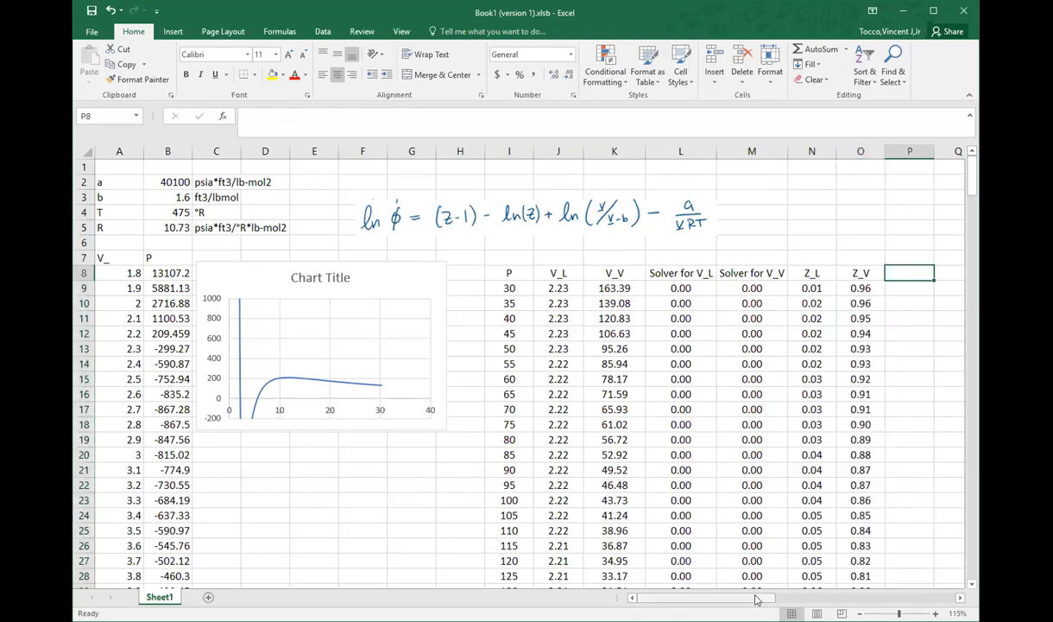
pyautogui.moveTo(755, 600); pyautogui.dragTo(782, 600)
pyautogui.click(329, 217)
pyautogui.moveTo(329, 218); pyautogui.dragTo(626, 218)
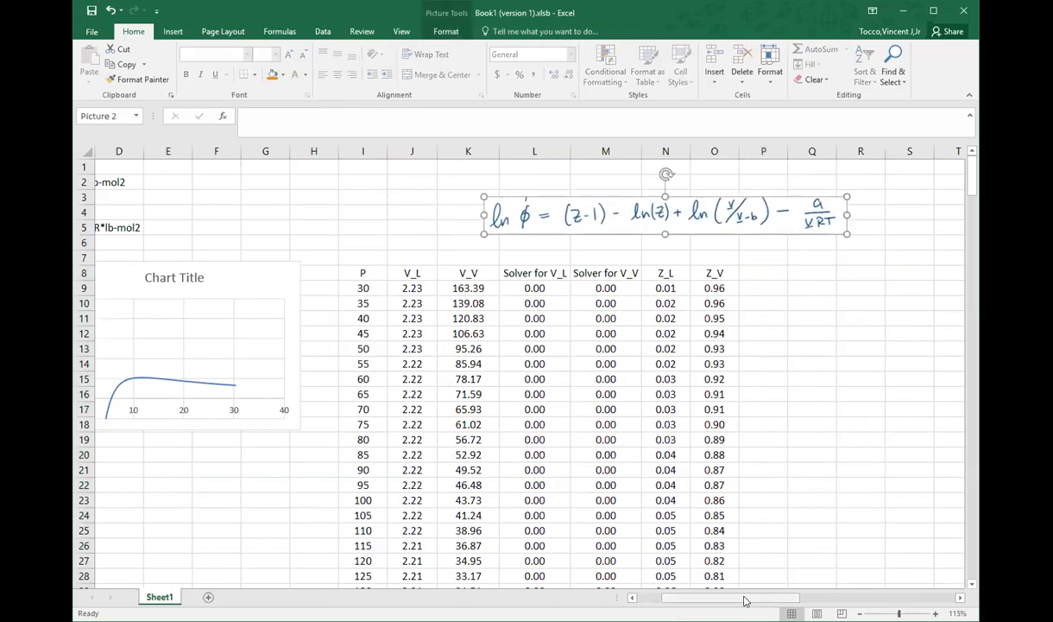
pyautogui.moveTo(746, 600); pyautogui.dragTo(754, 600)
# Step: Label cell P8 as f_L and cell Q8 as f_V
pyautogui.click(721, 275)
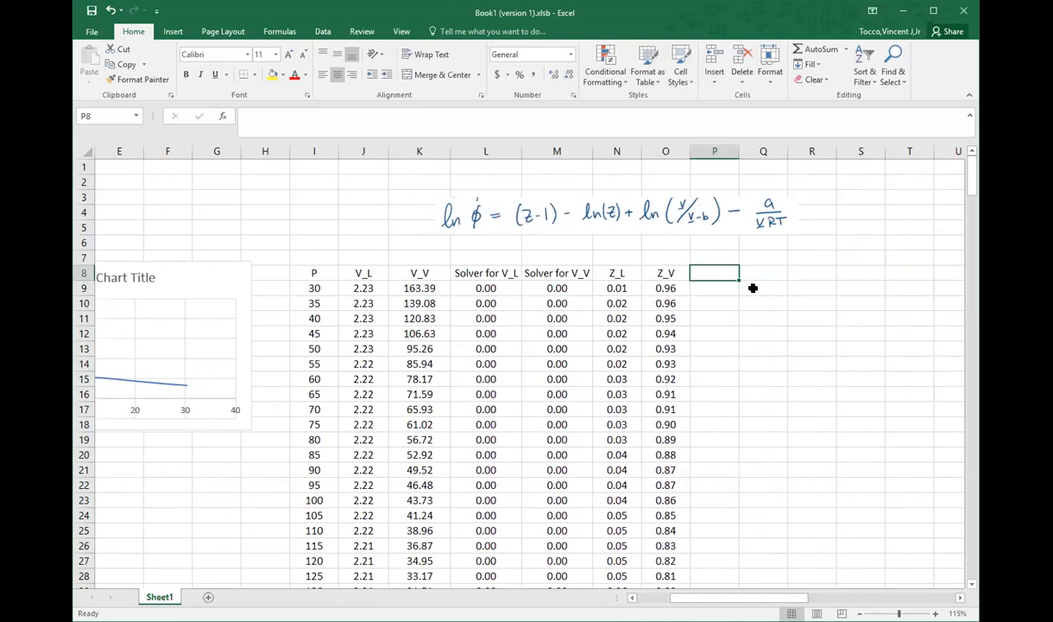
pyautogui.write('f_')
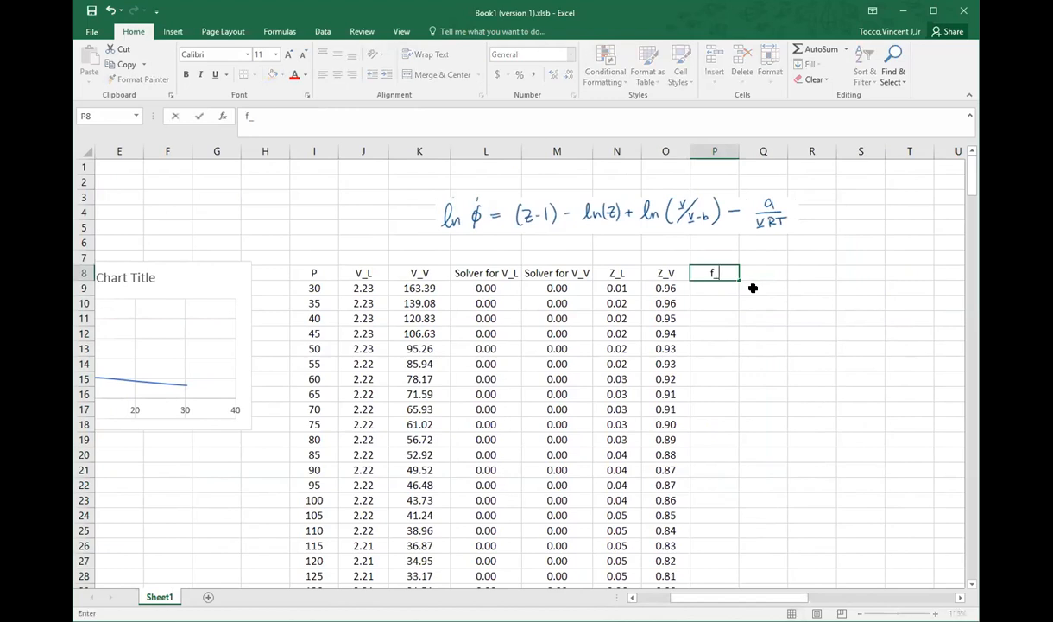
pyautogui.write('L')
pyautogui.press('Tab')
pyautogui.write('f_V')
pyautogui.press('Return')
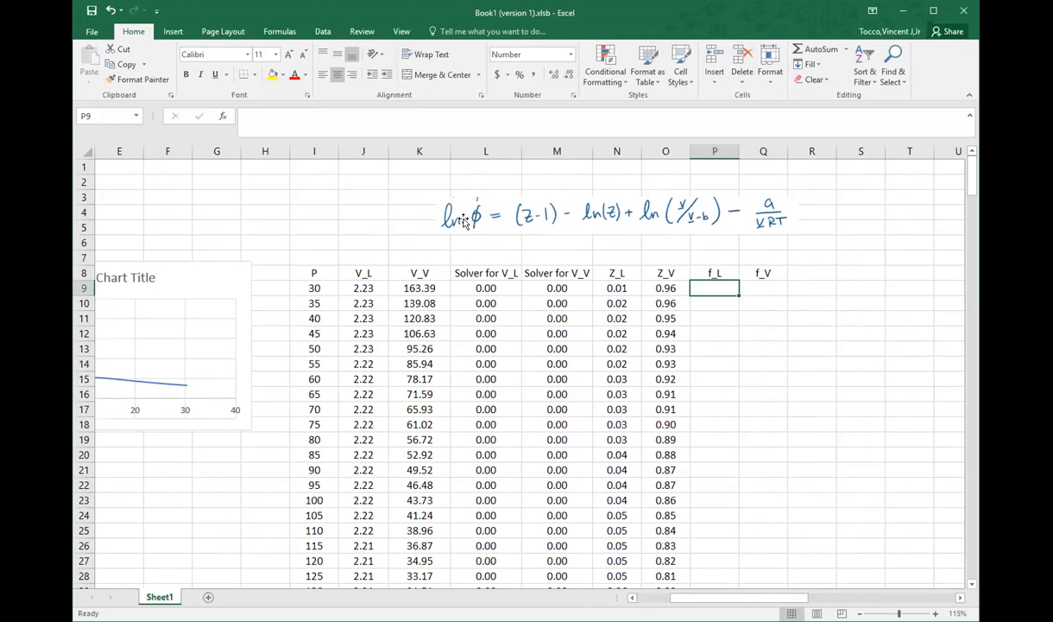
# Step: Start the liquid fugacity formula in P9 as =I9*exp(N9-1)-ln(N9)+, using the pressure and Z_L of the first row
pyautogui.write('=')
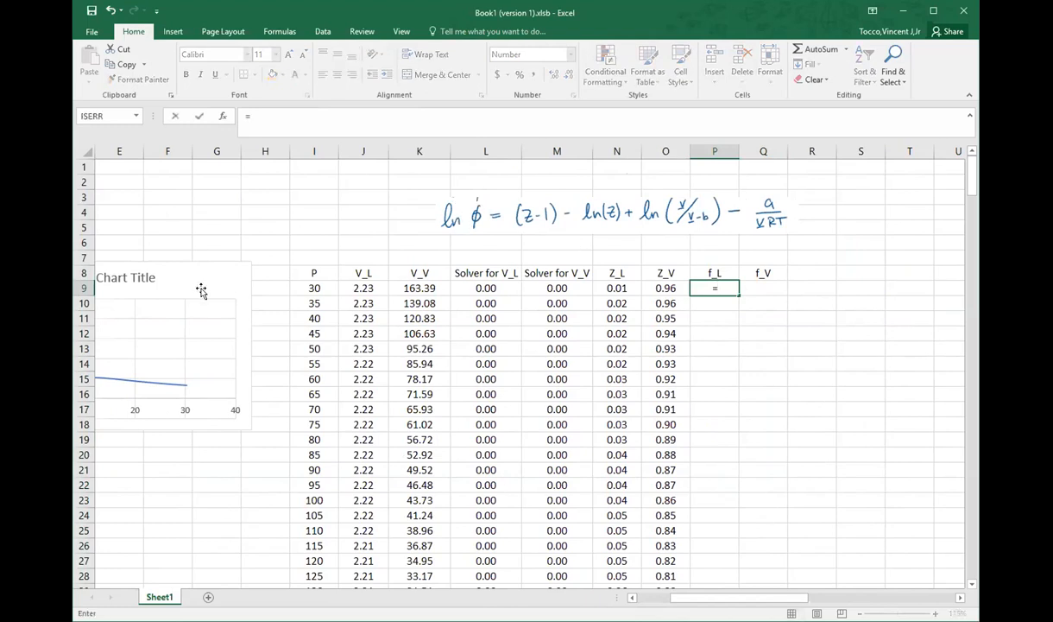
pyautogui.click(318, 287)
pyautogui.write('*')
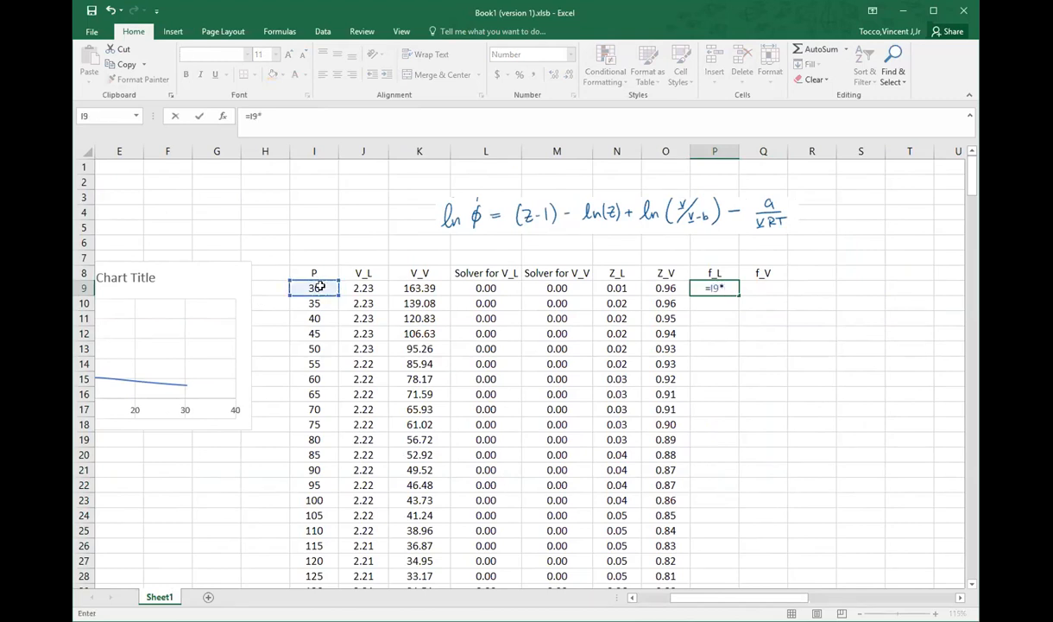
pyautogui.write('exp(')
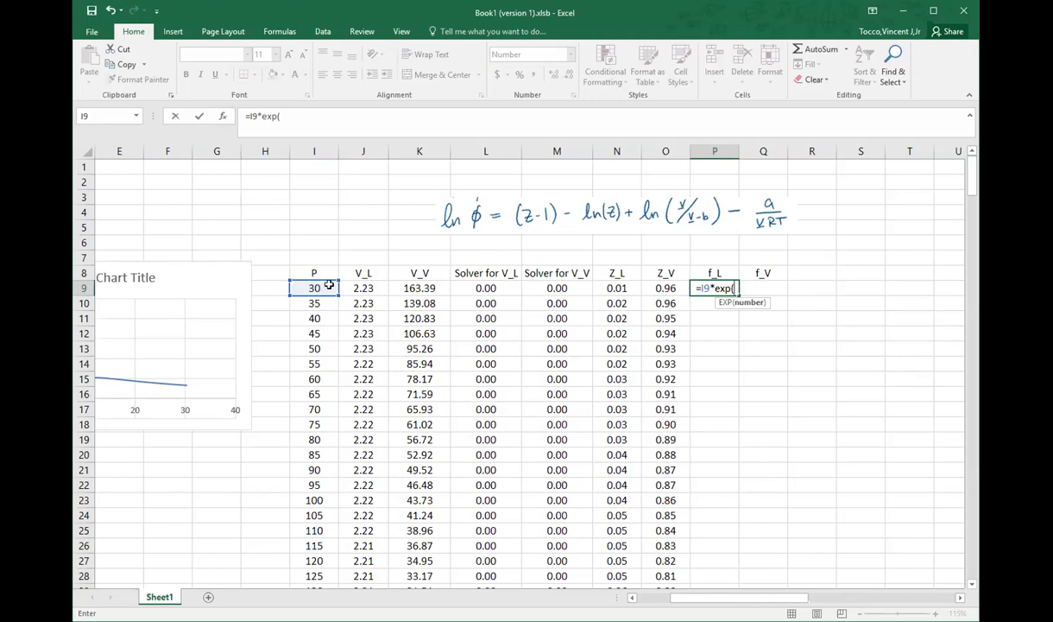
pyautogui.click(612, 290)
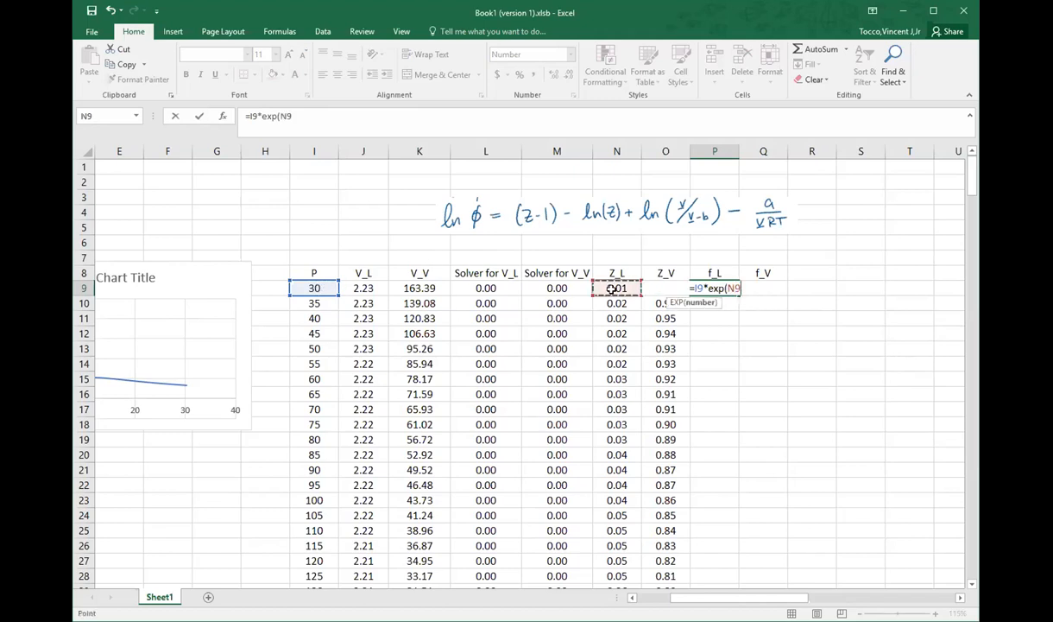
pyautogui.write('-1)-')
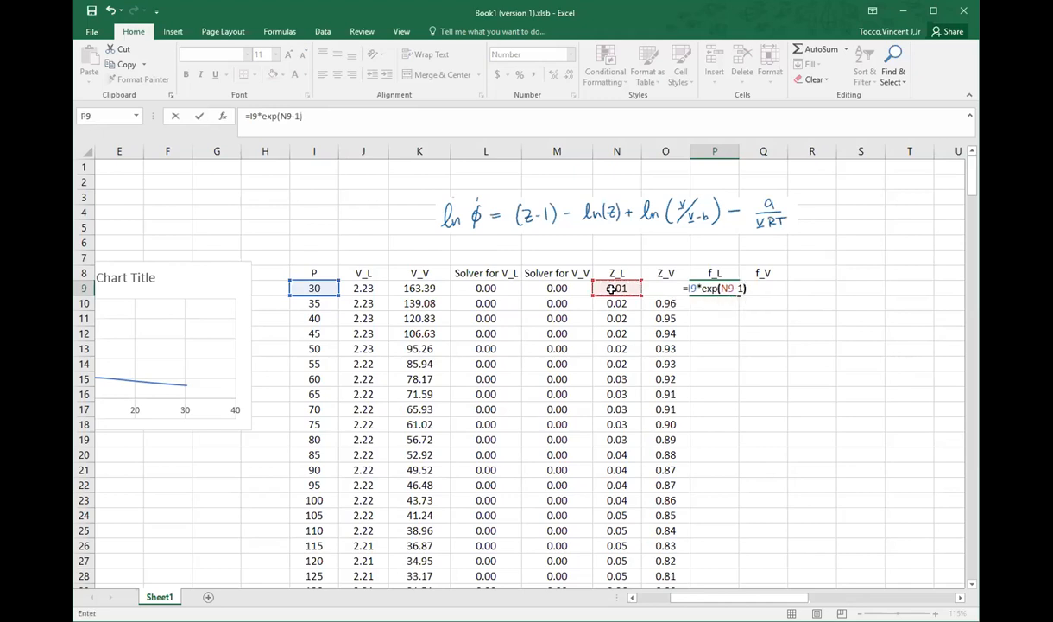
pyautogui.write('ln')
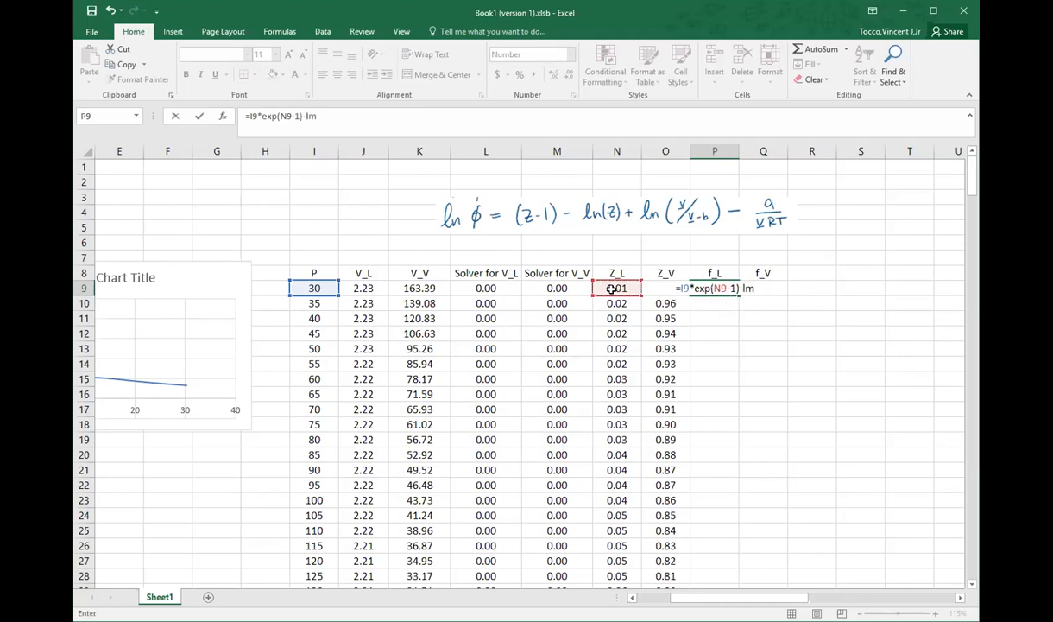
pyautogui.write('(')
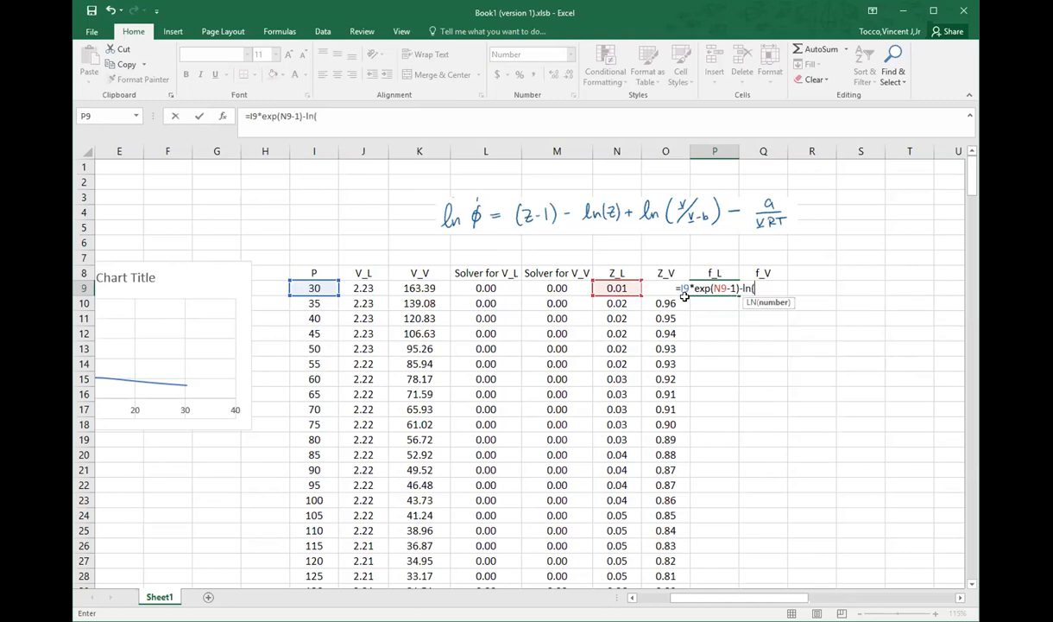
pyautogui.click(615, 288)
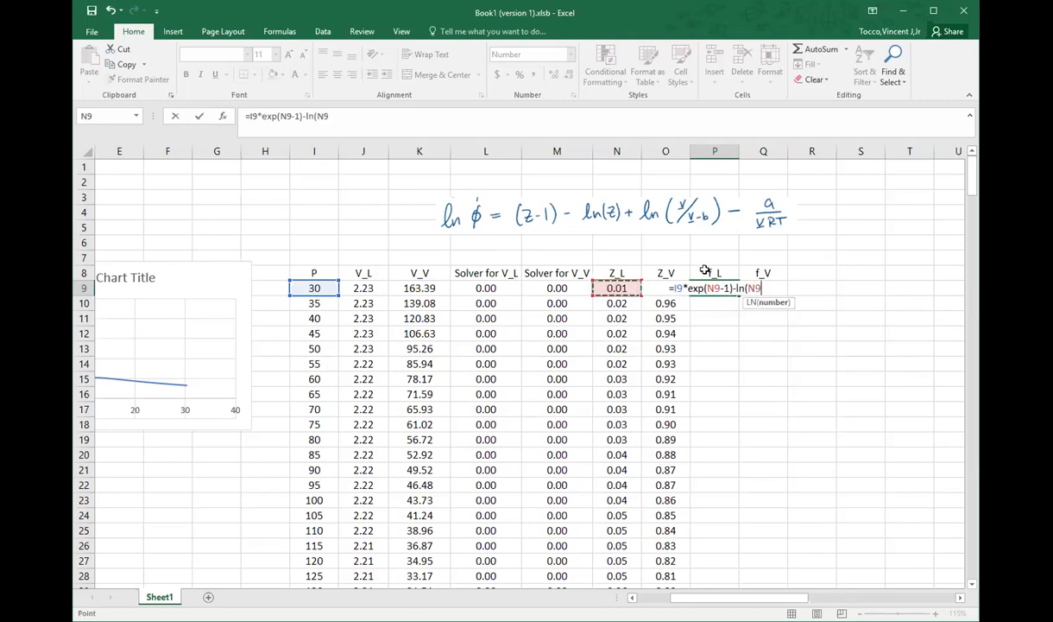
pyautogui.write('+')
pyautogui.press('BackSpace')
pyautogui.write(')+')
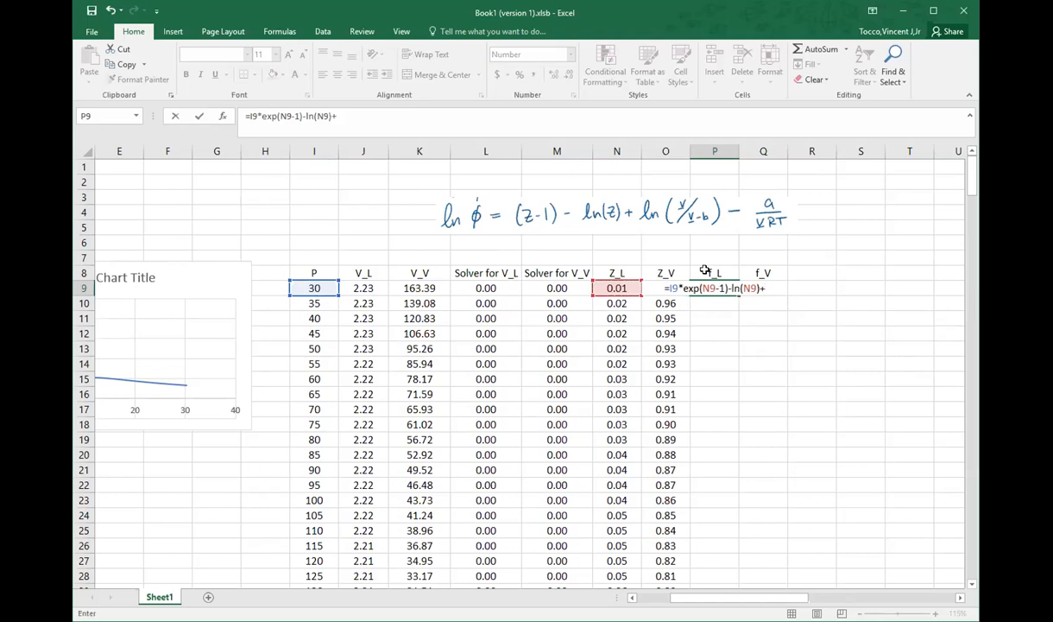
pyautogui.write('ln(')
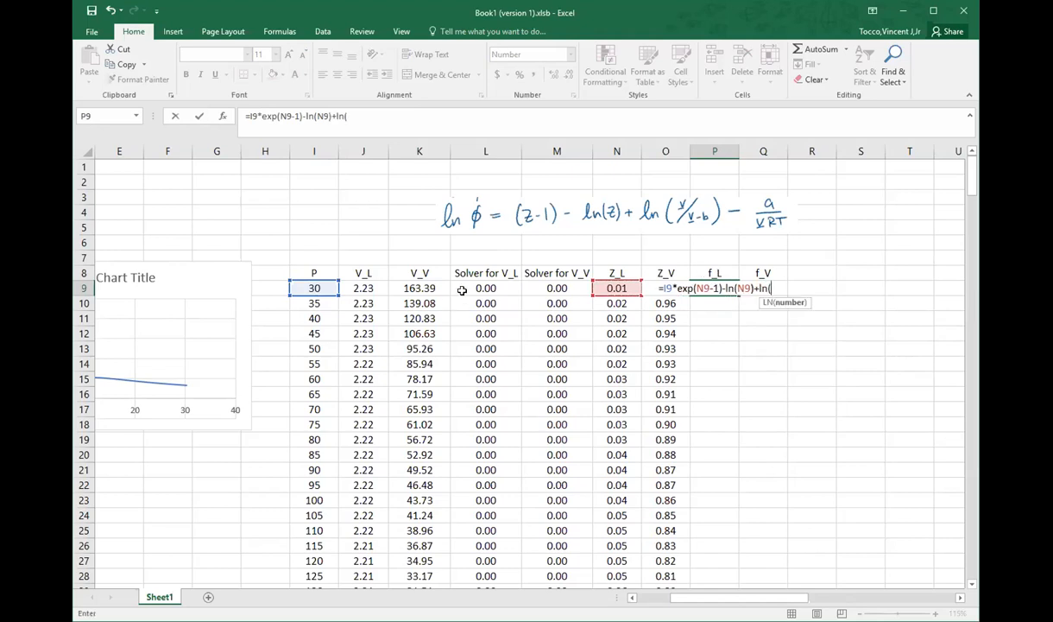
# Step: Add the term ln(J9/(J9-$B$3)) to the P9 formula and enter it, accepting the proposed parenthesis correction
pyautogui.click(355, 288)
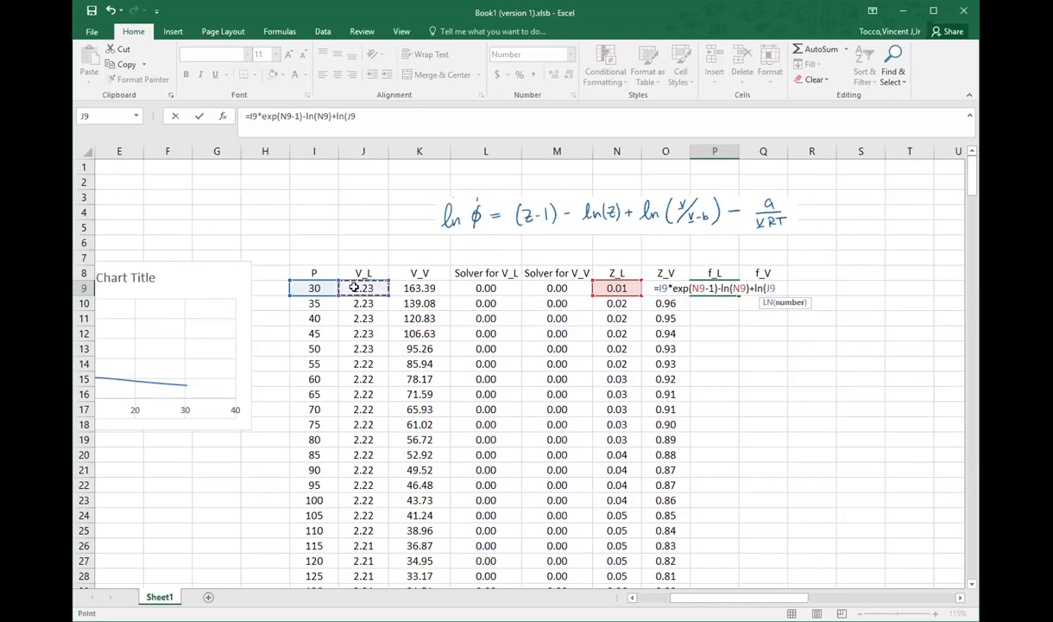
pyautogui.write('/(')
pyautogui.click(358, 287)
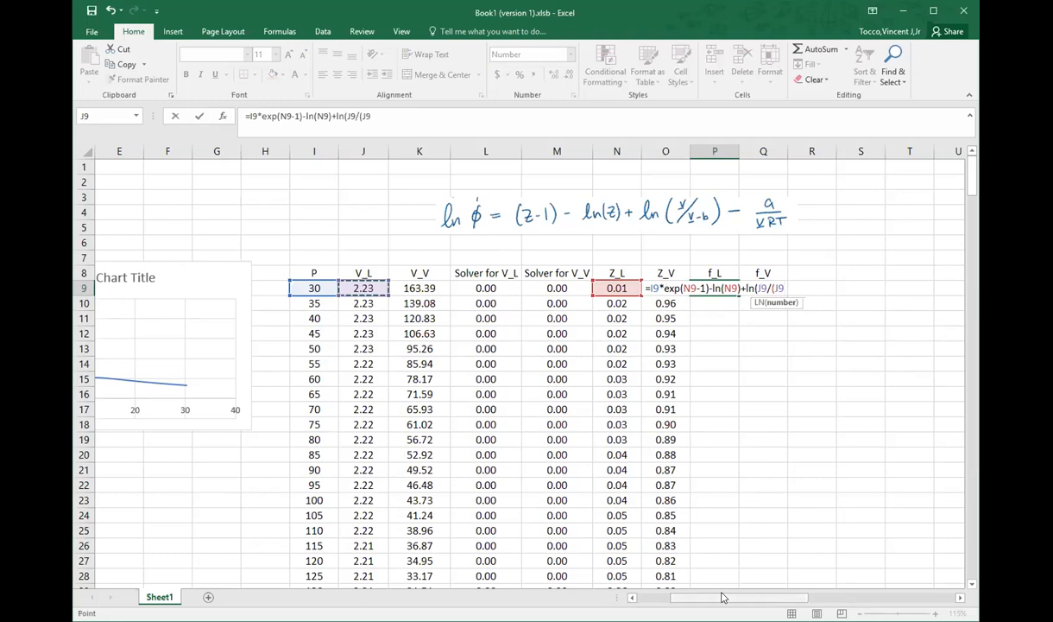
pyautogui.hscroll(-4, 691, 570)
pyautogui.write('-')
pyautogui.click(160, 198)
pyautogui.press('F4')
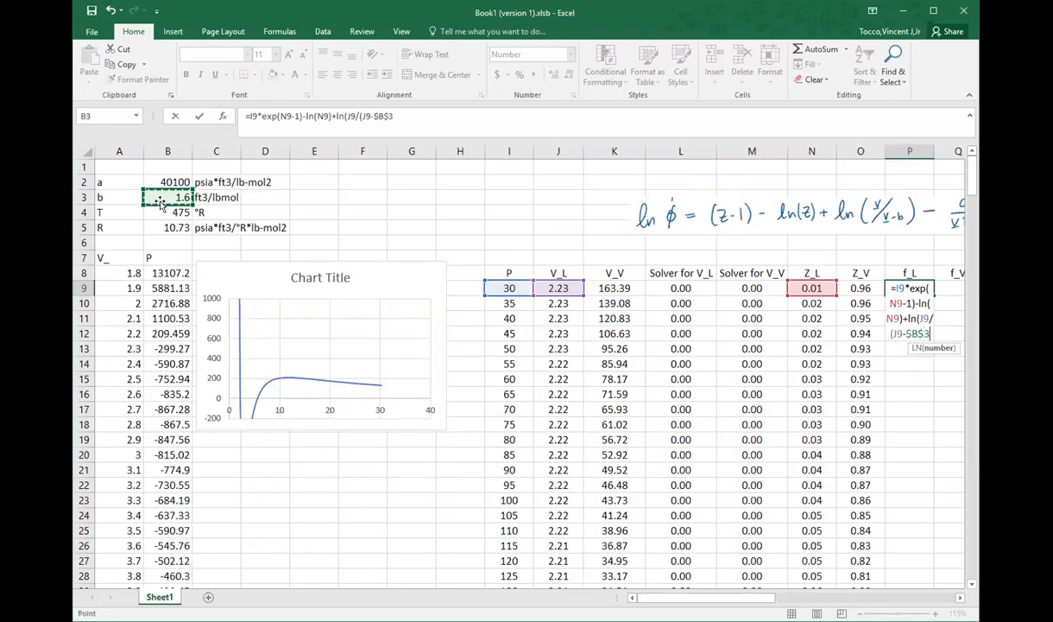
pyautogui.write('))')
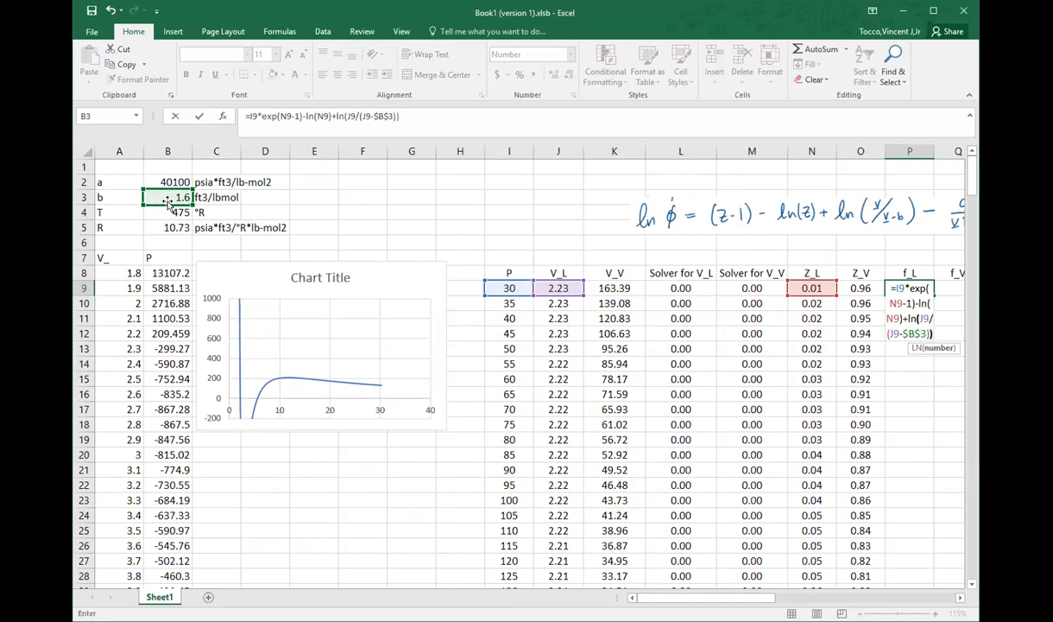
pyautogui.write(')')
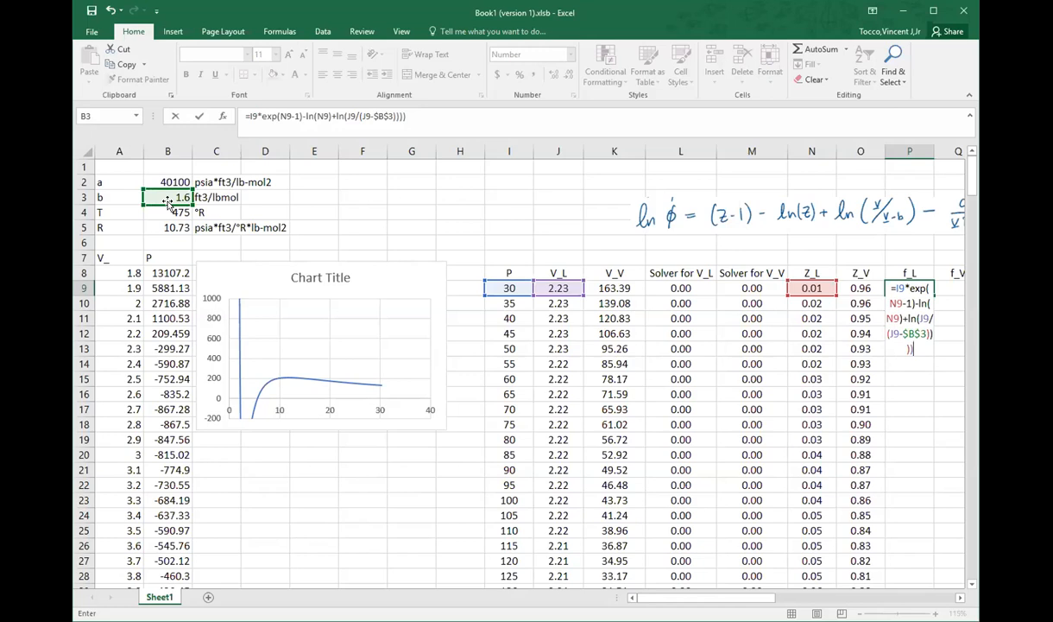
pyautogui.press('Return')
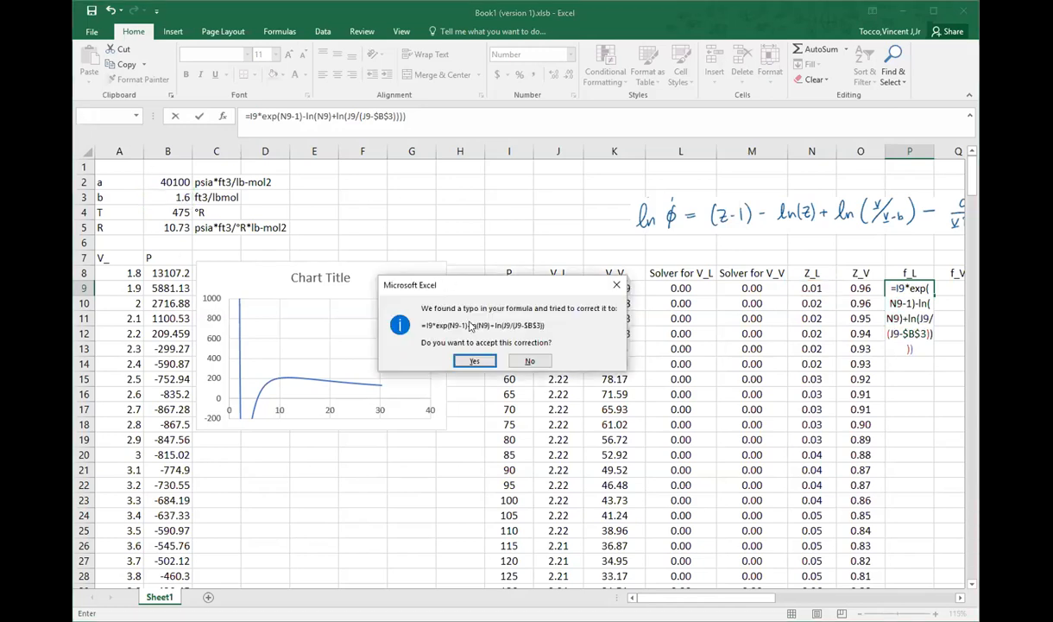
pyautogui.click(476, 361)
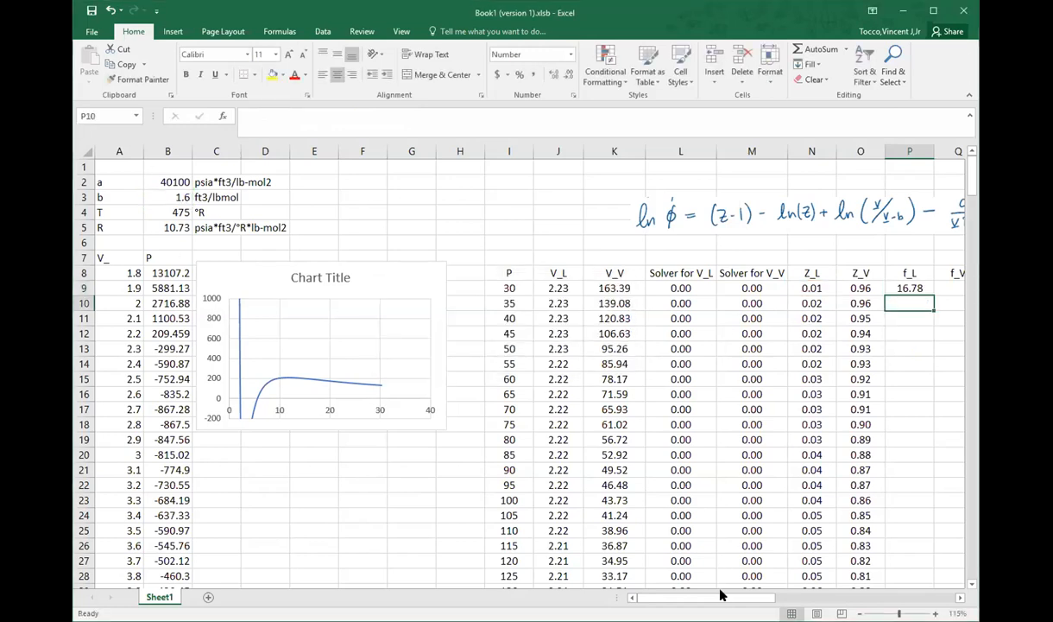
# Step: Reopen the P9 formula, remove its final closing parenthesis and append -$B$2/ to begin the a/(VRT) term
pyautogui.moveTo(724, 598); pyautogui.dragTo(754, 602)
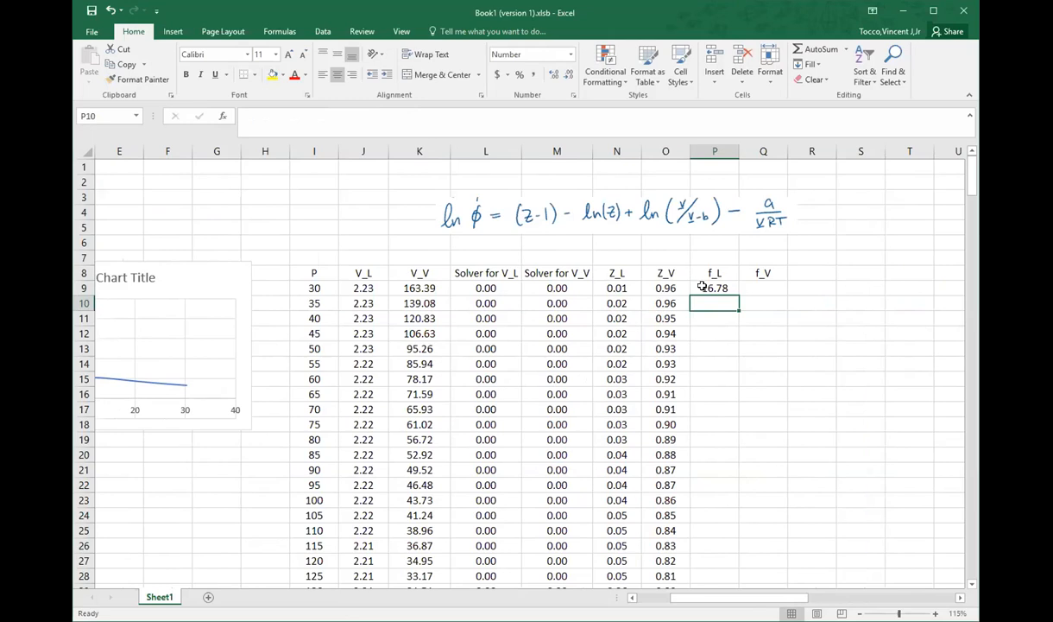
pyautogui.click(703, 287)
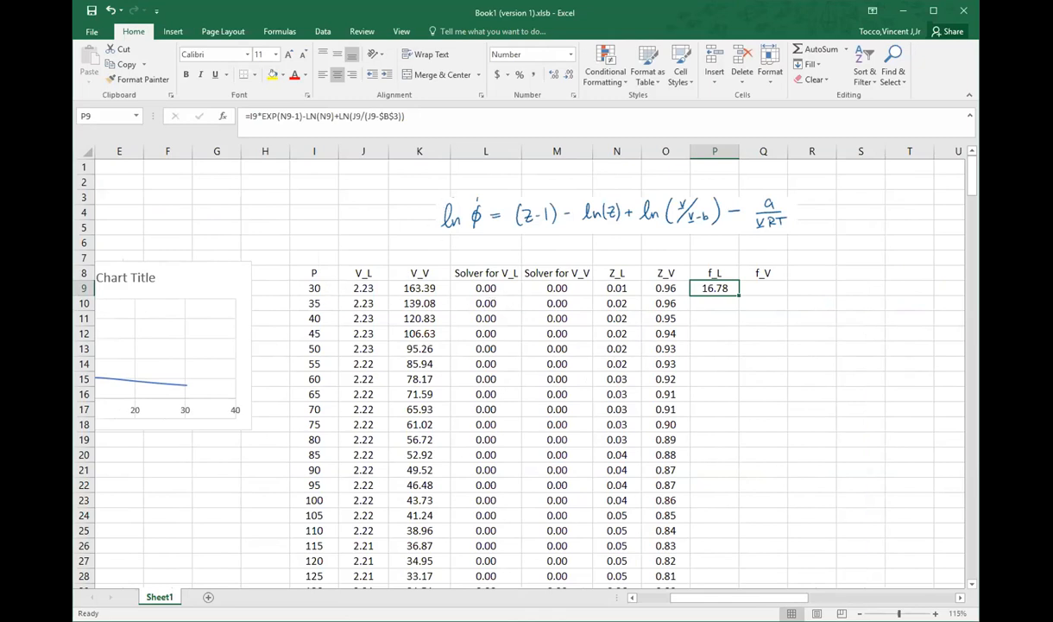
pyautogui.press('F2')
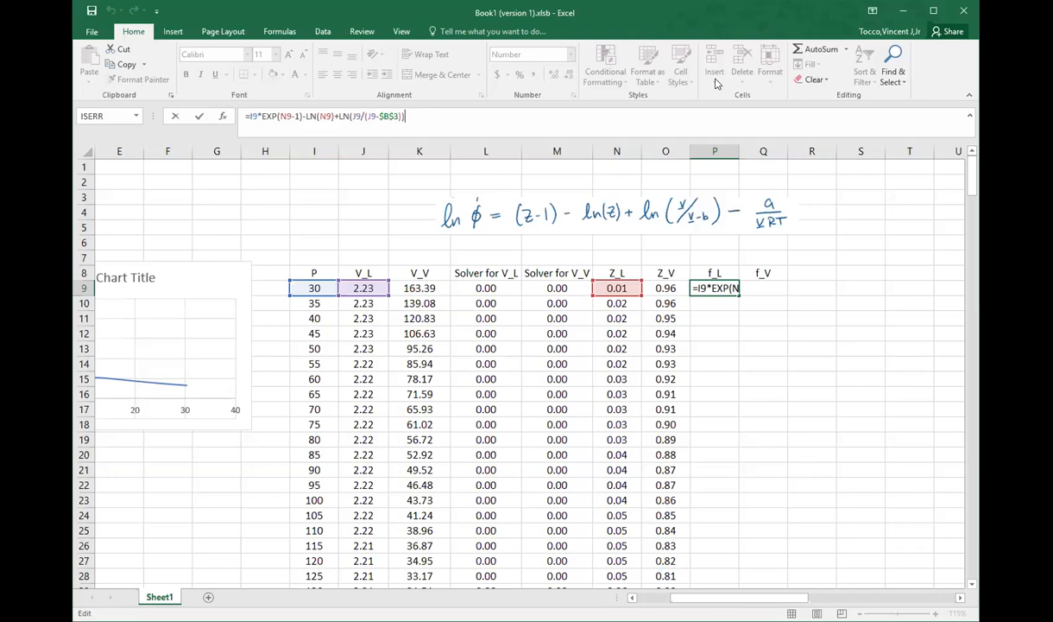
pyautogui.press('BackSpace')
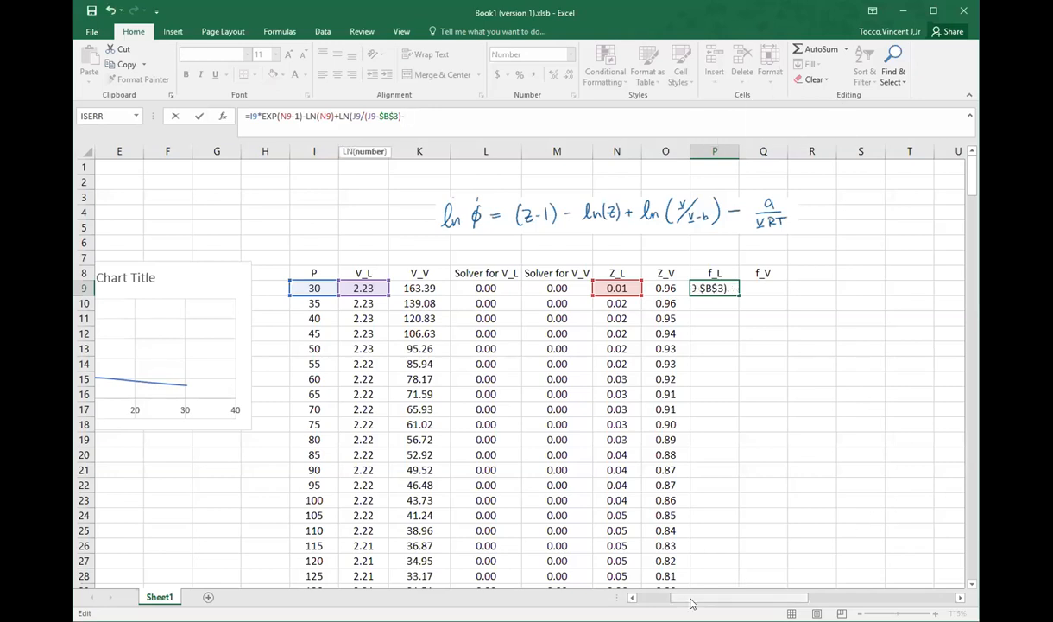
pyautogui.click(621, 598)
pyautogui.click(177, 181)
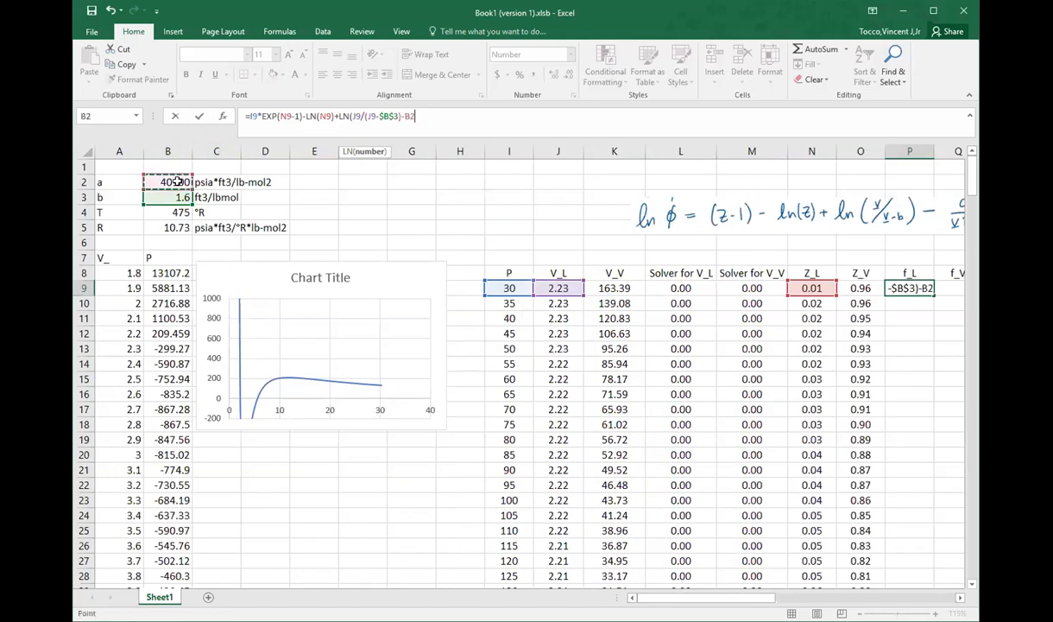
pyautogui.press('F4')
pyautogui.write('/')
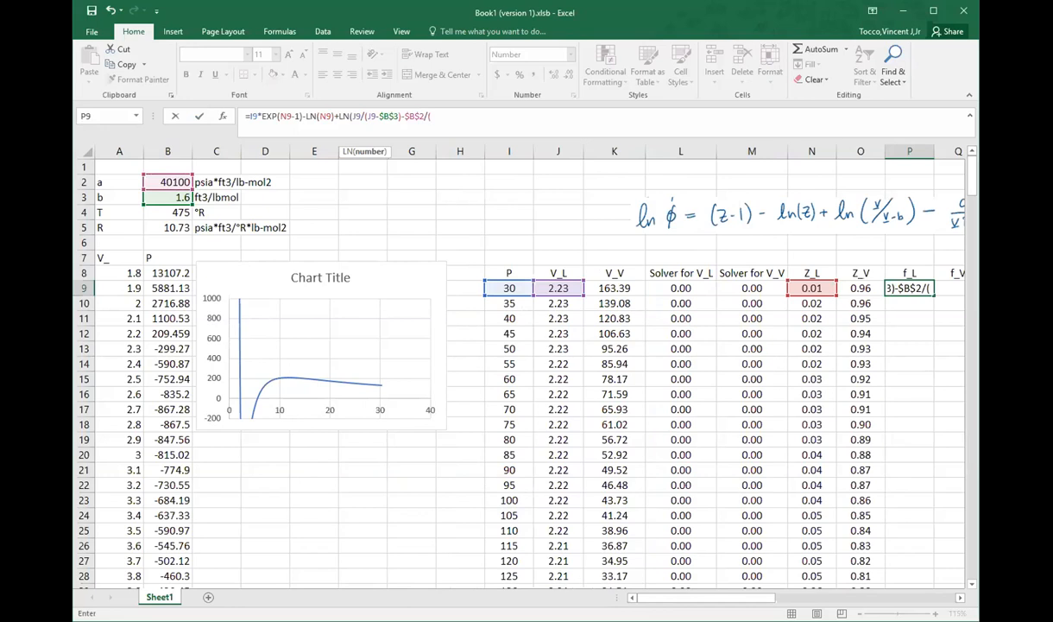
pyautogui.write('(')
# Step: Complete the last term of the P9 formula with the denominator (J9*$B$5*$B$4) and close the outer parenthesis
pyautogui.moveTo(742, 596); pyautogui.dragTo(776, 595)
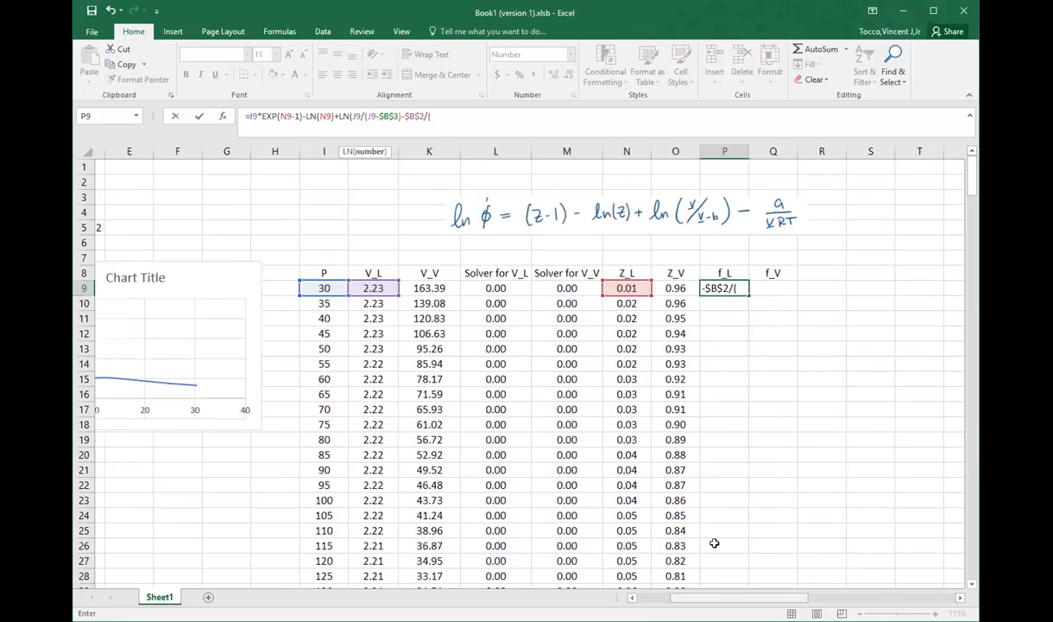
pyautogui.click(361, 288)
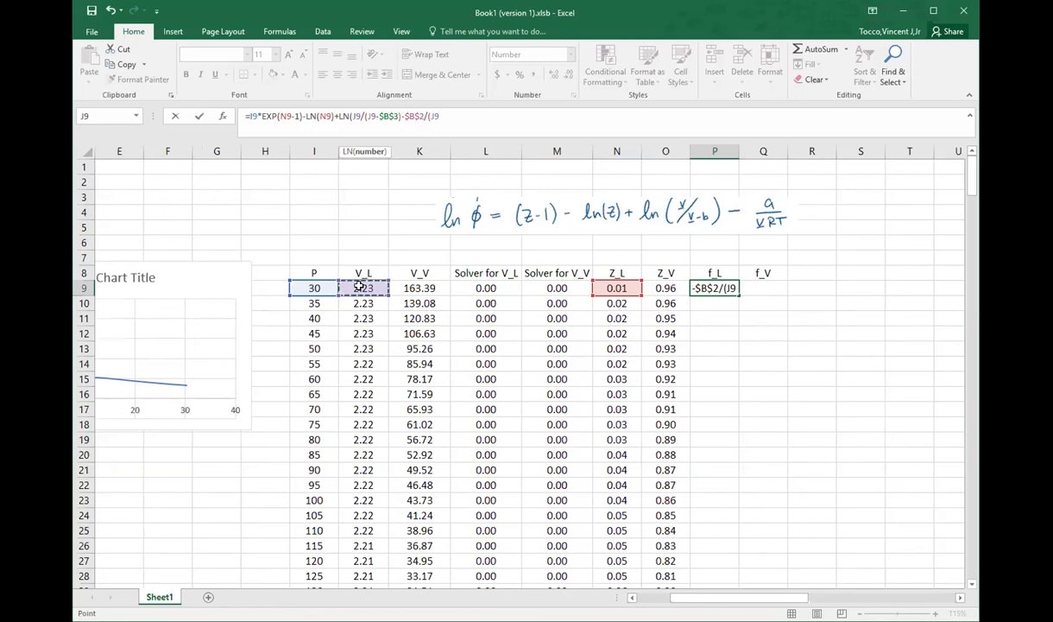
pyautogui.write('*')
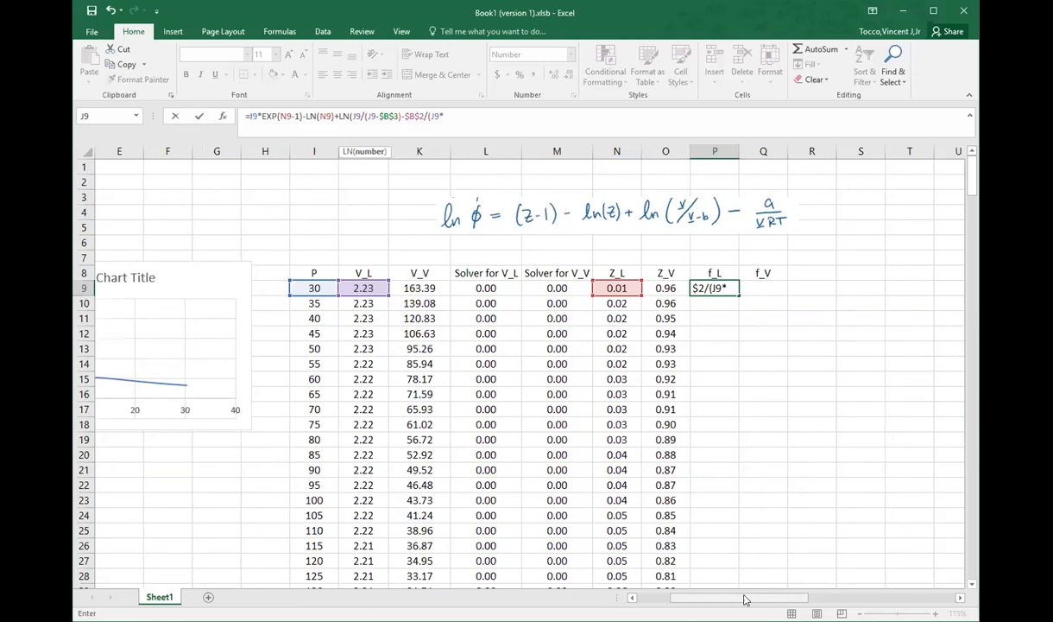
pyautogui.moveTo(745, 599); pyautogui.dragTo(715, 599)
pyautogui.click(159, 227)
pyautogui.press('F4')
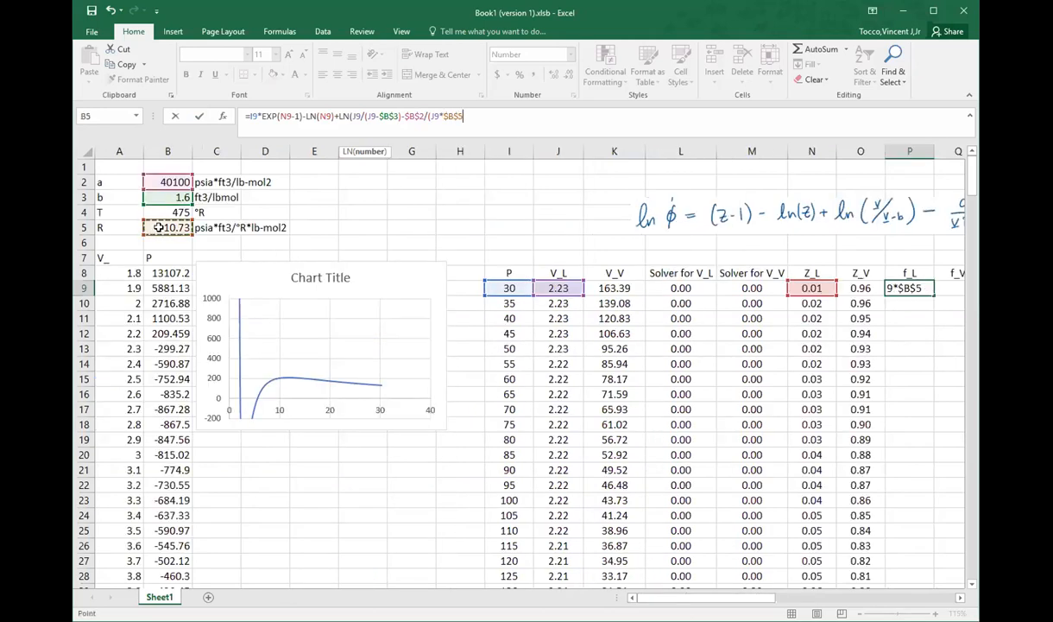
pyautogui.write('*')
pyautogui.click(157, 214)
pyautogui.press('F4')
pyautogui.write(')')
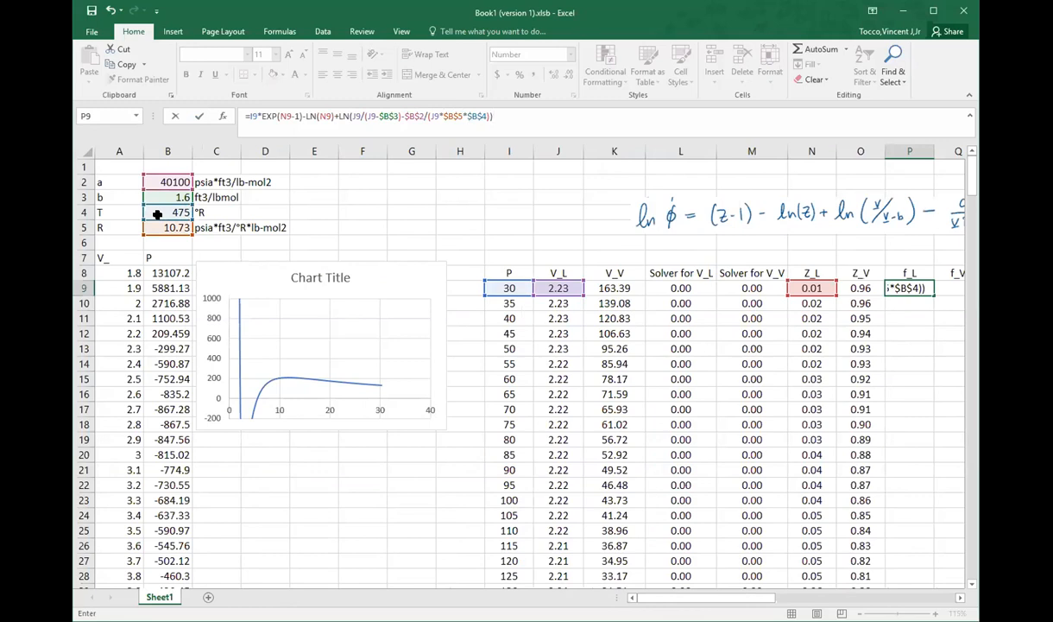
# Step: Correct the parentheses in P9 so it reads =I9*EXP((N9-1)-LN(N9)+LN(J9/(J9-$B$3))-$B$2/(J9*$B$5*$B$4)), and enter it
pyautogui.click(400, 115)
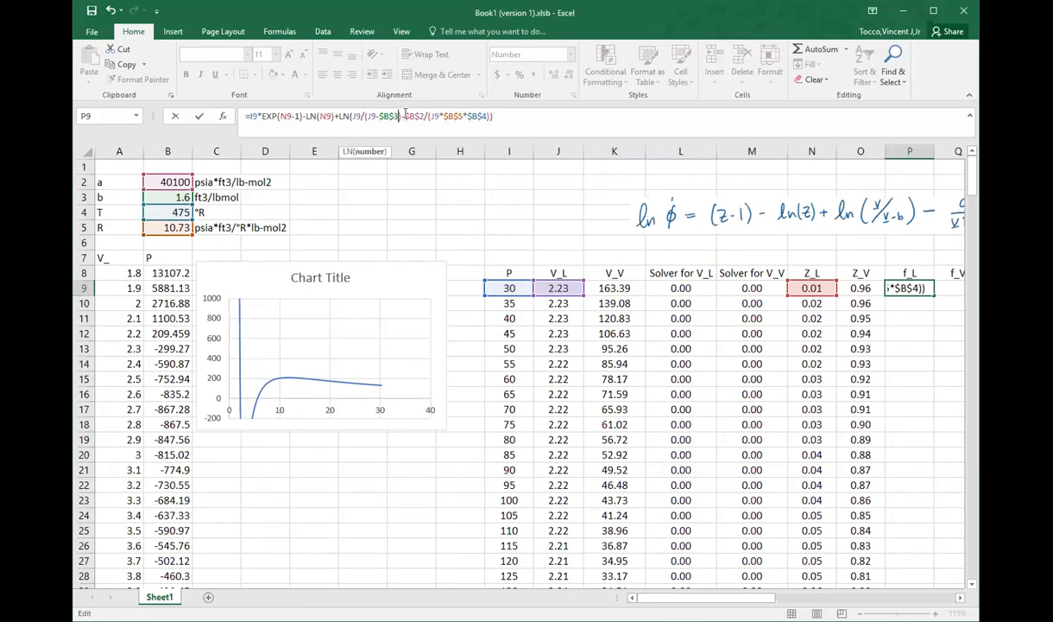
pyautogui.write(')')
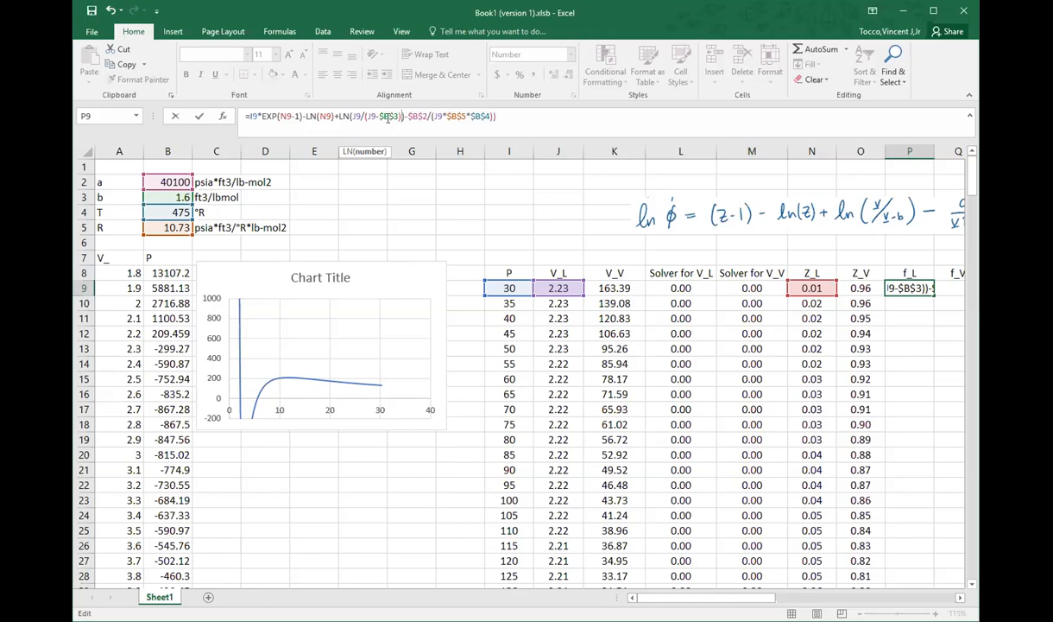
pyautogui.click(499, 117)
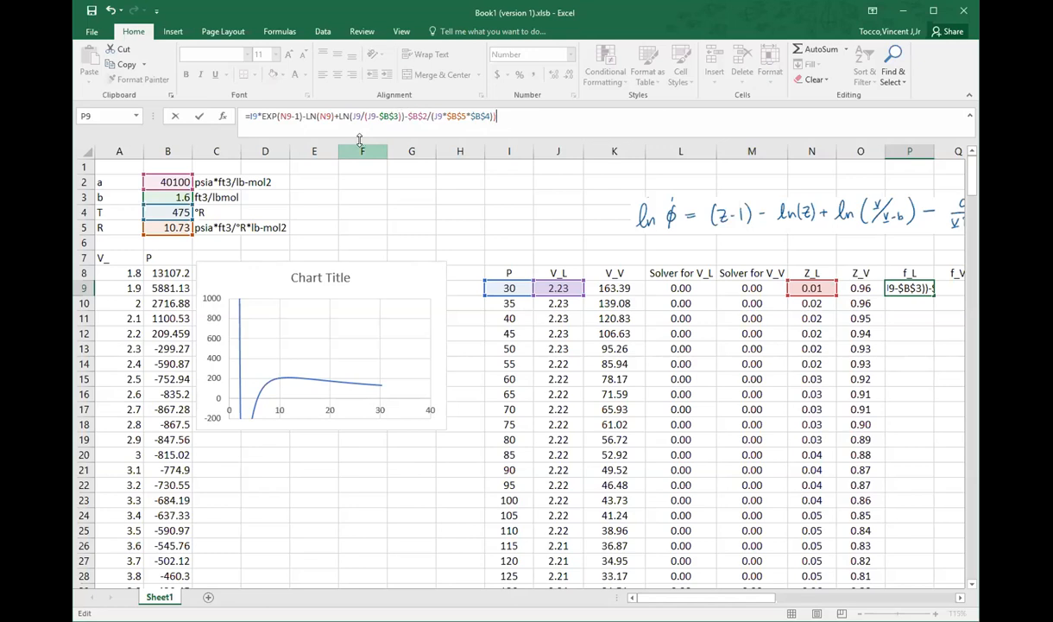
pyautogui.click(275, 116)
pyautogui.write('(')
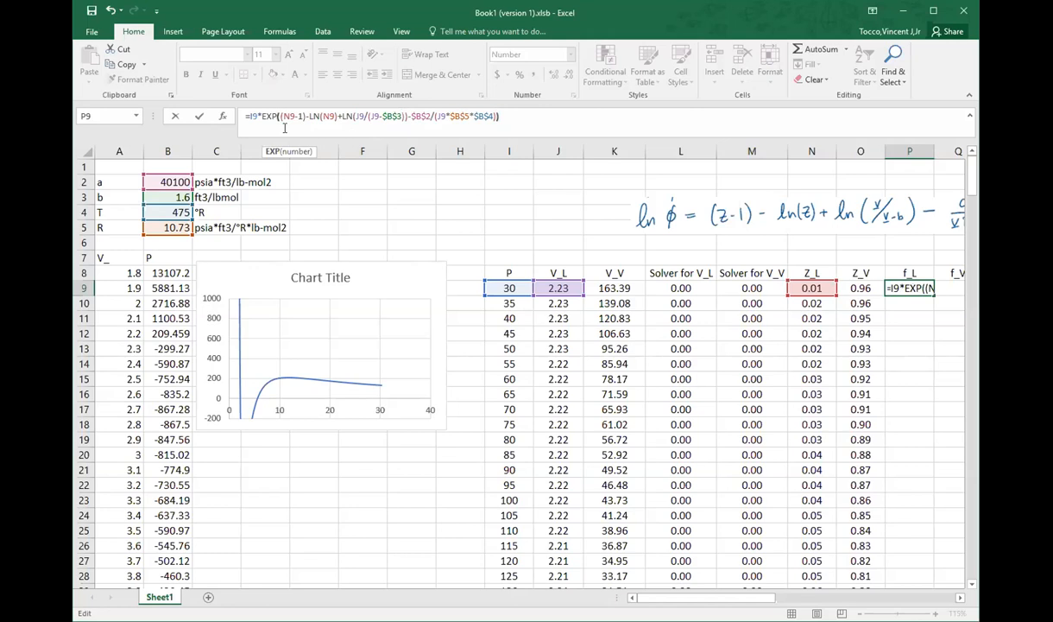
pyautogui.press('Return')
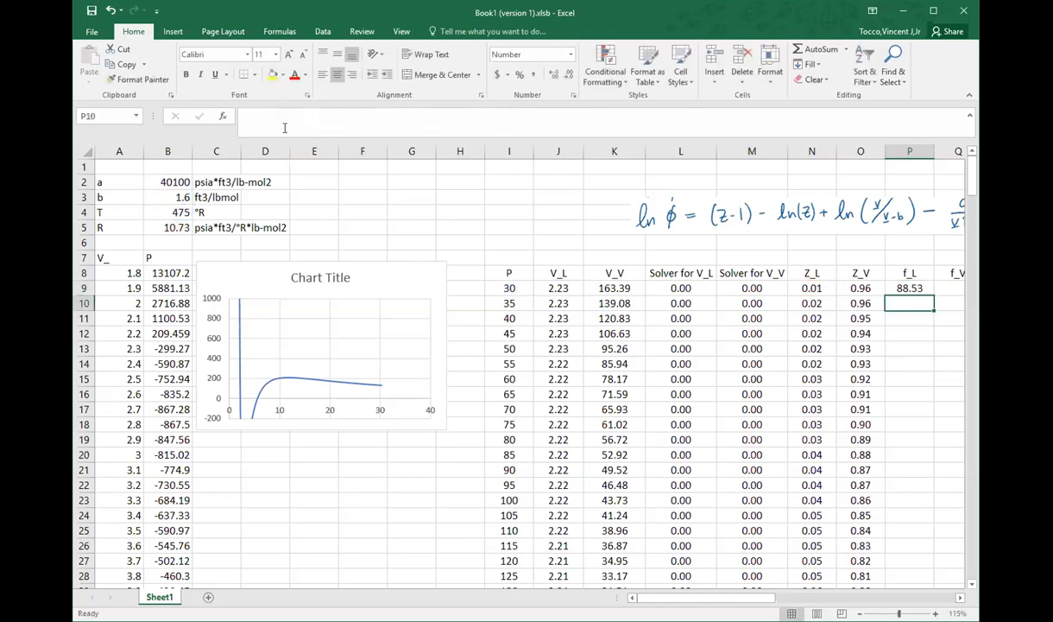
# Step: Copy the f_L formula from P9 into Q9 for f_V and correct its pressure reference from J9 to I9
pyautogui.press('Up')
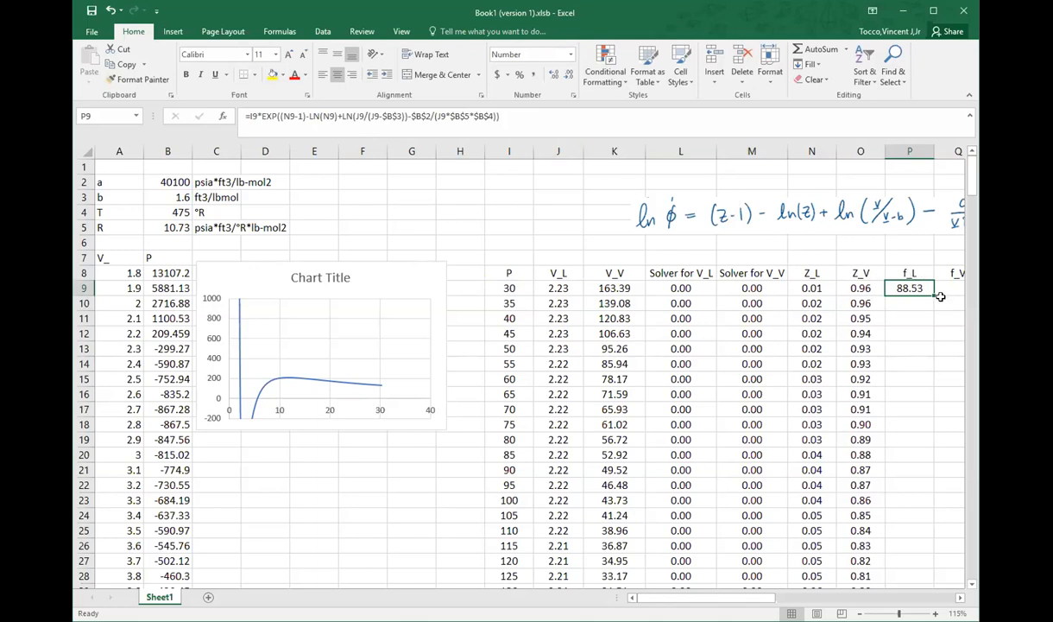
pyautogui.moveTo(929, 294); pyautogui.dragTo(956, 294)
pyautogui.moveTo(741, 598); pyautogui.dragTo(764, 518)
pyautogui.click(793, 287)
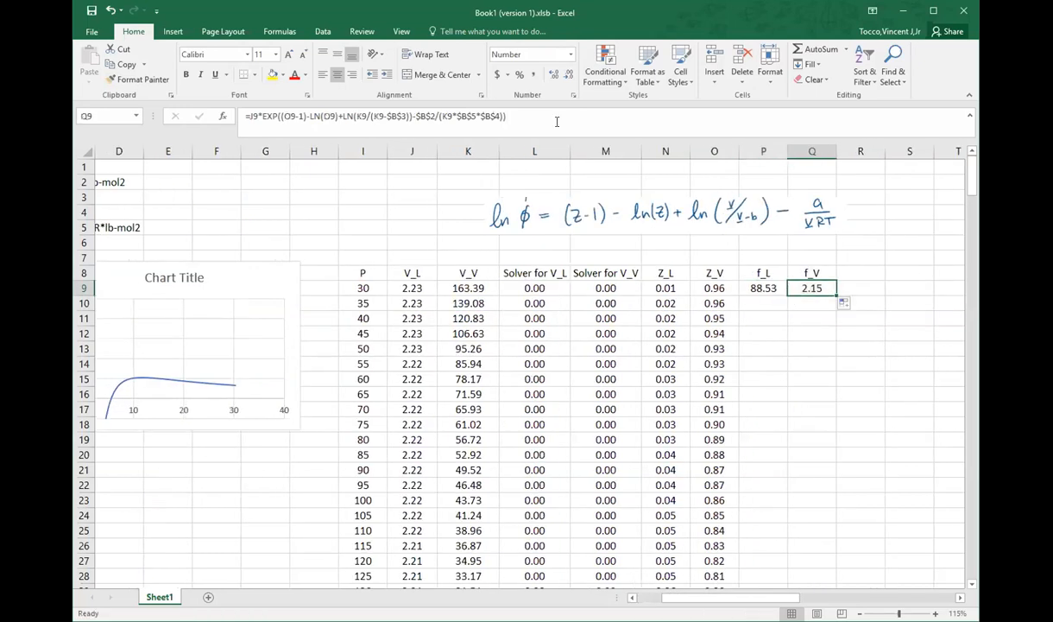
pyautogui.click(515, 118)
pyautogui.moveTo(413, 285); pyautogui.dragTo(375, 285)
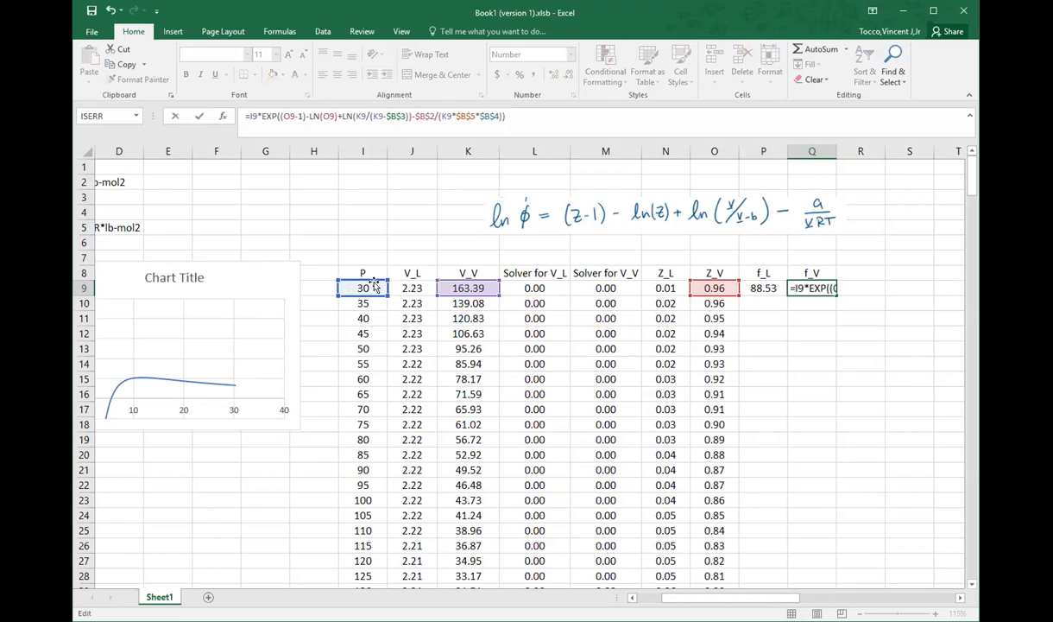
pyautogui.press('Return')
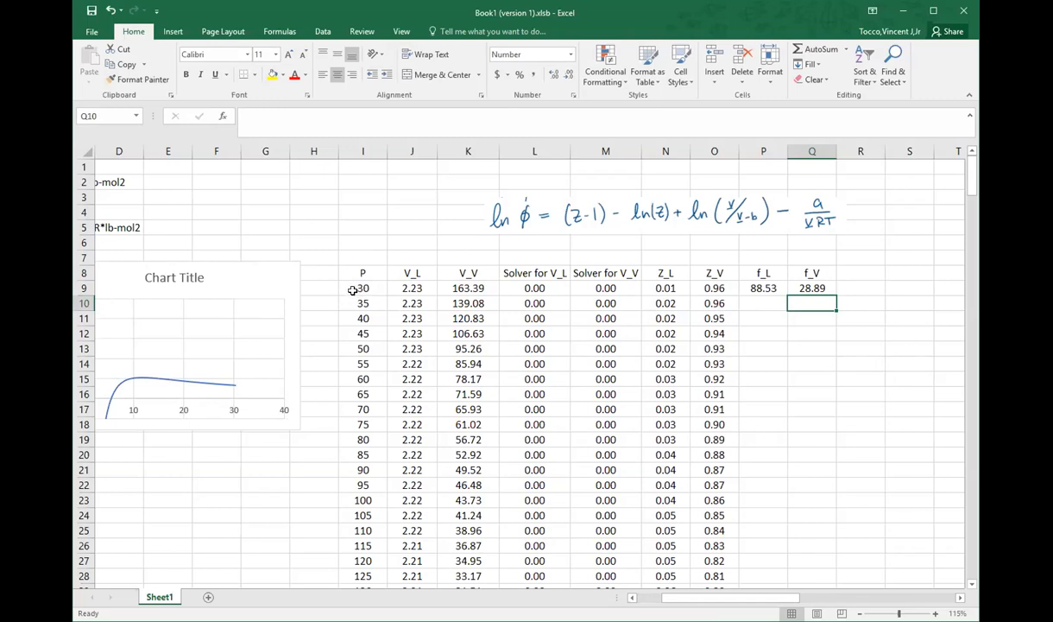
# Step: Fill the f_L and f_V formulas in P9:Q9 down through every pressure row and check the filled columns
pyautogui.moveTo(757, 288); pyautogui.dragTo(812, 288)
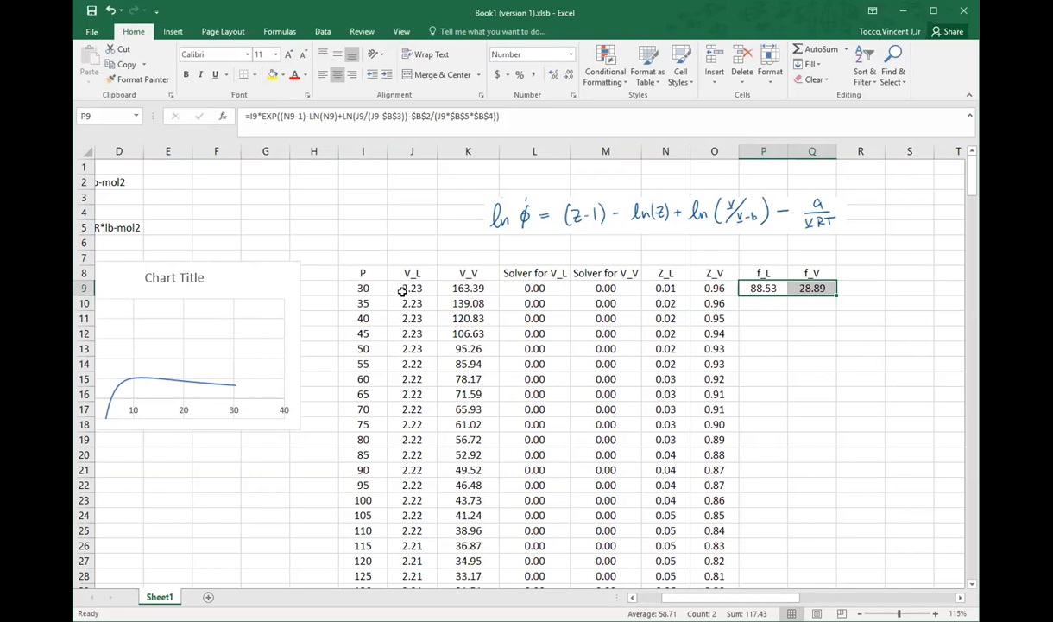
pyautogui.doubleClick(834, 294)
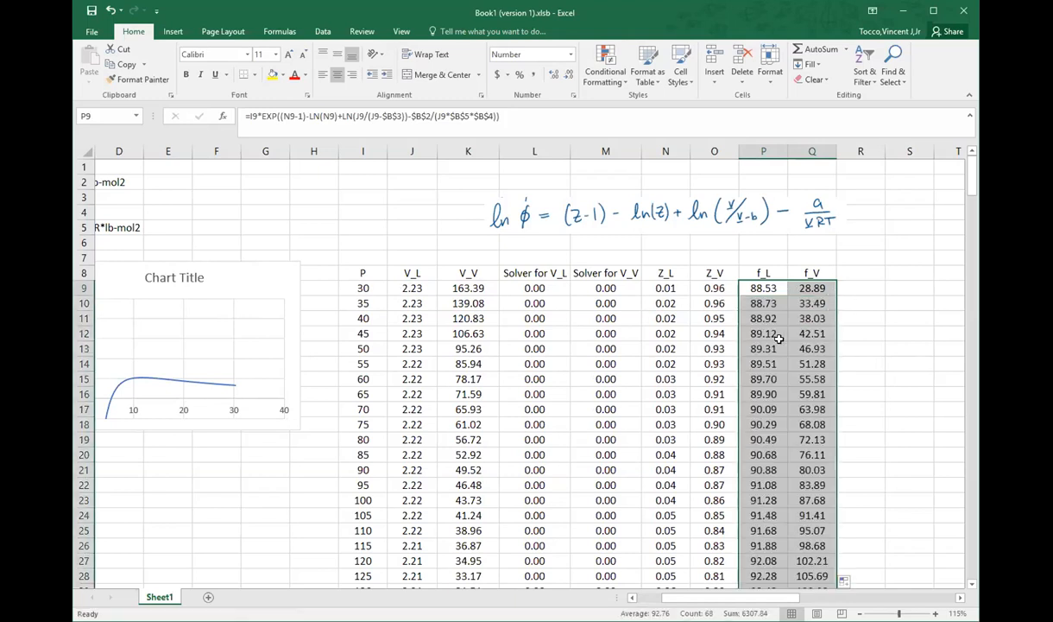
pyautogui.click(760, 394)
pyautogui.scroll(-3, 726, 386)
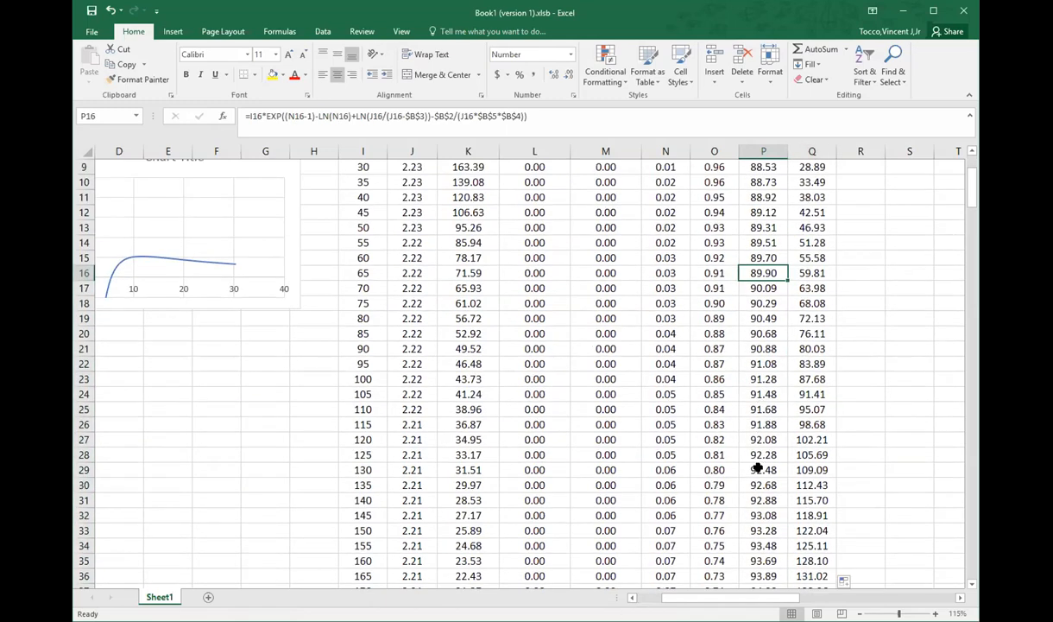
pyautogui.scroll(3, 722, 449)
# Step: Enter the fugacity difference =P9-Q9 in R9 and fill it down for all pressures
pyautogui.click(860, 272)
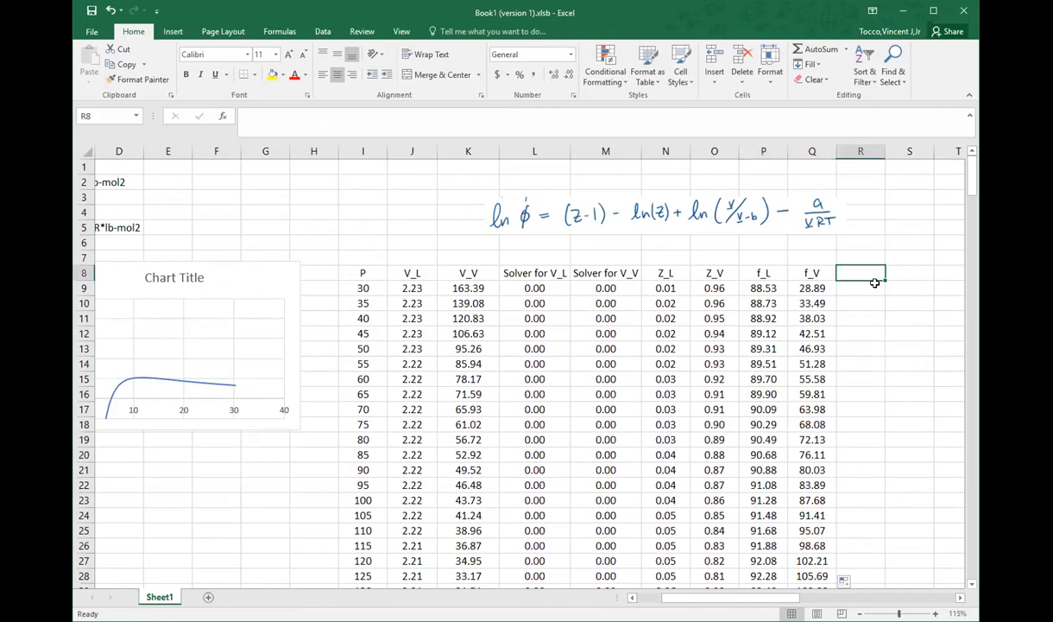
pyautogui.write('=')
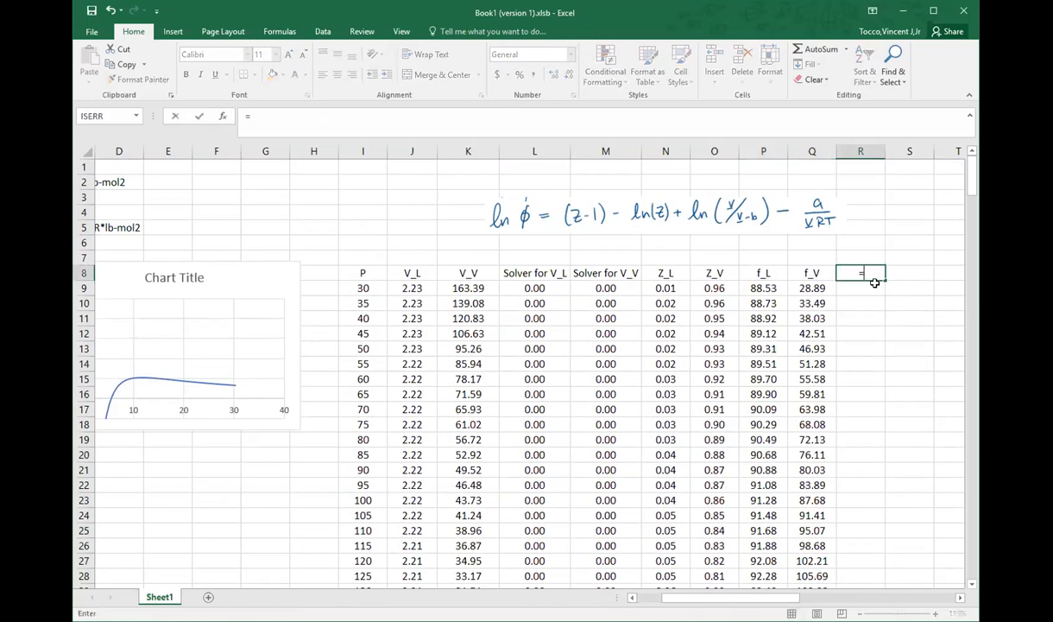
pyautogui.press('BackSpace')
pyautogui.press('Return')
pyautogui.write('=')
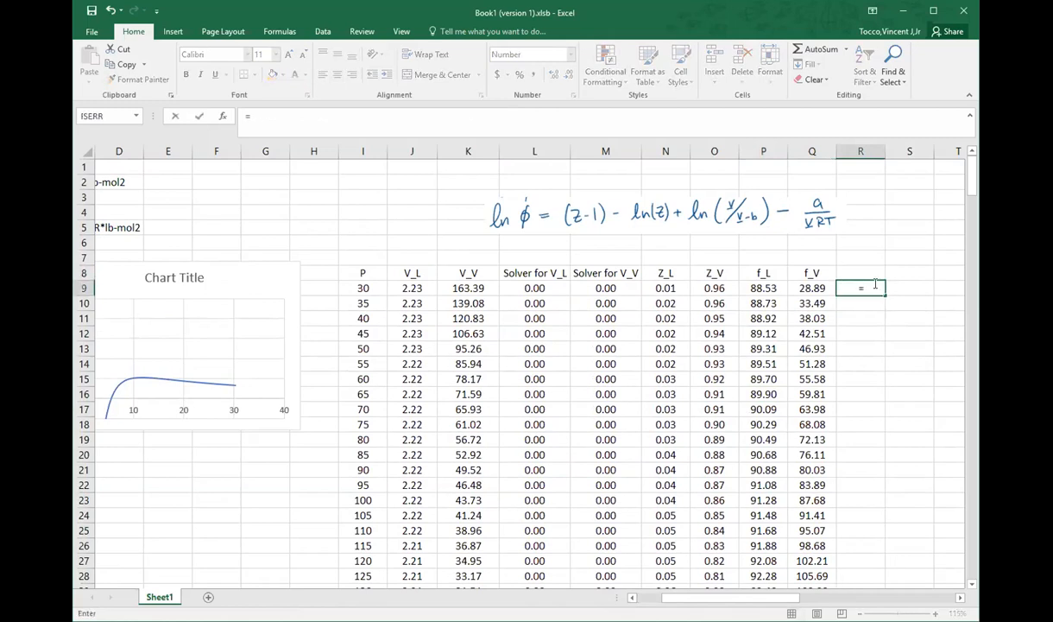
pyautogui.press('Left')
pyautogui.press('Left')
pyautogui.write('-')
pyautogui.press('Left')
pyautogui.press('Return')
pyautogui.click(877, 290)
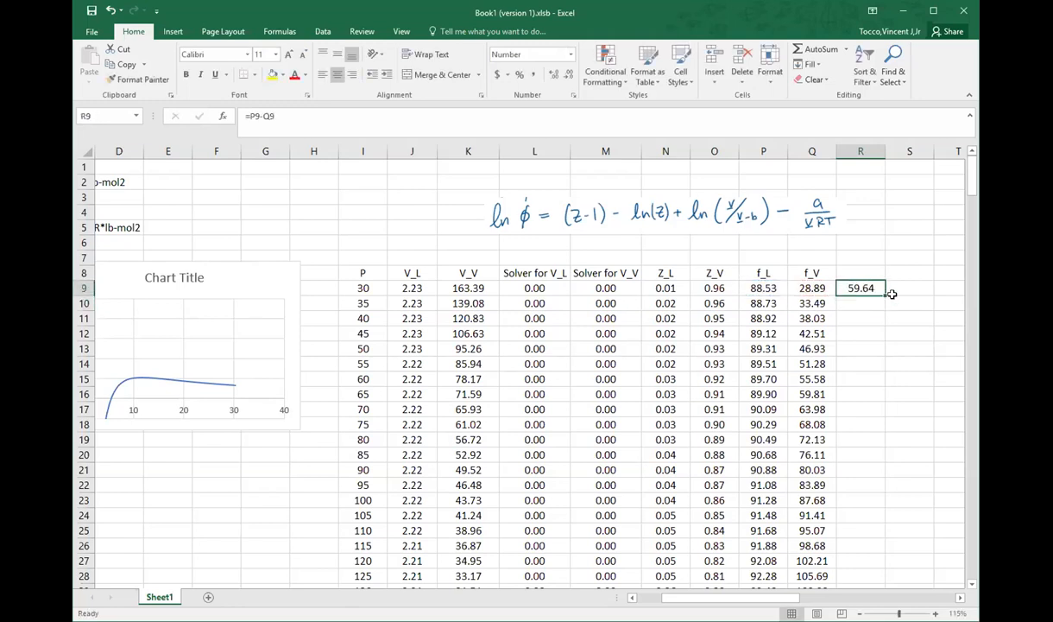
pyautogui.doubleClick(884, 296)
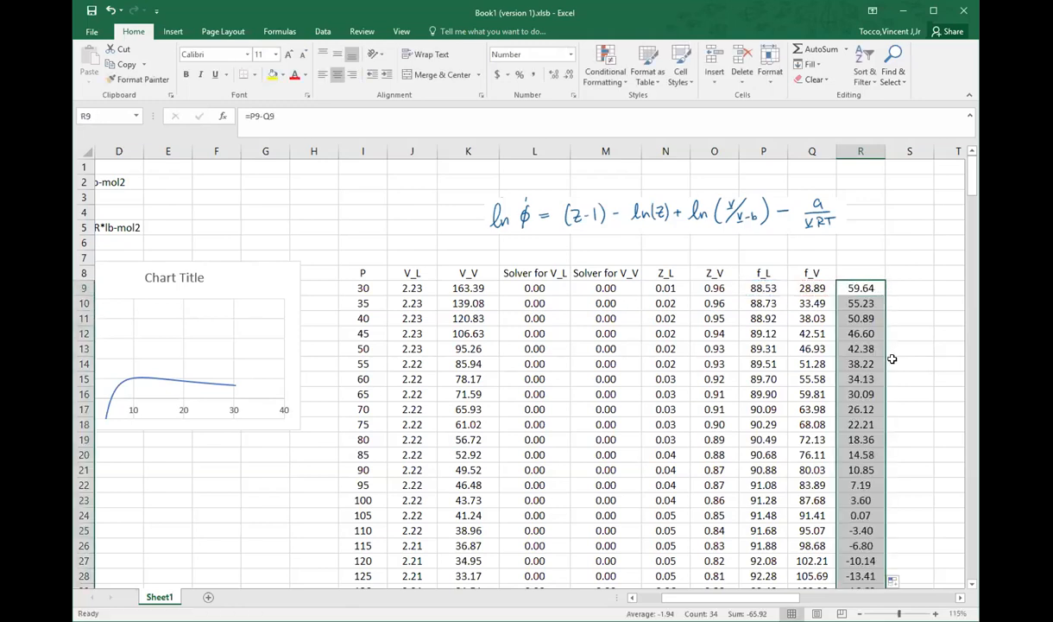
# Step: Locate the pressure where the fugacity difference is nearest zero, and rename the pressure header in I8 to P (psia)
pyautogui.click(863, 517)
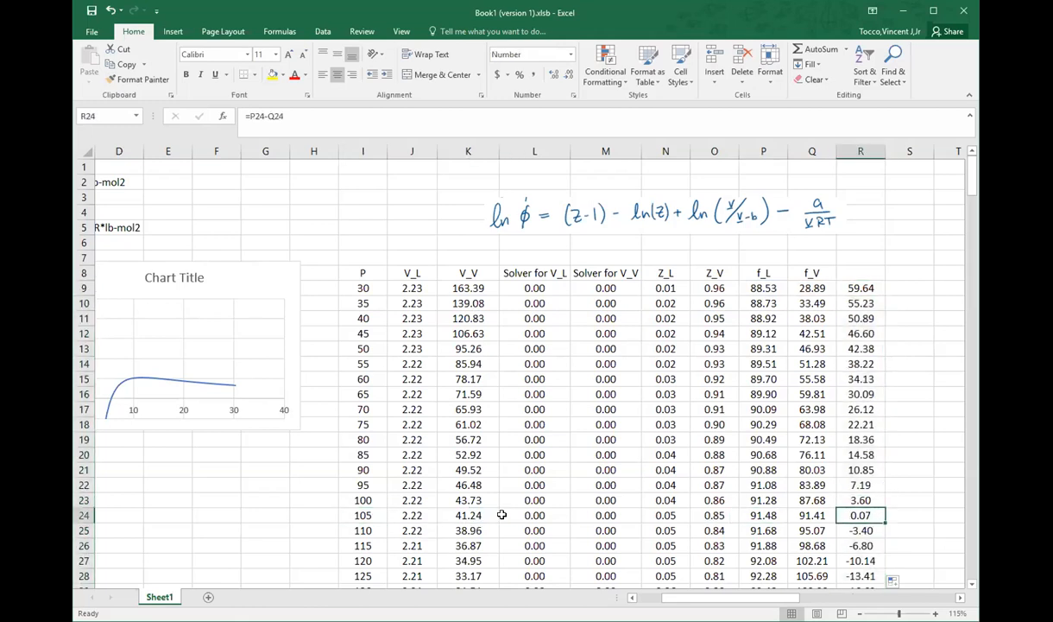
pyautogui.click(363, 513)
pyautogui.click(362, 265)
pyautogui.click(306, 117)
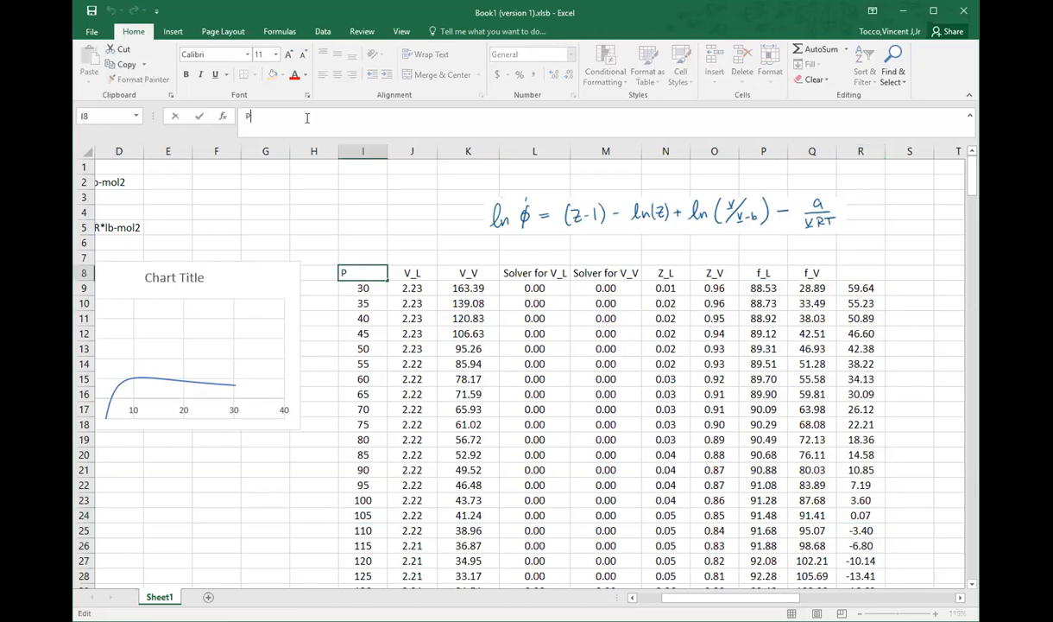
pyautogui.write('(psa')
pyautogui.write('a)')
pyautogui.press('Return')
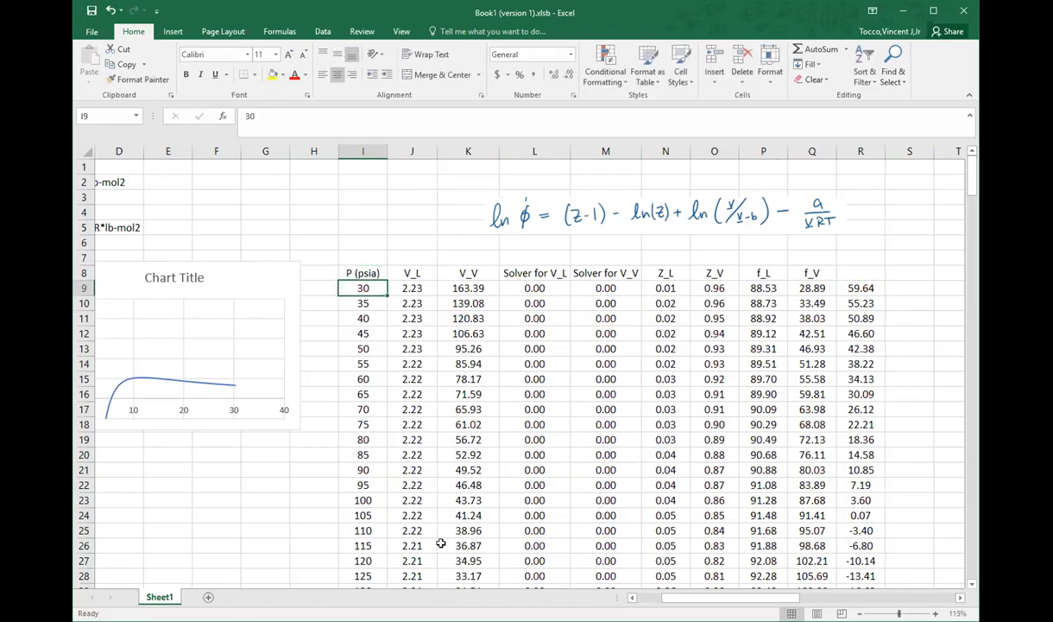
# Step: Insert blank cells across columns I to R between the 105 and 110 psia rows, shifting the table down
pyautogui.click(361, 515)
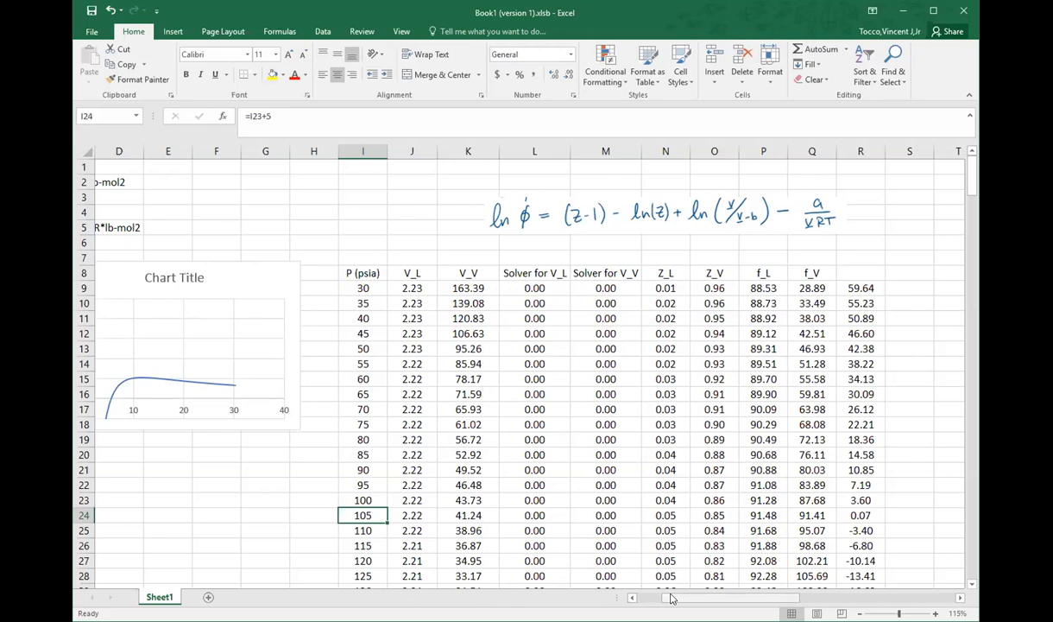
pyautogui.moveTo(673, 599); pyautogui.dragTo(674, 598)
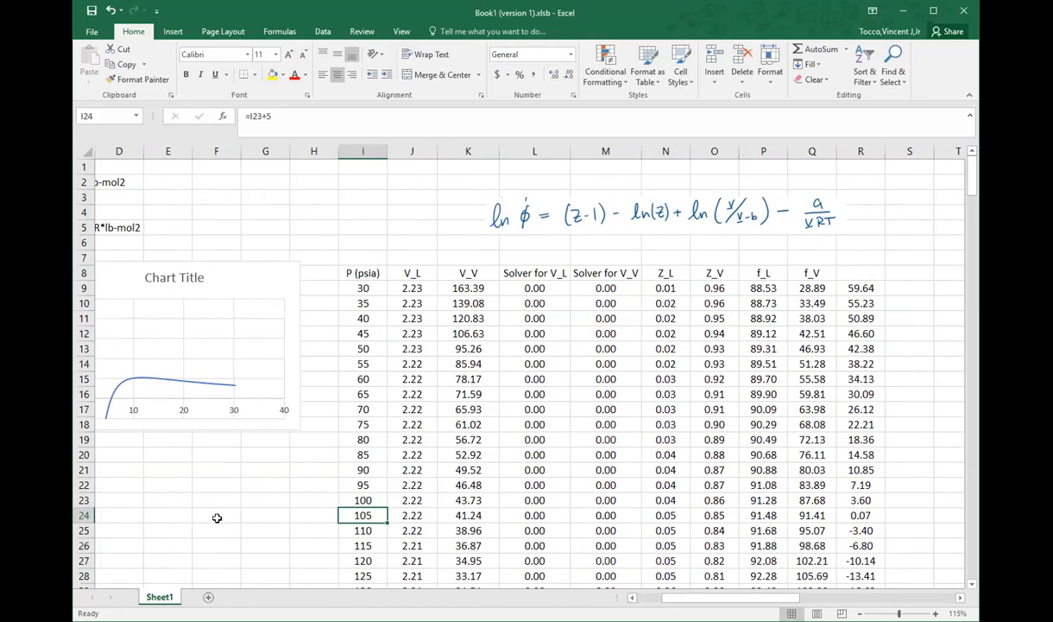
pyautogui.moveTo(350, 530); pyautogui.dragTo(854, 568)
pyautogui.click(376, 288)
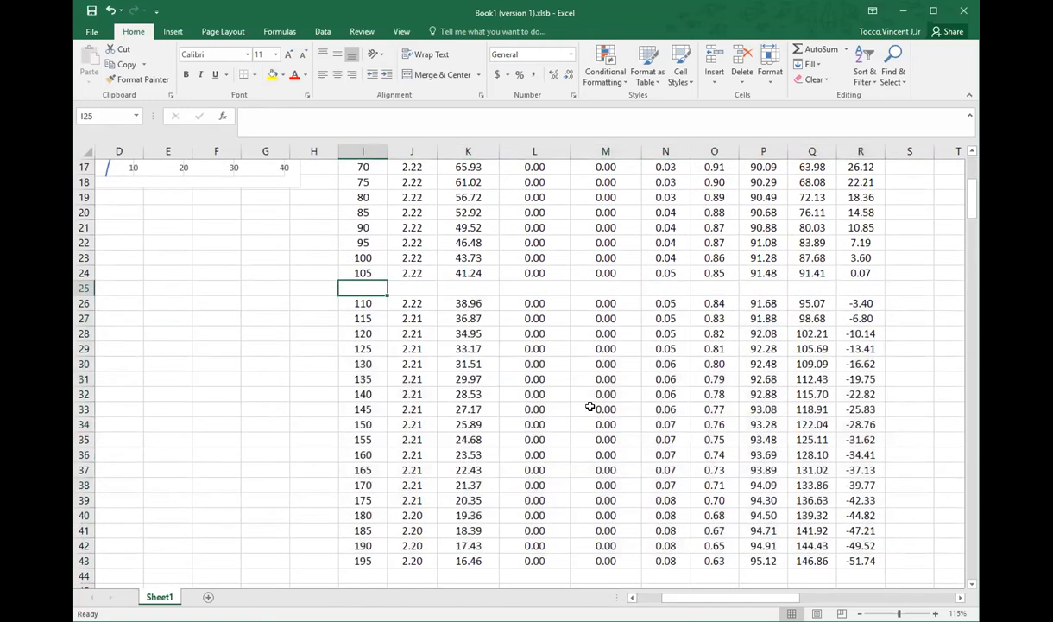
# Step: Enter a target fugacity difference of 0 in R25, leaving the pressure cell I25 blank
pyautogui.write('10')
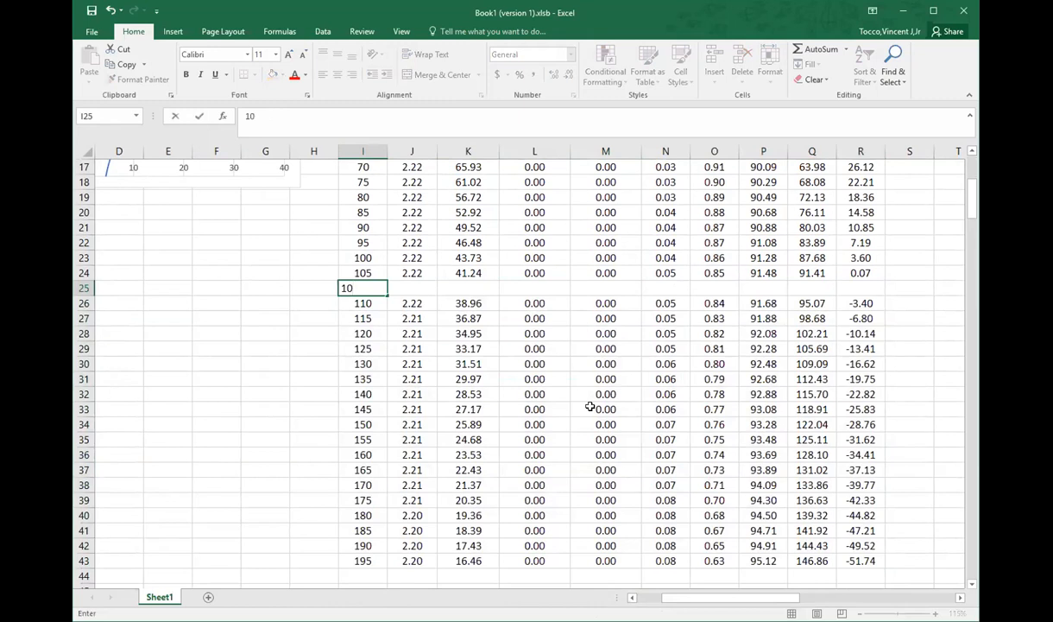
pyautogui.press('BackSpace')
pyautogui.press('BackSpace')
pyautogui.click(850, 289)
pyautogui.write('0')
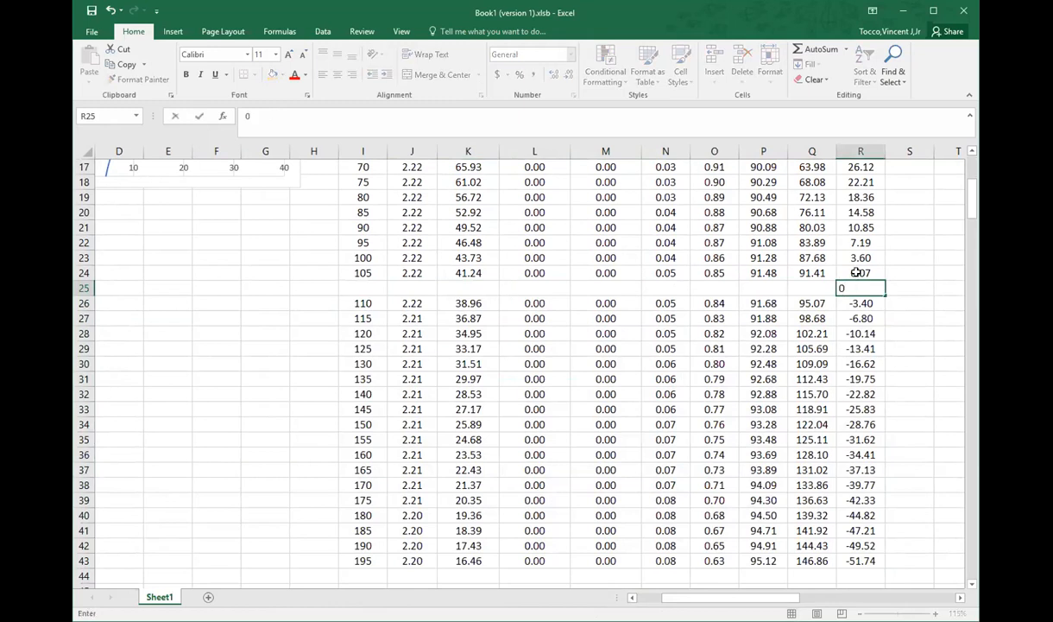
# Step: Begin the linear interpolation formula for pressure in I25 with =I24+(I26-I24)*
pyautogui.click(372, 287)
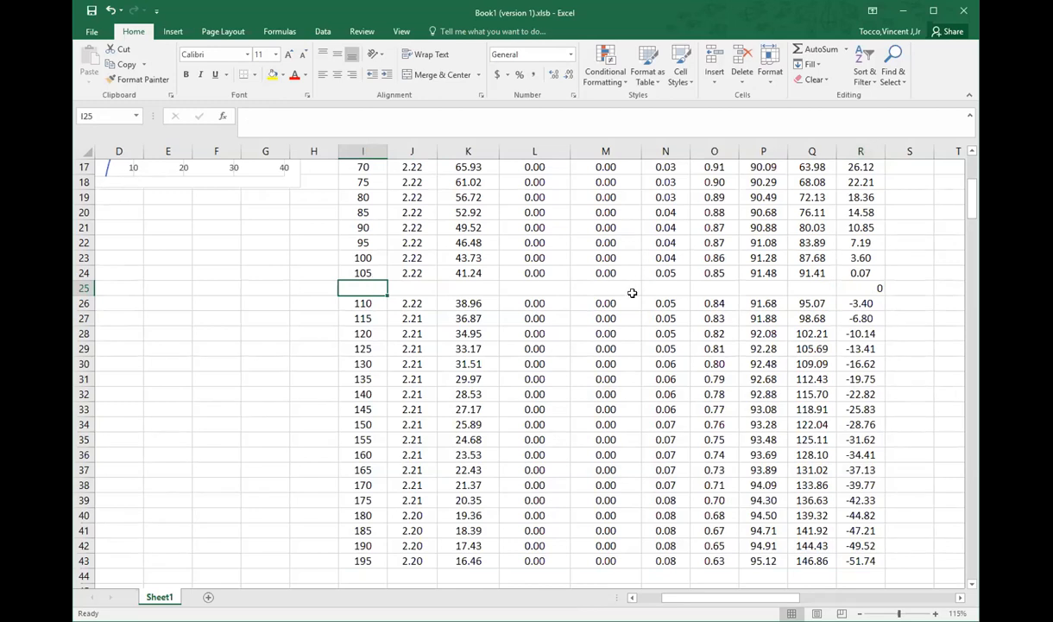
pyautogui.write('=')
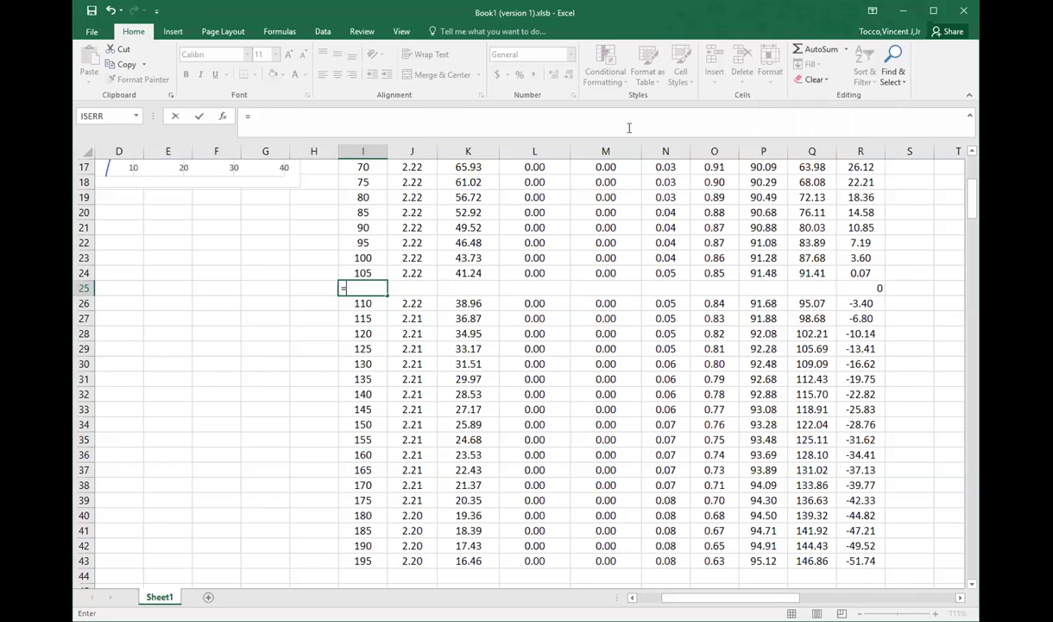
pyautogui.click(380, 270)
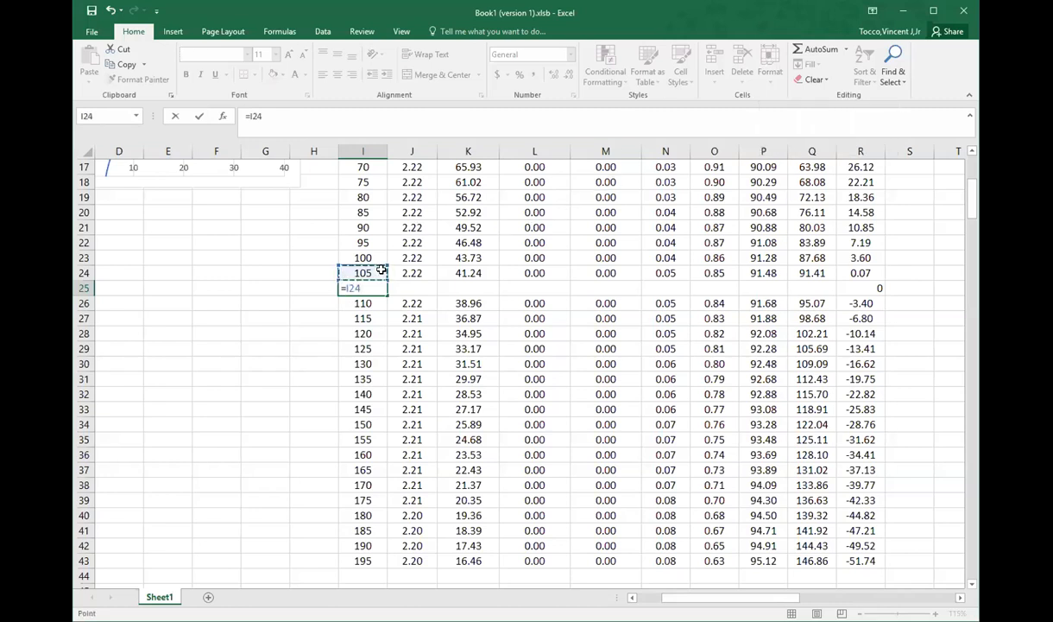
pyautogui.write('=I24+(')
pyautogui.click(360, 303)
pyautogui.write('-')
pyautogui.click(359, 271)
pyautogui.write(')*')
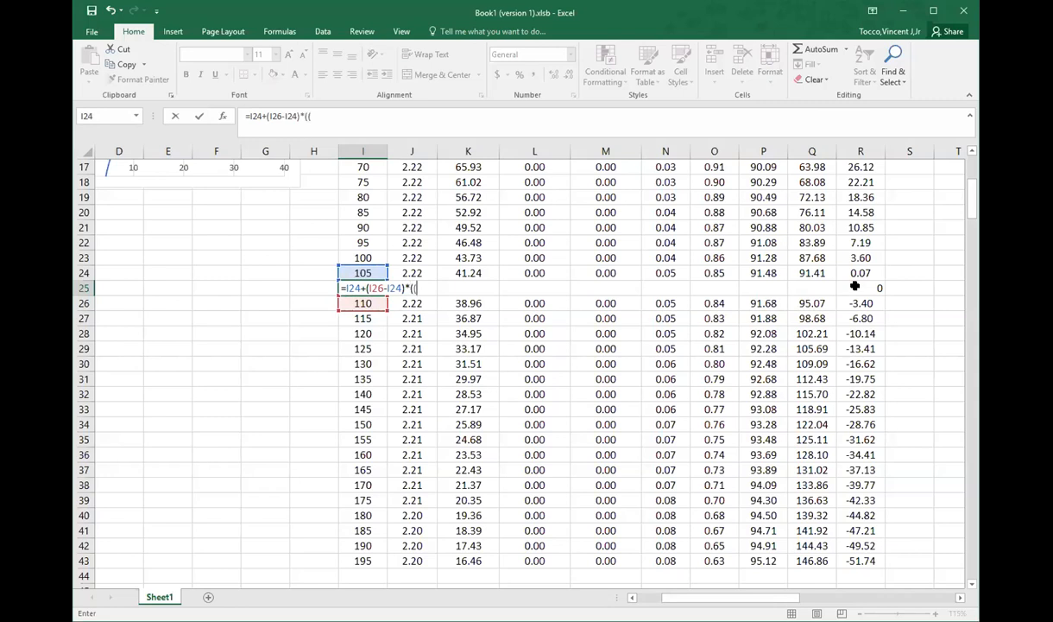
pyautogui.write('((')
# Step: Complete the I25 interpolation formula with the ratio ((R25-R24)/(R26-R24)) and enter it
pyautogui.click(855, 286)
pyautogui.write('-')
pyautogui.click(858, 273)
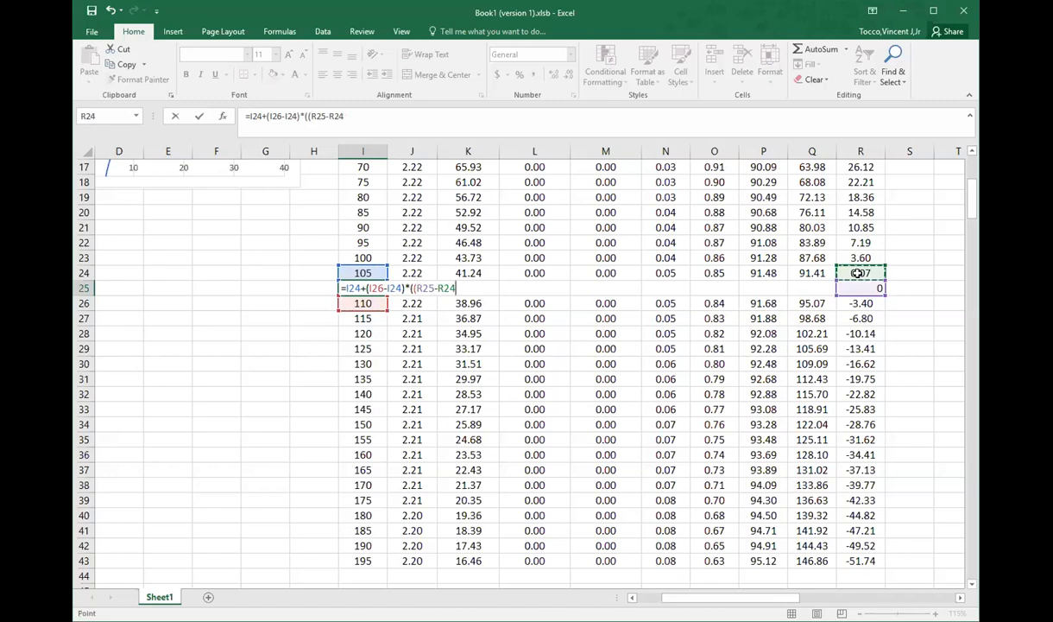
pyautogui.write(')?')
pyautogui.write('(')
pyautogui.click(855, 301)
pyautogui.write('-')
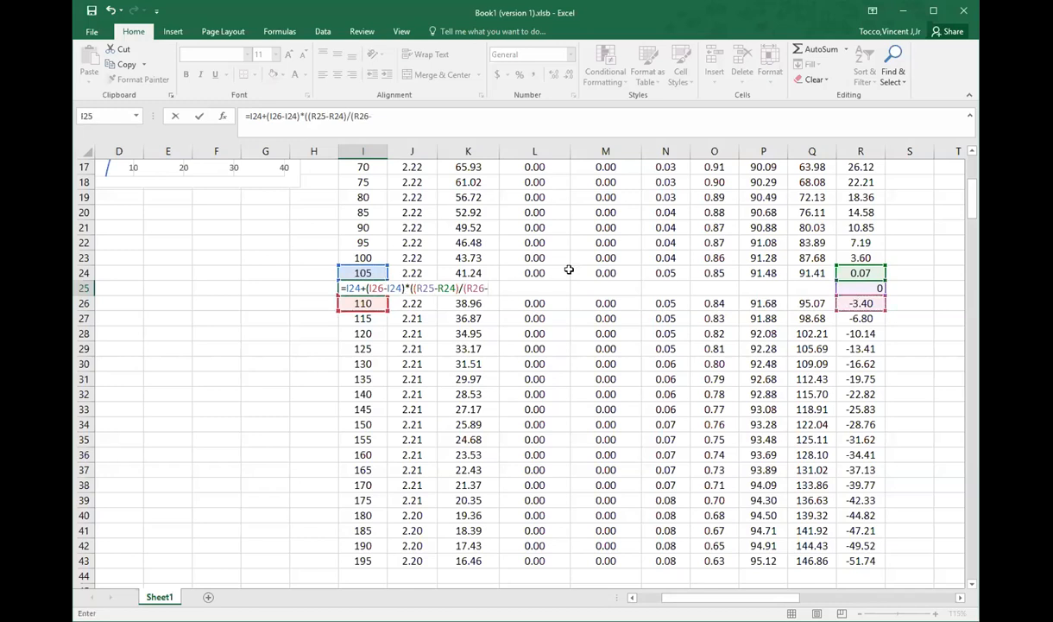
pyautogui.click(857, 271)
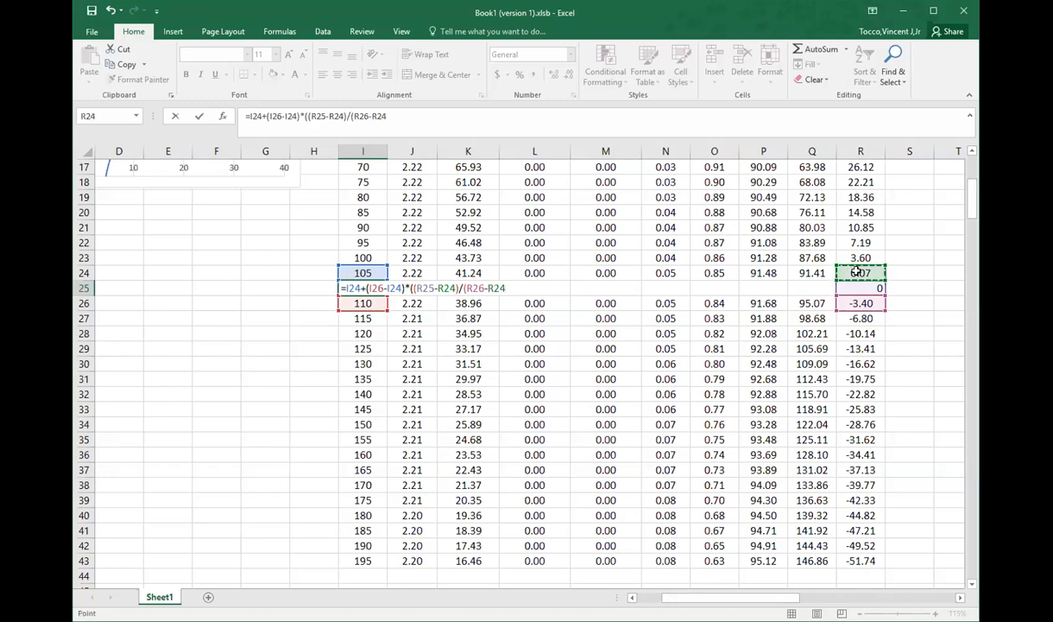
pyautogui.press('Return')
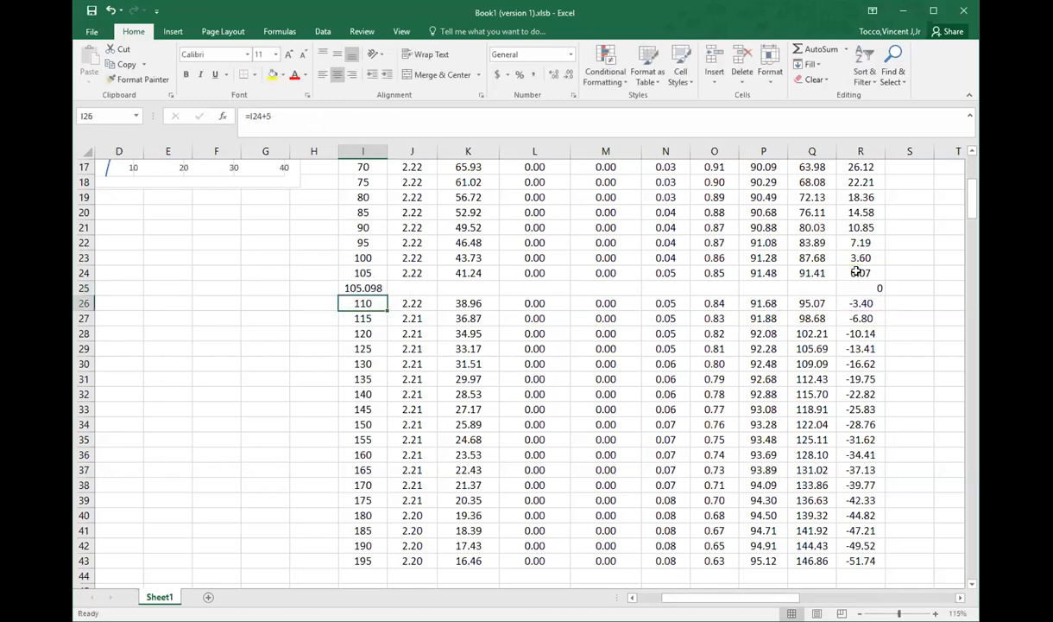
pyautogui.press('Up')
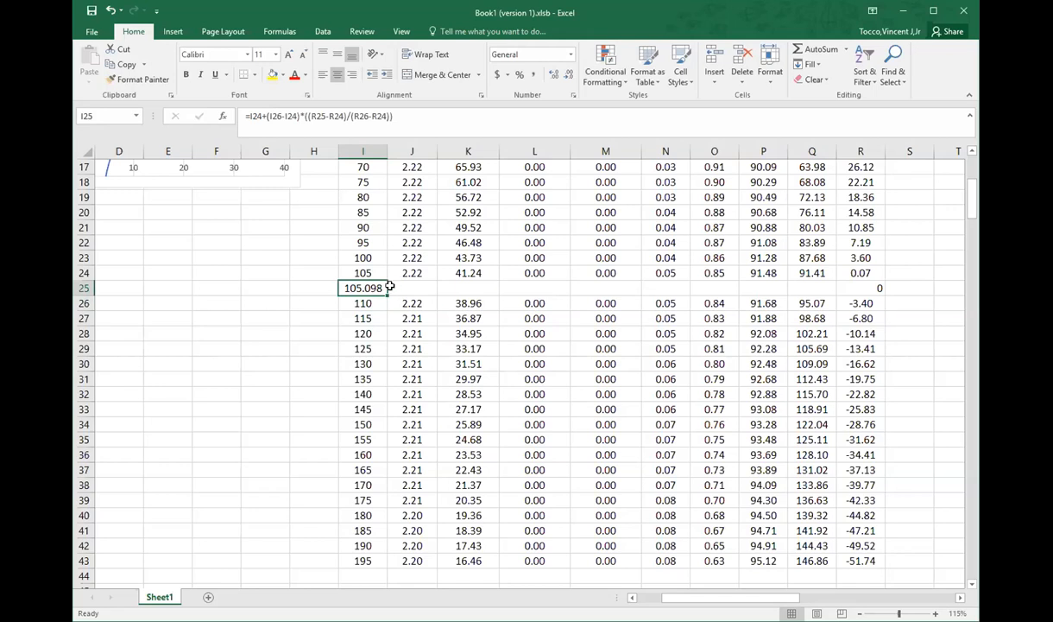
# Step: Examine the pressure-volume curve in the chart against the negative pressures in column B and the fugacity table
pyautogui.moveTo(735, 602); pyautogui.dragTo(710, 602)
pyautogui.scroll(6, 339, 507)
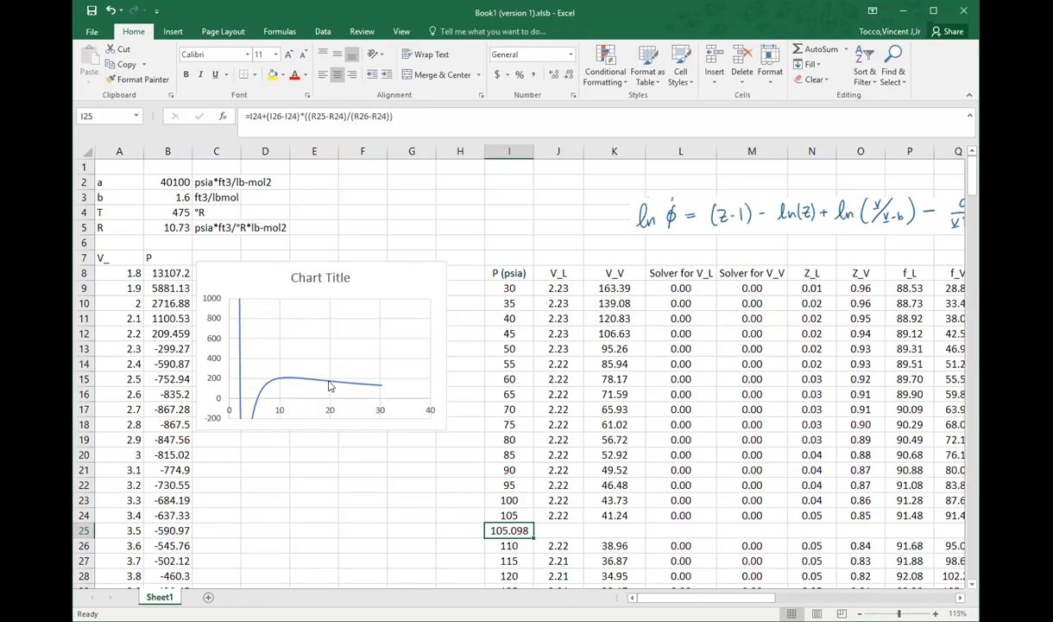
pyautogui.click(329, 386)
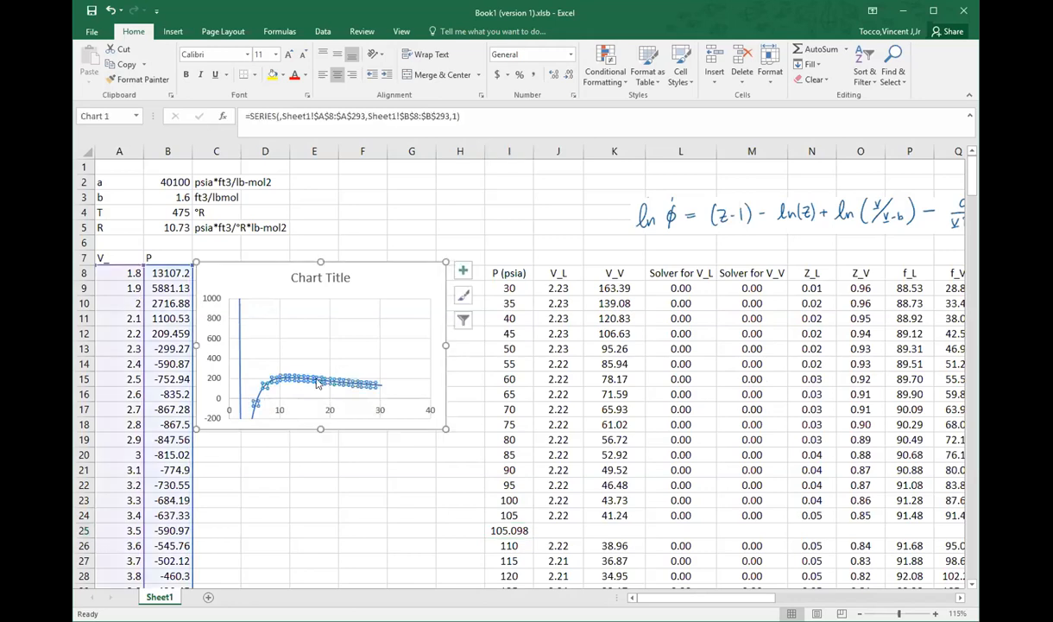
pyautogui.click(180, 387)
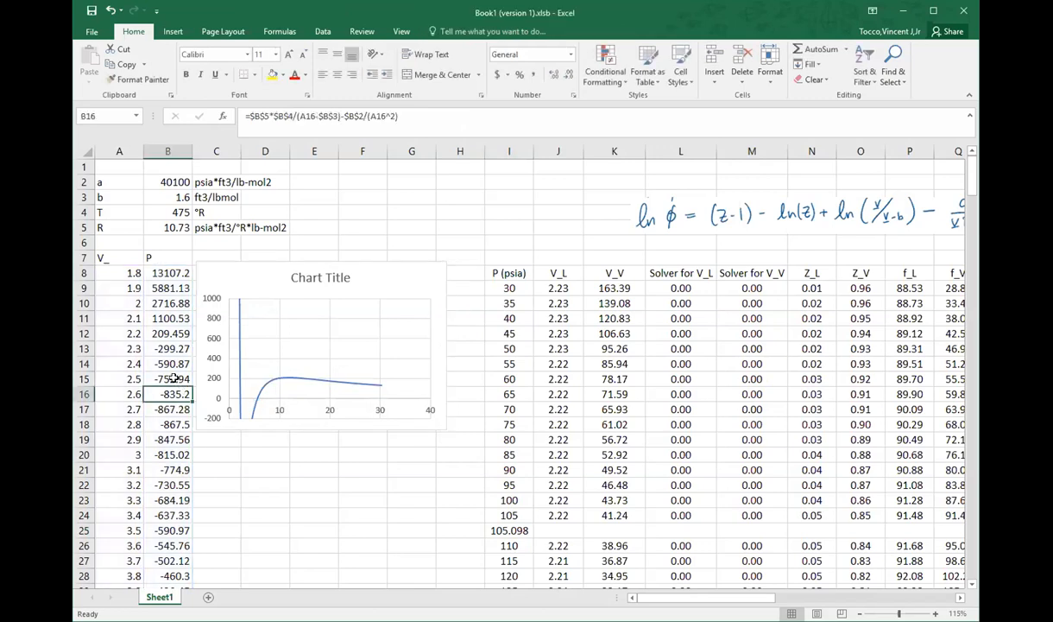
pyautogui.moveTo(171, 349); pyautogui.dragTo(190, 494)
pyautogui.click(216, 469)
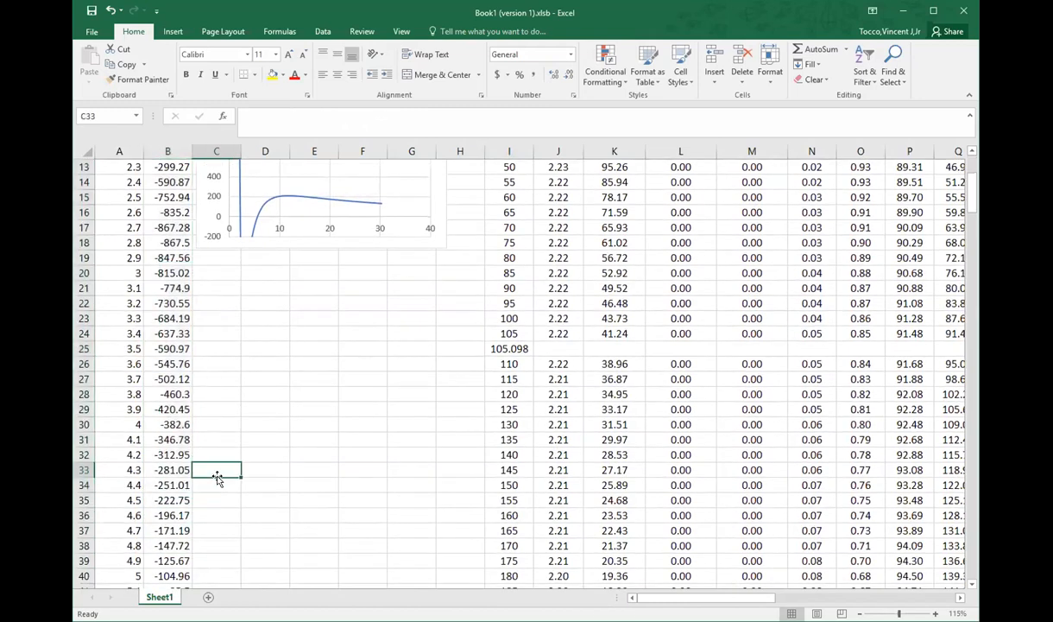
pyautogui.scroll(4, 212, 473)
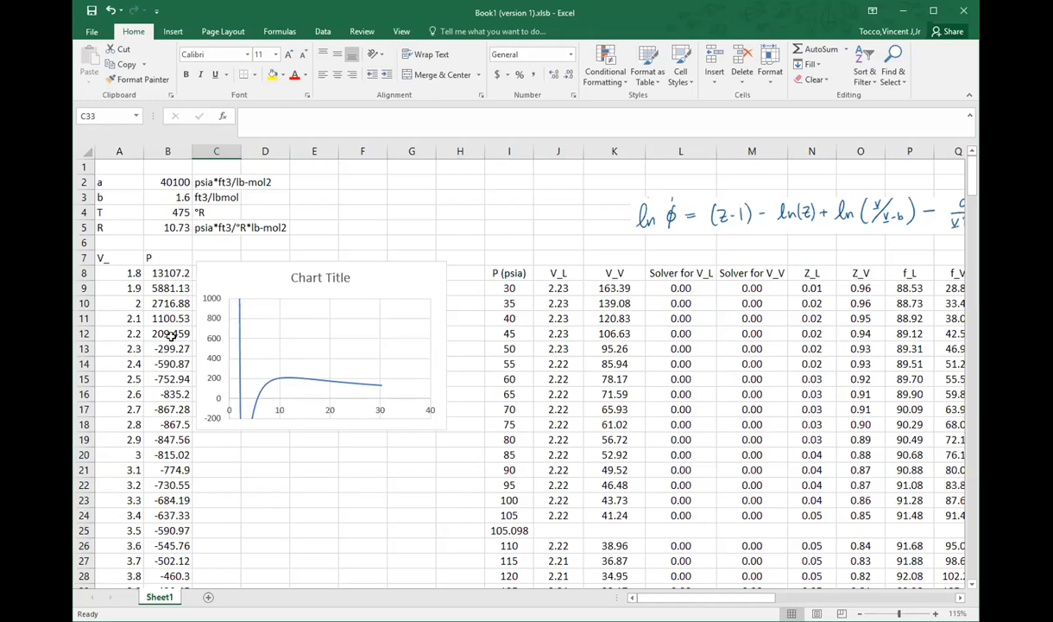
pyautogui.moveTo(170, 348); pyautogui.dragTo(175, 587)
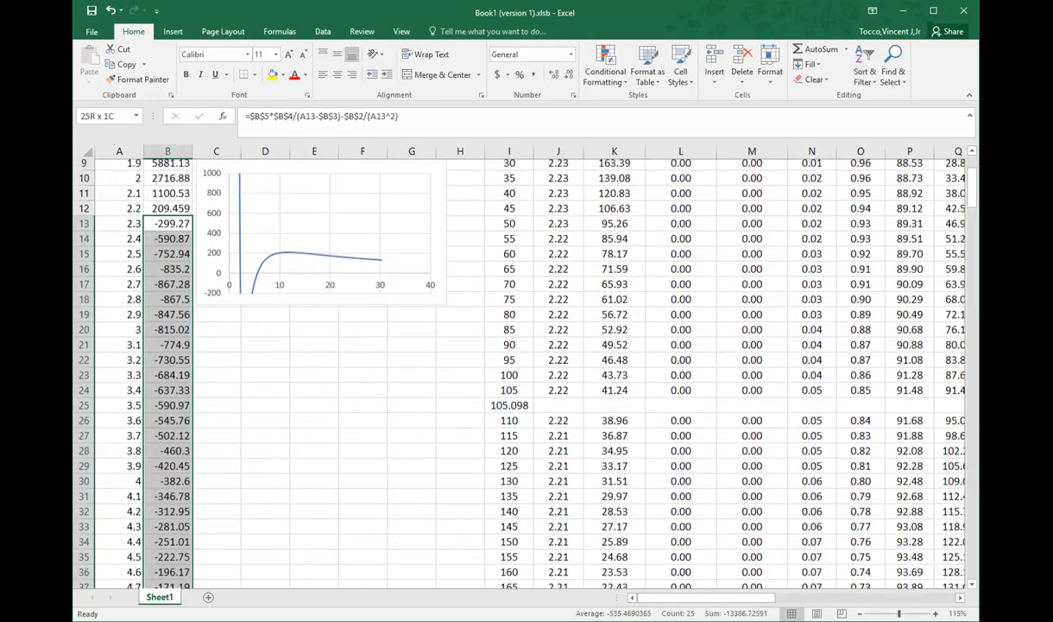
pyautogui.moveTo(187, 145); pyautogui.dragTo(183, 282)
pyautogui.scroll(19, 216, 298)
pyautogui.click(288, 380)
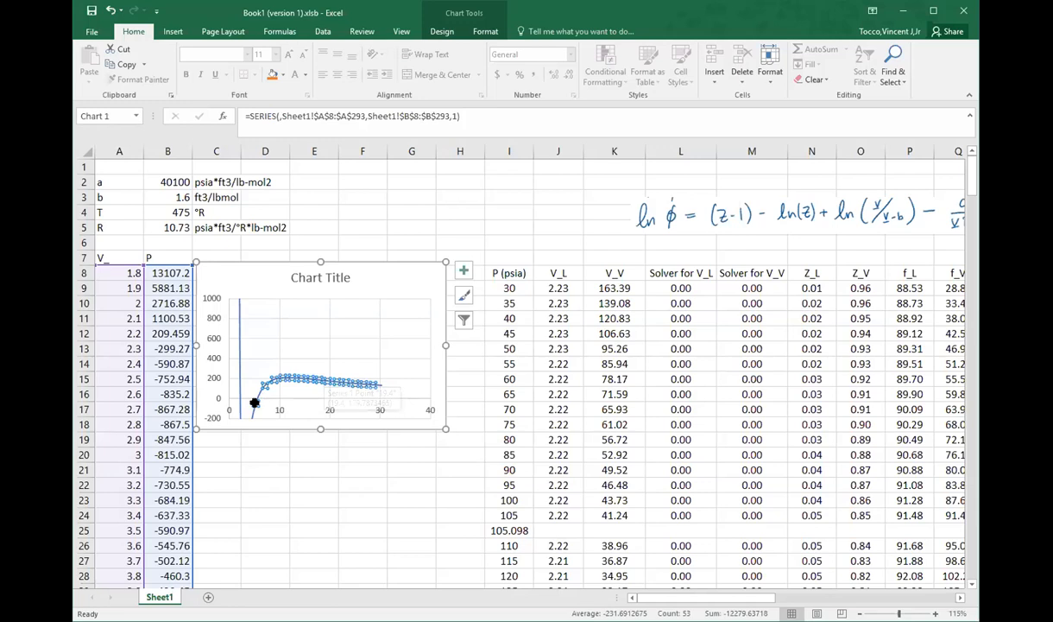
pyautogui.click(323, 313)
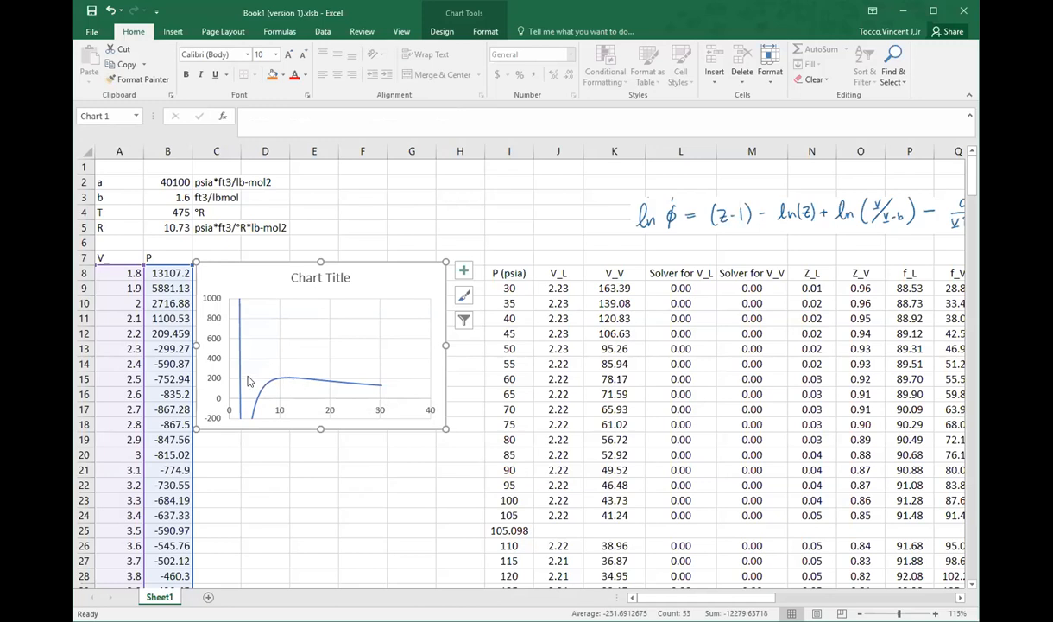
pyautogui.moveTo(229, 388)
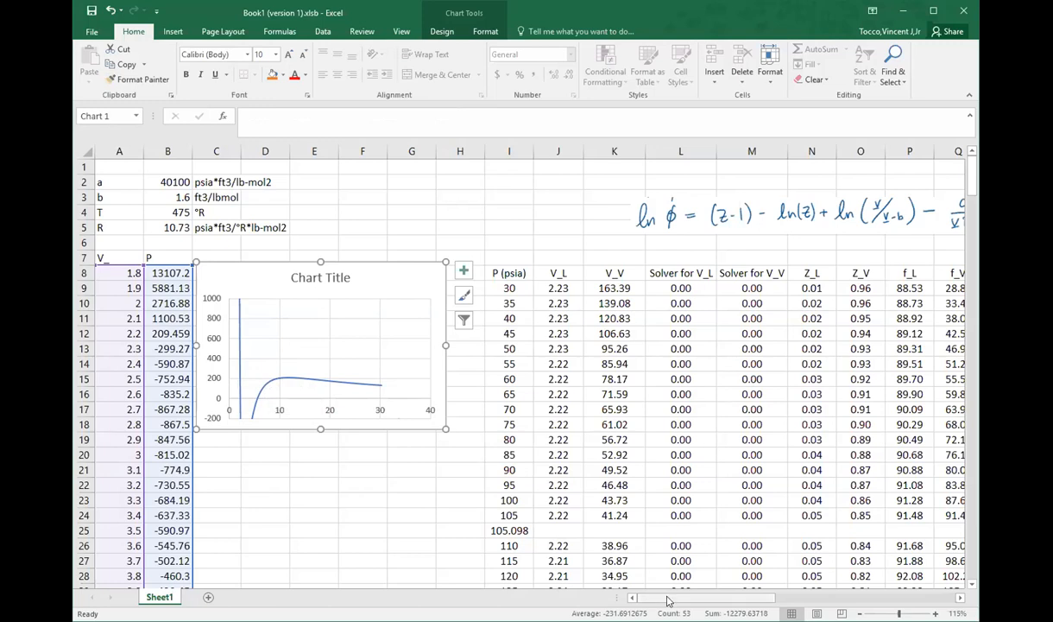
pyautogui.moveTo(667, 599); pyautogui.dragTo(692, 599)
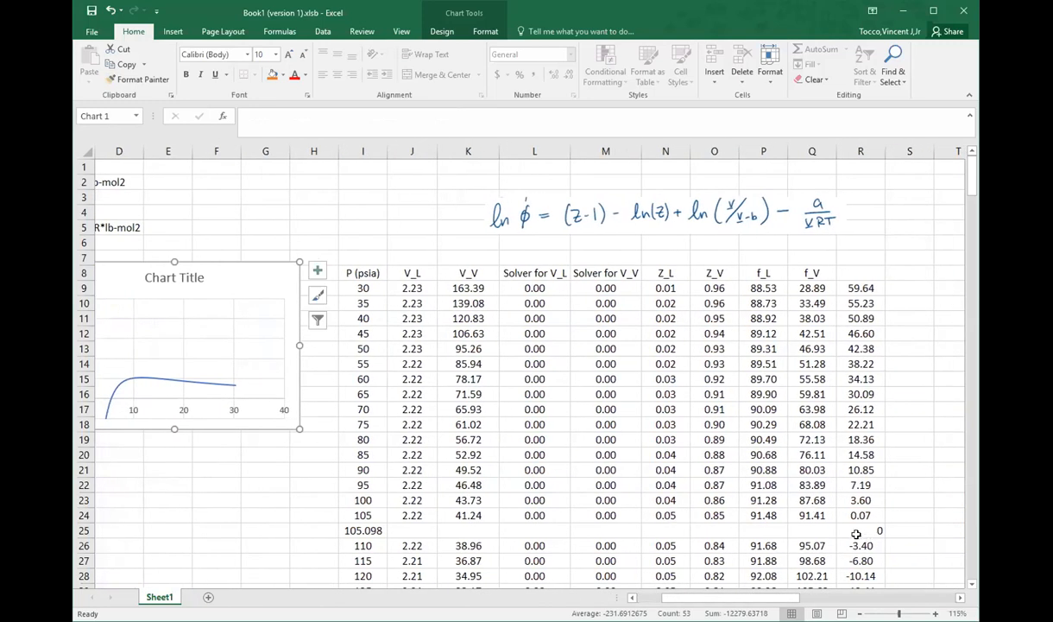